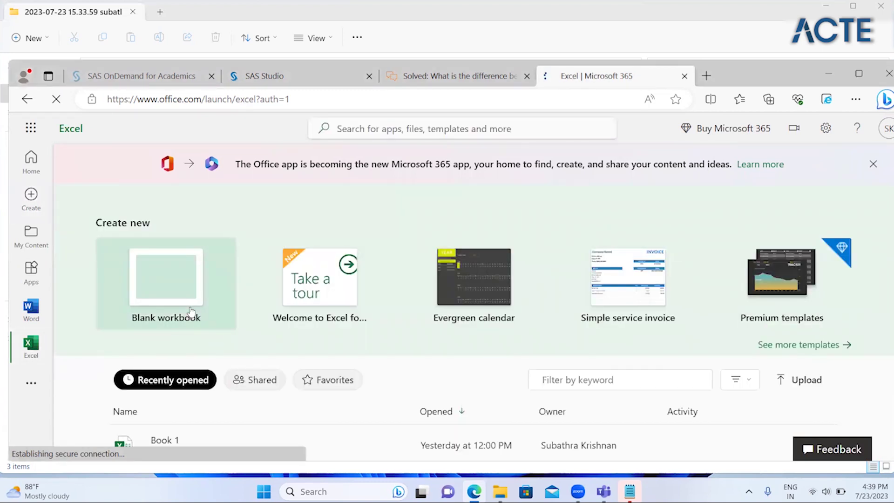
- Create a blank workbook and add the values in A2:B2 with a SUM formula in cell A3
{"action": "left_click", "coordinate": [191, 311]}
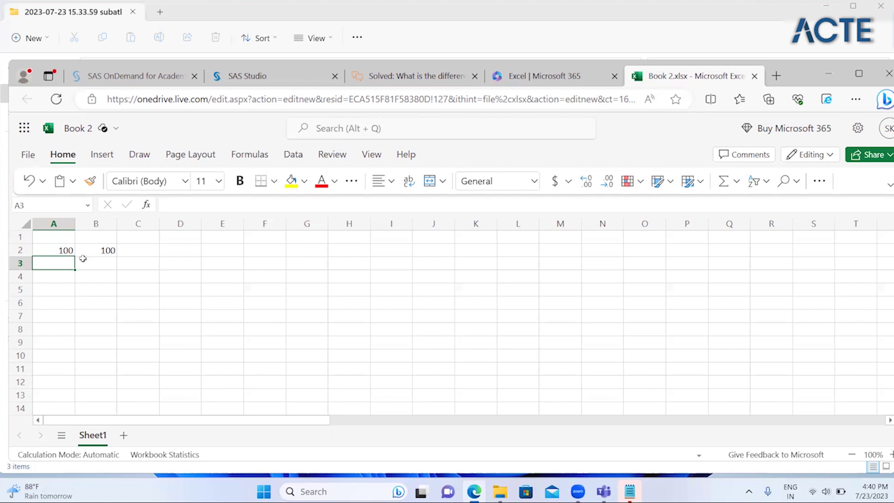
{"action": "type", "text": "=sum(A2"}
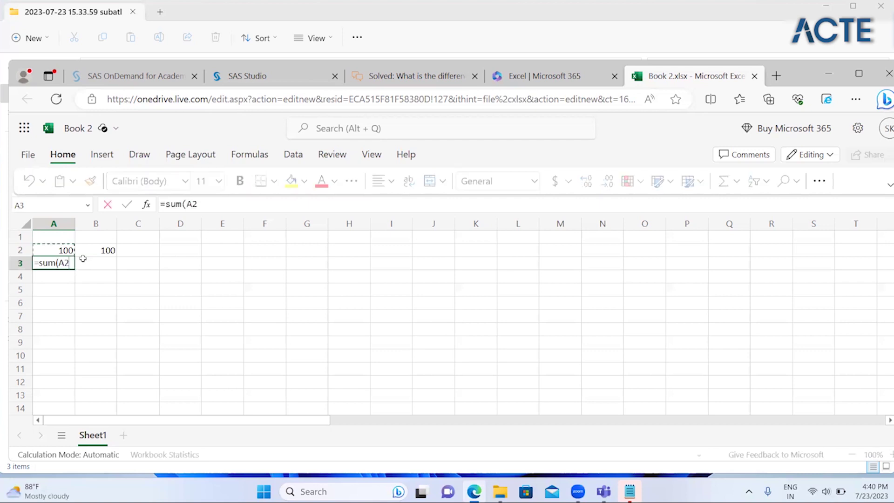
{"action": "type", "text": ":B2)"}
{"action": "key", "text": "Return"}
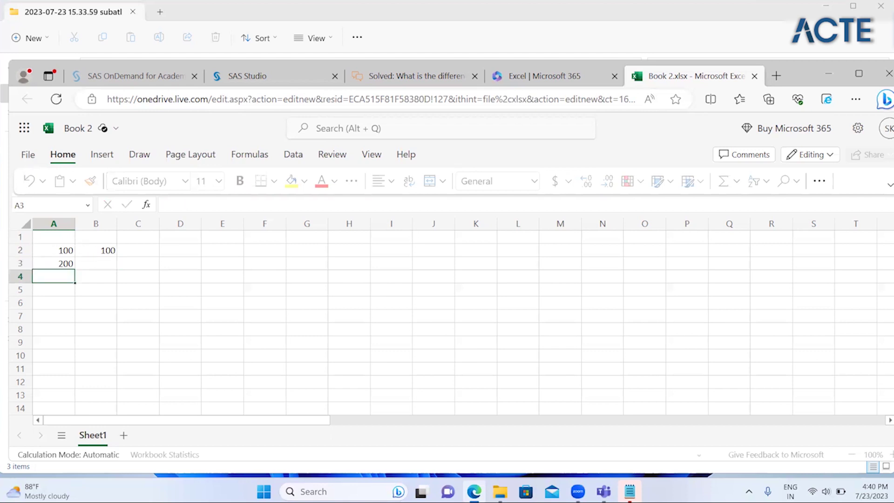
{"action": "left_click", "coordinate": [54, 264]}
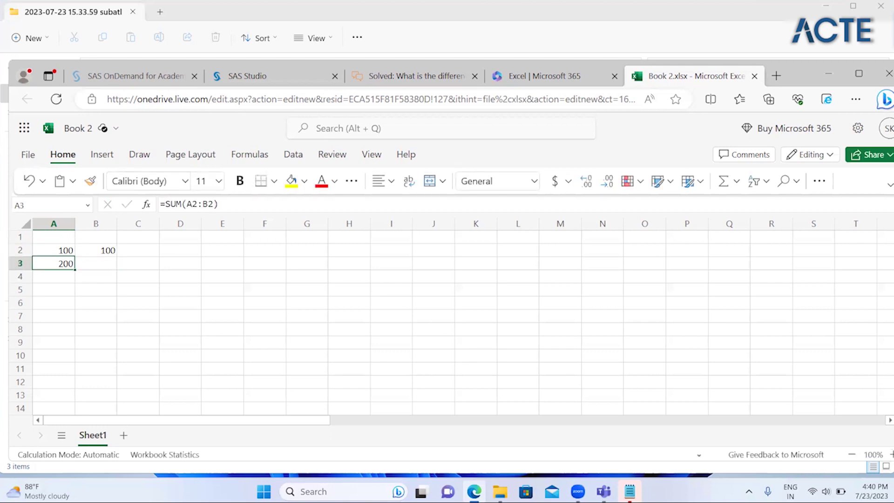
- Enter the headers pid in D1 and pname in E1 for a product table
{"action": "key", "text": "Right"}
{"action": "key", "text": "Right"}
{"action": "key", "text": "Right"}
{"action": "key", "text": "Up"}
{"action": "key", "text": "Up"}
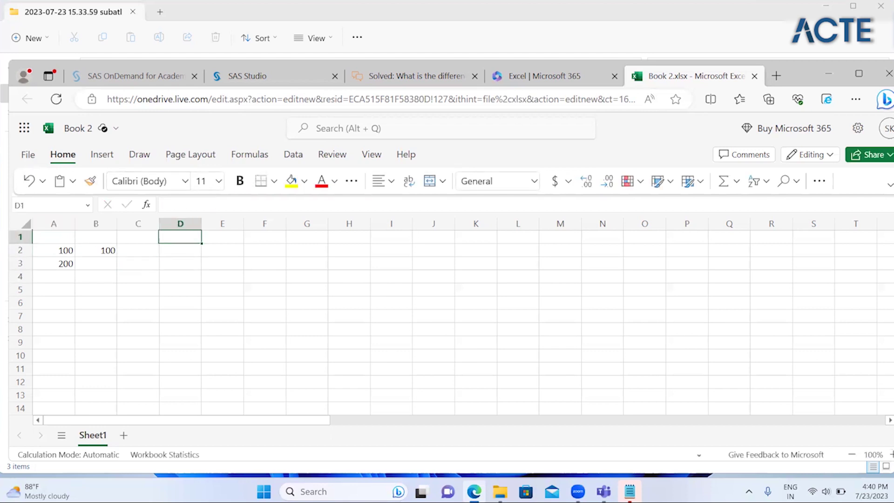
{"action": "type", "text": "pid"}
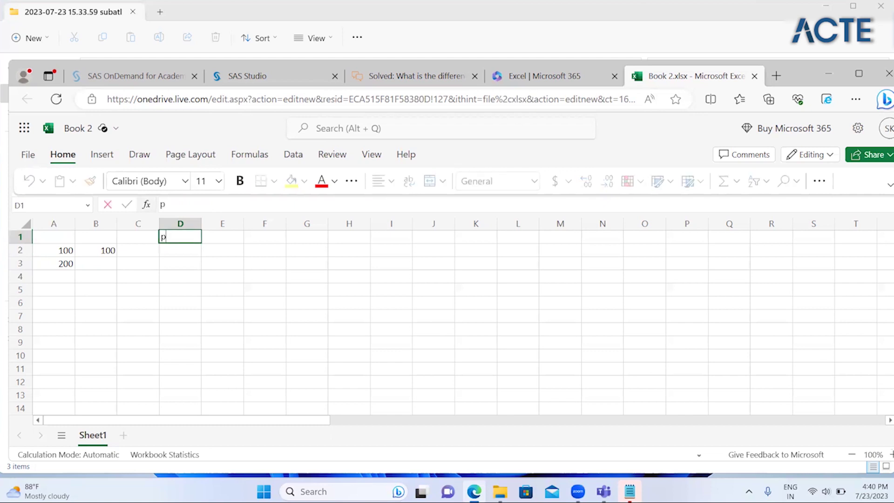
{"action": "key", "text": "Tab"}
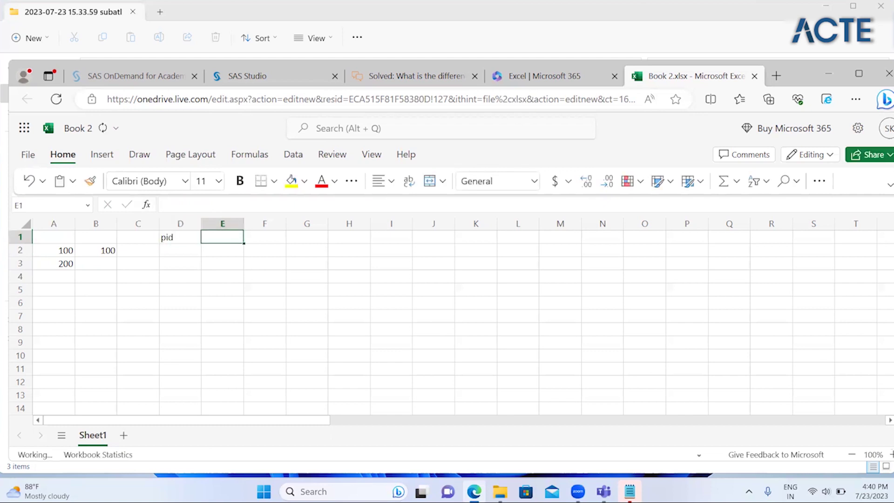
{"action": "type", "text": "pname"}
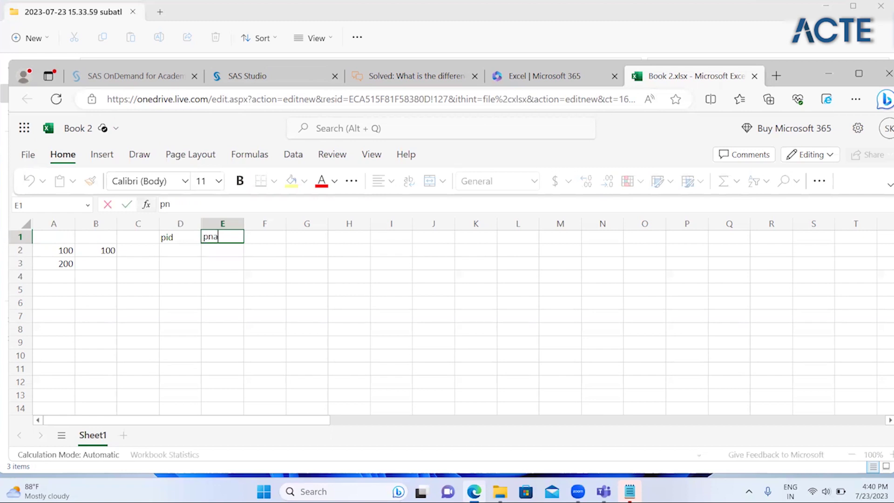
{"action": "key", "text": "Return"}
- Fill the pid column in D2:D4 with 101, 102 and 103
{"action": "left_click", "coordinate": [180, 250]}
{"action": "type", "text": "101"}
{"action": "key", "text": "Return"}
{"action": "type", "text": "102"}
{"action": "key", "text": "Return"}
{"action": "type", "text": "103"}
{"action": "key", "text": "Tab"}
- Fill the pname column in E2:E4 with coil, choclates and deterget
{"action": "key", "text": "Up"}
{"action": "left_click", "coordinate": [222, 250]}
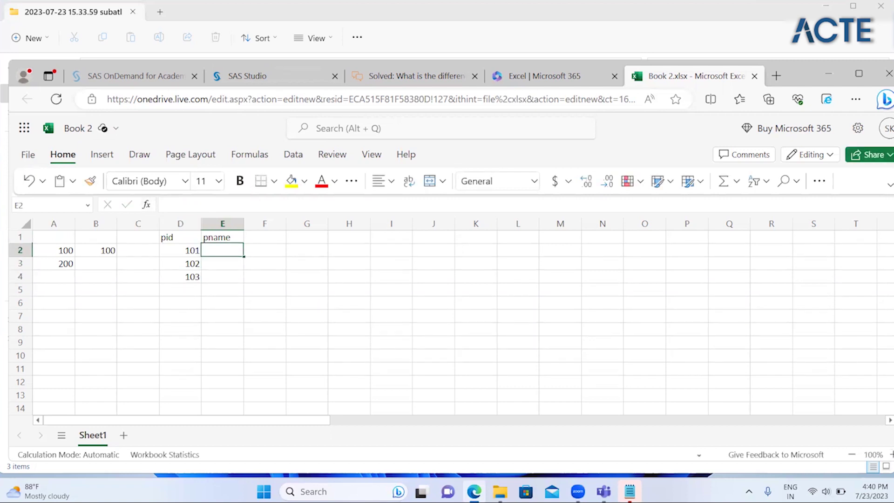
{"action": "key", "text": "Up"}
{"action": "type", "text": "c"}
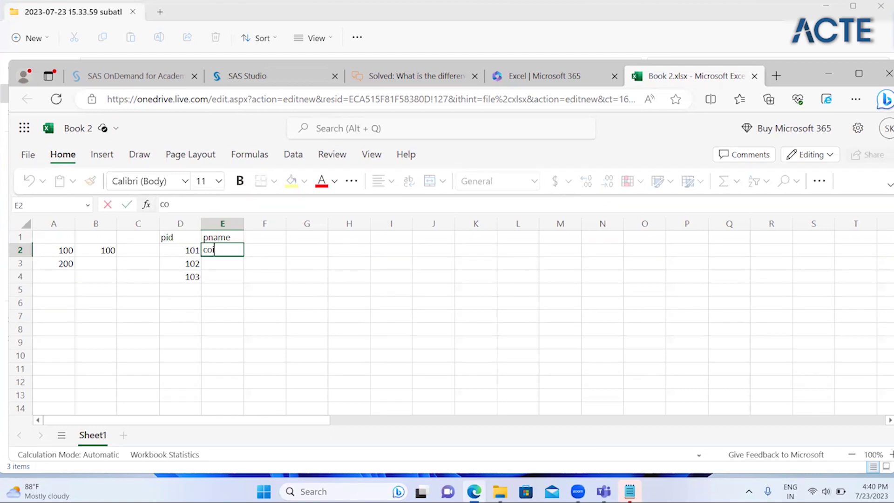
{"action": "type", "text": "oil"}
{"action": "key", "text": "Return"}
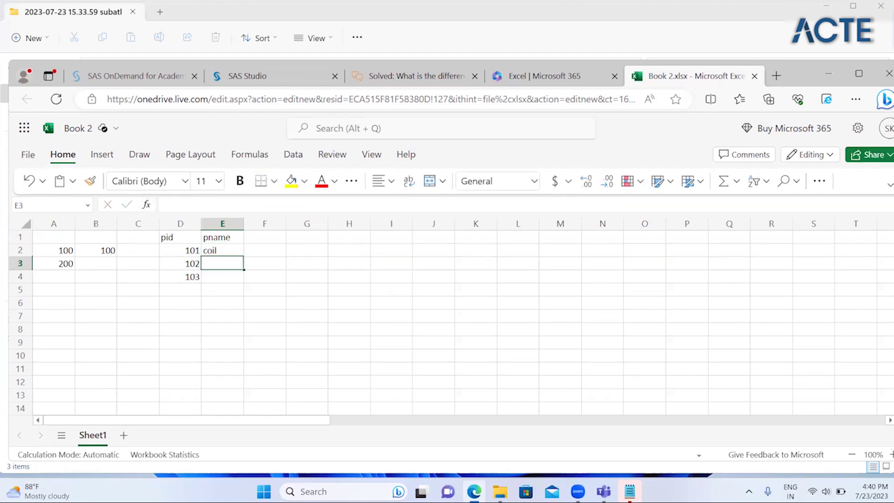
{"action": "type", "text": "choclates"}
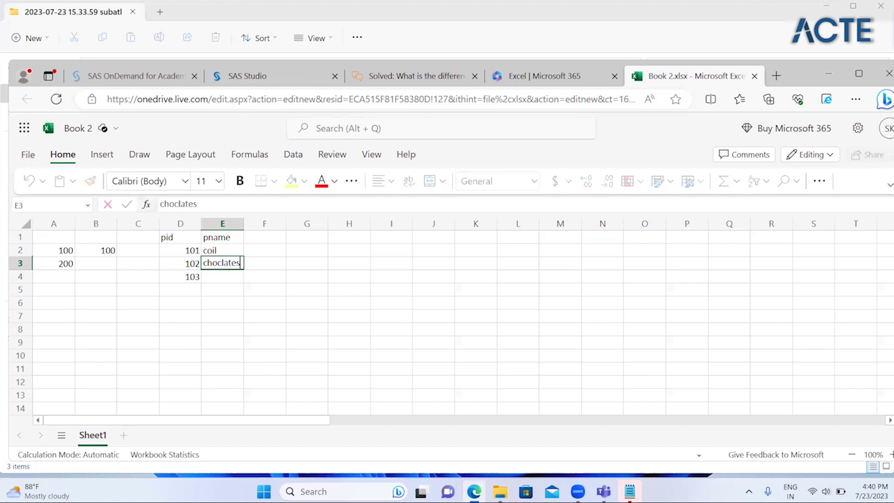
{"action": "key", "text": "Return"}
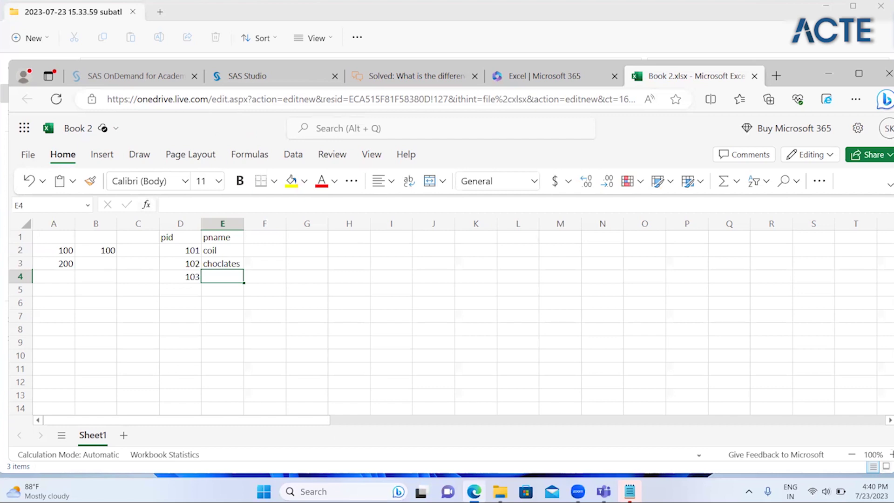
{"action": "type", "text": "deterget"}
{"action": "key", "text": "Return"}
- Enter the headers pid in I1 and price in J1 for a second table
{"action": "key", "text": "Right"}
{"action": "key", "text": "Right"}
{"action": "key", "text": "Right"}
{"action": "key", "text": "Right"}
{"action": "key", "text": "Up"}
{"action": "key", "text": "Up"}
{"action": "key", "text": "Up"}
{"action": "key", "text": "Up"}
{"action": "type", "text": "pid"}
{"action": "key", "text": "Tab"}
{"action": "type", "text": "price"}
{"action": "key", "text": "Return"}
- Enter pid 102 with price 50 in the first data row of the second table, I2:J2
{"action": "type", "text": "/"}
{"action": "key", "text": "Left"}
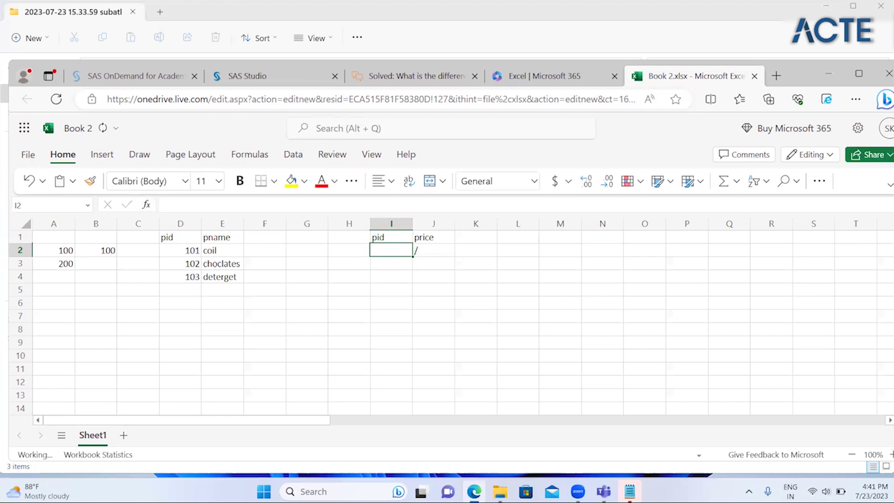
{"action": "type", "text": "102"}
{"action": "key", "text": "Tab"}
{"action": "type", "text": "50"}
{"action": "key", "text": "Return"}
{"action": "key", "text": "Left"}
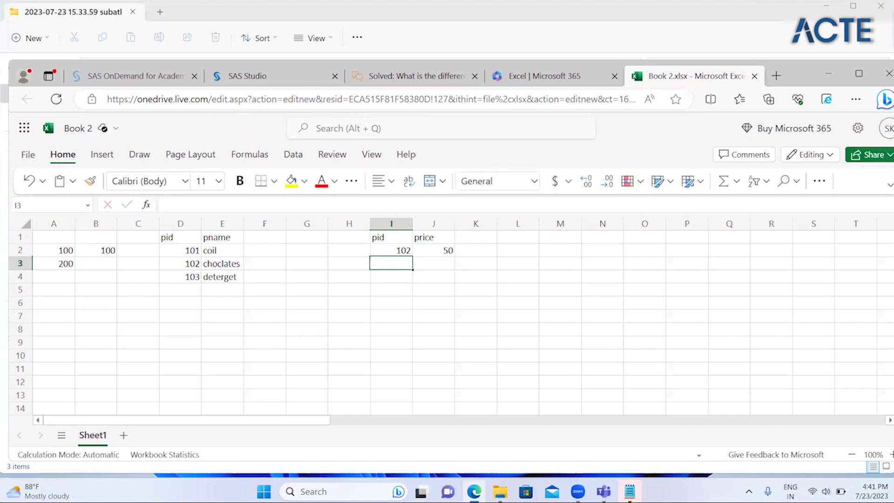
- Add pid 103 with price 200 and pid 101 with price 15 in I3:J4
{"action": "type", "text": "103"}
{"action": "key", "text": "Tab"}
{"action": "type", "text": "200"}
{"action": "key", "text": "Return"}
{"action": "type", "text": "101"}
{"action": "key", "text": "Tab"}
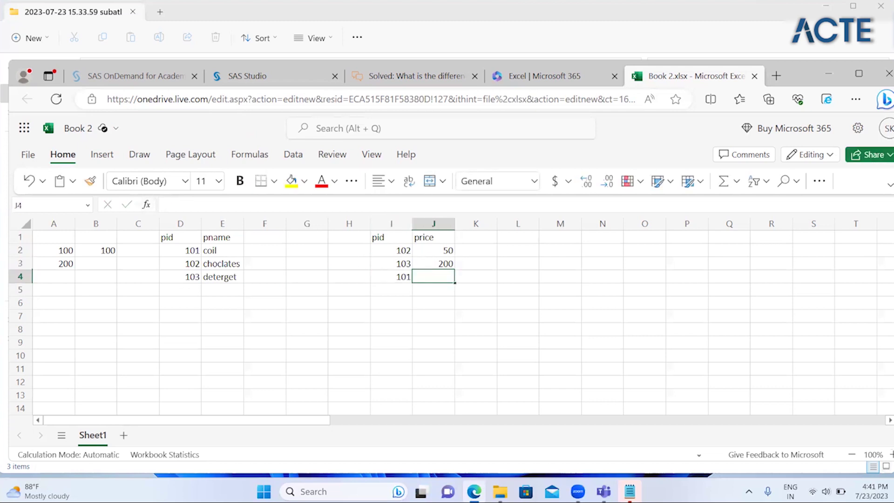
{"action": "type", "text": "15"}
{"action": "key", "text": "Return"}
- Highlight the pid and pname table in D1:E4 to examine it as the first table
{"action": "key", "text": "Left"}
{"action": "key", "text": "Left"}
{"action": "key", "text": "Left"}
{"action": "key", "text": "Left"}
{"action": "key", "text": "Left"}
{"action": "key", "text": "Left"}
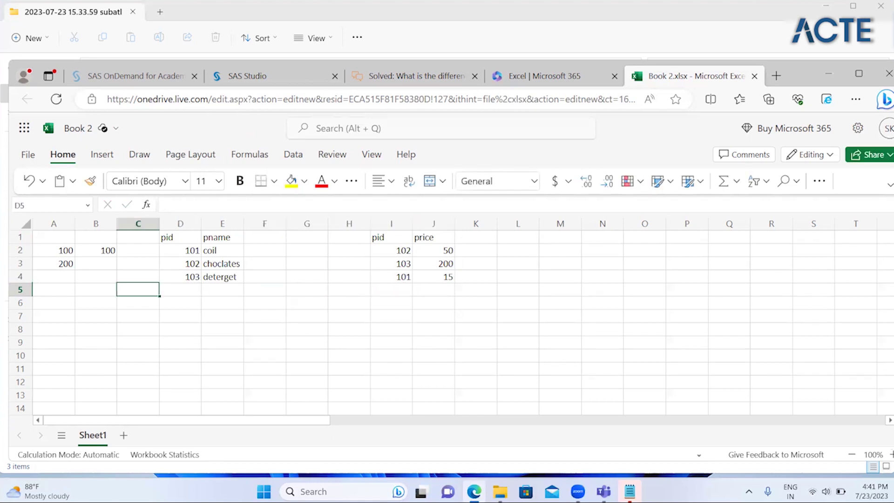
{"action": "key", "text": "Up"}
{"action": "key", "text": "Up"}
{"action": "key", "text": "Right"}
{"action": "key", "text": "Right"}
{"action": "key", "text": "Up"}
{"action": "key", "text": "Up"}
{"action": "key", "text": "Left"}
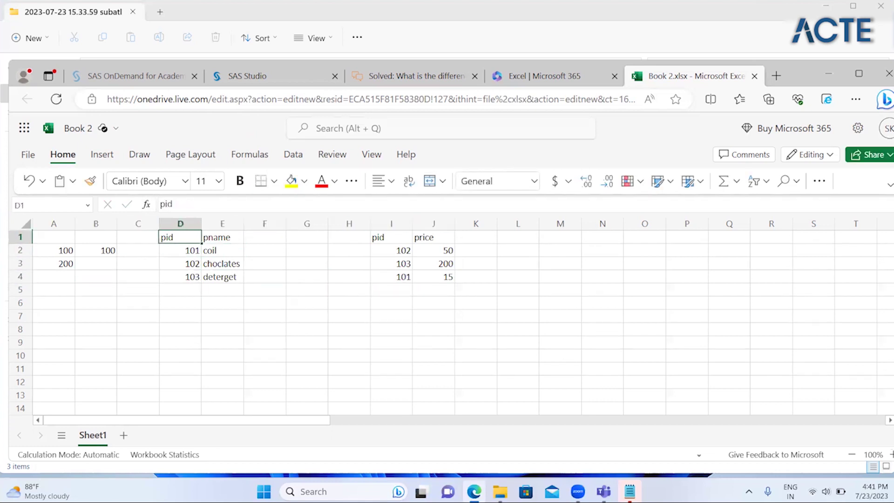
{"action": "key", "text": "shift+Right"}
{"action": "key", "text": "shift+Right"}
{"action": "key", "text": "shift+Down"}
{"action": "key", "text": "shift+Down"}
{"action": "key", "text": "shift+Down"}
{"action": "key", "text": "shift+Left"}
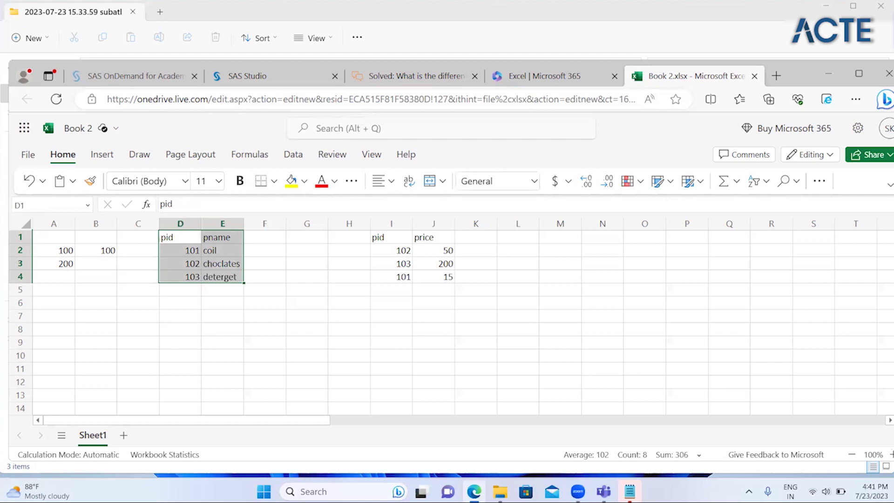
- Highlight the pid and price table in I1:J4 to examine it as the second table
{"action": "left_click", "coordinate": [212, 250]}
{"action": "key", "text": "Right"}
{"action": "key", "text": "Right"}
{"action": "key", "text": "Right"}
{"action": "key", "text": "Right"}
{"action": "key", "text": "Right"}
{"action": "key", "text": "Up"}
{"action": "key", "text": "Left"}
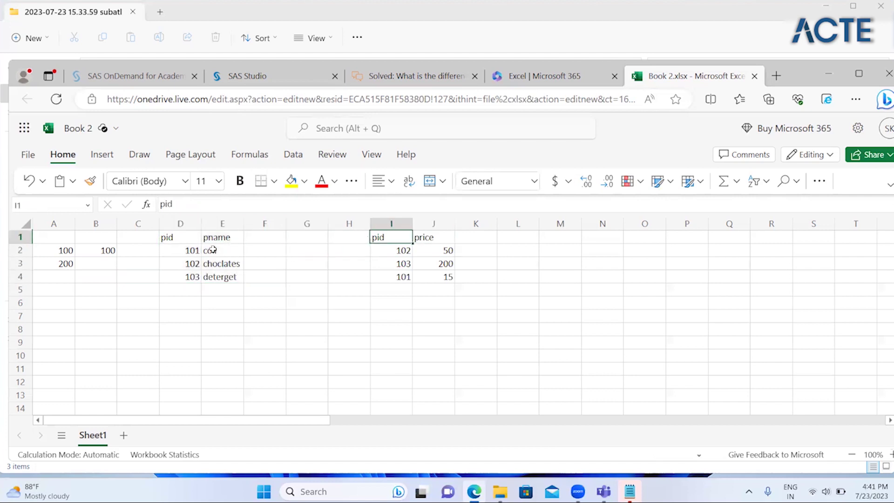
{"action": "key", "text": "shift+Right"}
{"action": "key", "text": "shift+Down"}
{"action": "key", "text": "shift+Down"}
{"action": "key", "text": "shift+Down"}
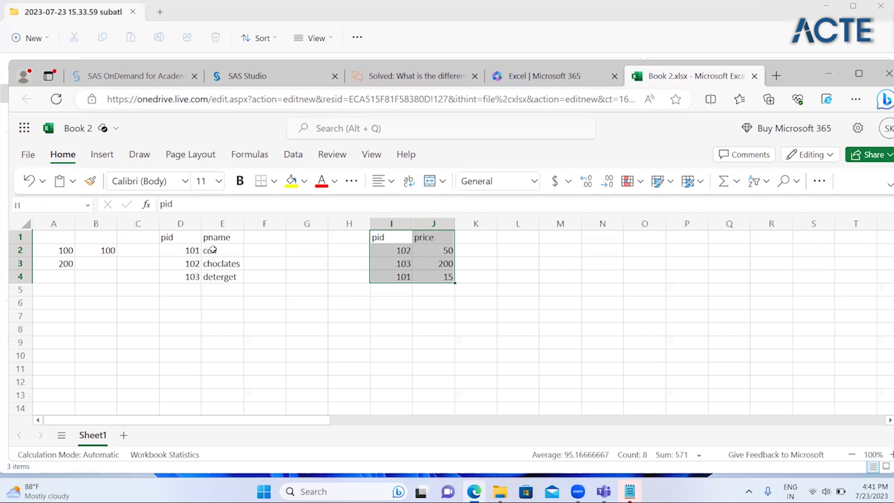
- Examine the empty cells beside the pname column, and highlight the D1:E4 table again
{"action": "left_click", "coordinate": [259, 265]}
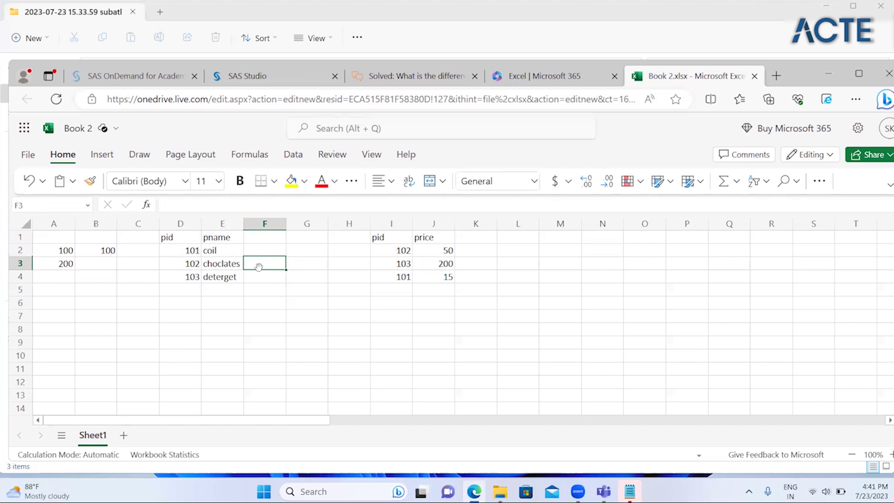
{"action": "left_click", "coordinate": [272, 247]}
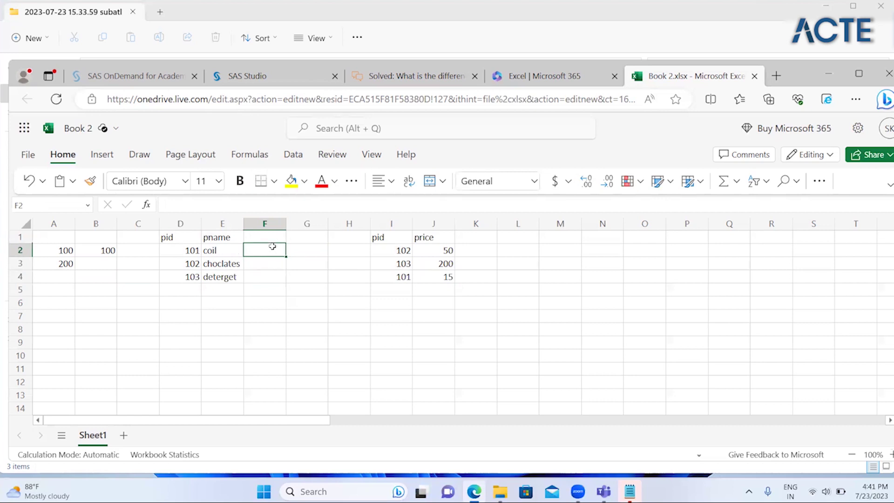
{"action": "key", "text": "Right"}
{"action": "key", "text": "Left"}
{"action": "key", "text": "Left"}
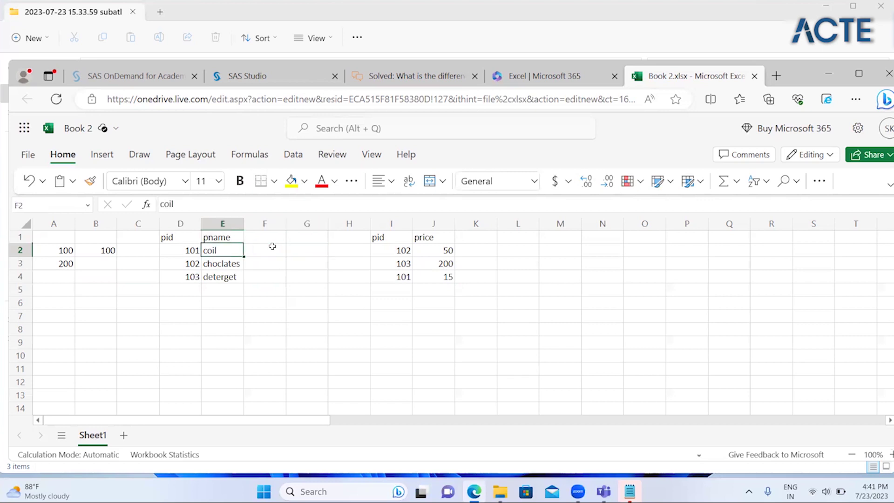
{"action": "key", "text": "Left"}
{"action": "key", "text": "Up"}
{"action": "key", "text": "shift+Right"}
{"action": "key", "text": "shift+Down"}
{"action": "key", "text": "shift+Down"}
{"action": "key", "text": "shift+Down"}
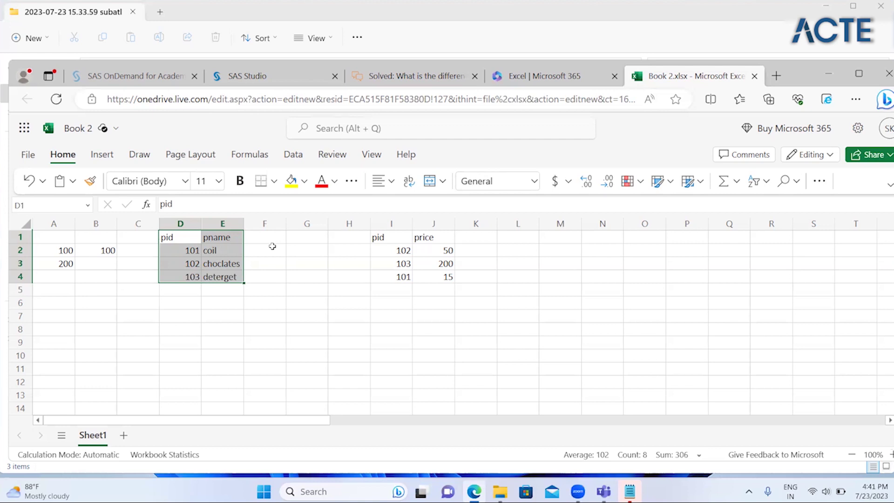
- Compare the pid values of the first table with the pid and price entries starting at I1
{"action": "key", "text": "Right"}
{"action": "key", "text": "Right"}
{"action": "key", "text": "Left"}
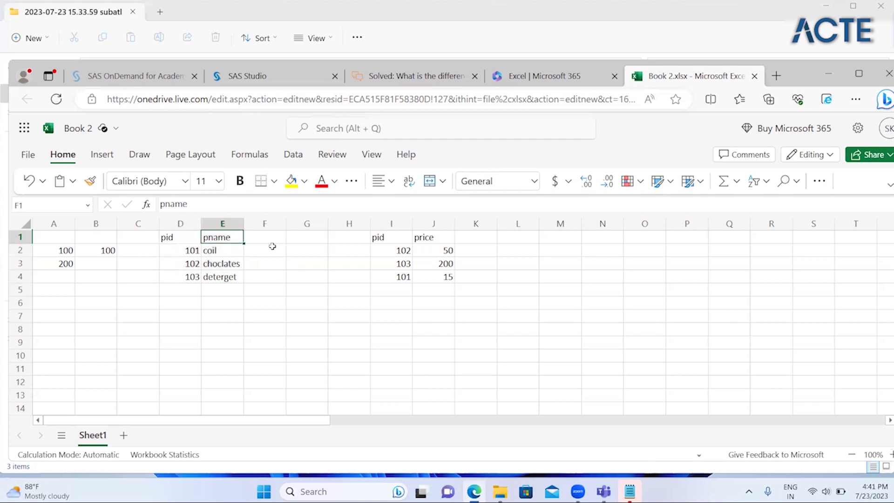
{"action": "key", "text": "Down"}
{"action": "key", "text": "Left"}
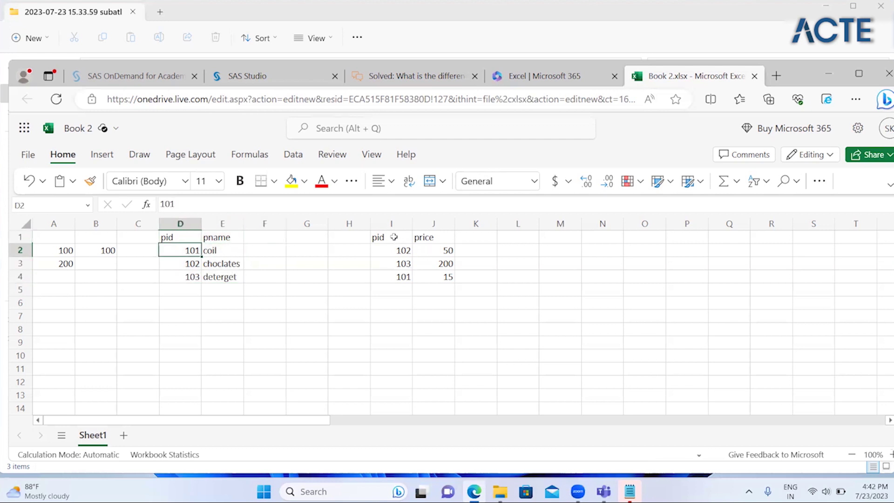
{"action": "left_click", "coordinate": [400, 249]}
{"action": "left_click", "coordinate": [469, 317], "text": "shift"}
{"action": "left_click", "coordinate": [471, 316]}
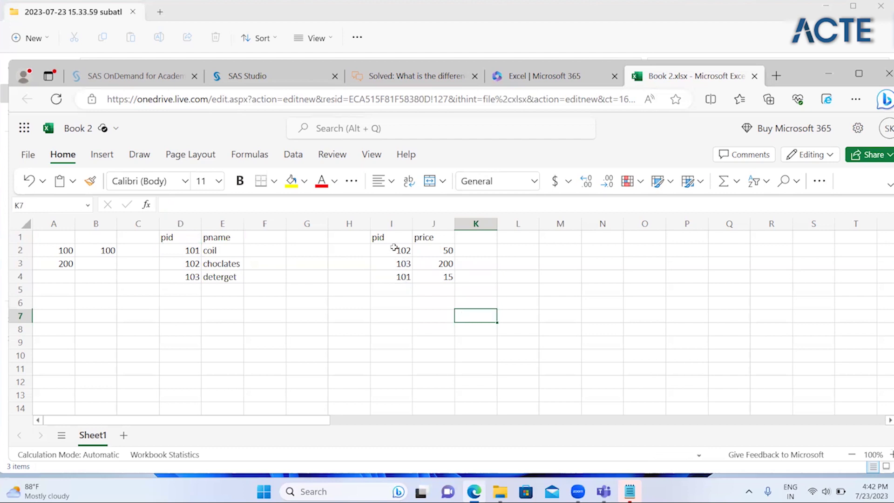
{"action": "left_click_drag", "start_coordinate": [391, 239], "coordinate": [433, 276]}
{"action": "key", "text": "ctrl+space"}
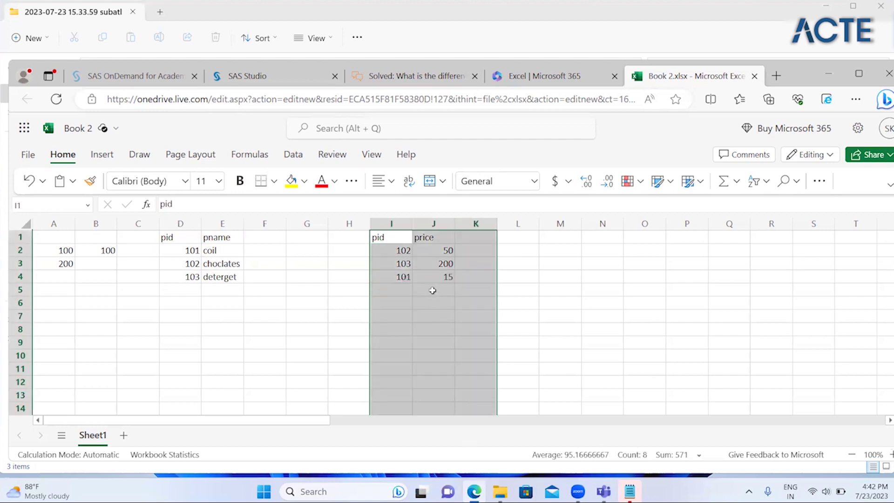
{"action": "left_click", "coordinate": [435, 288]}
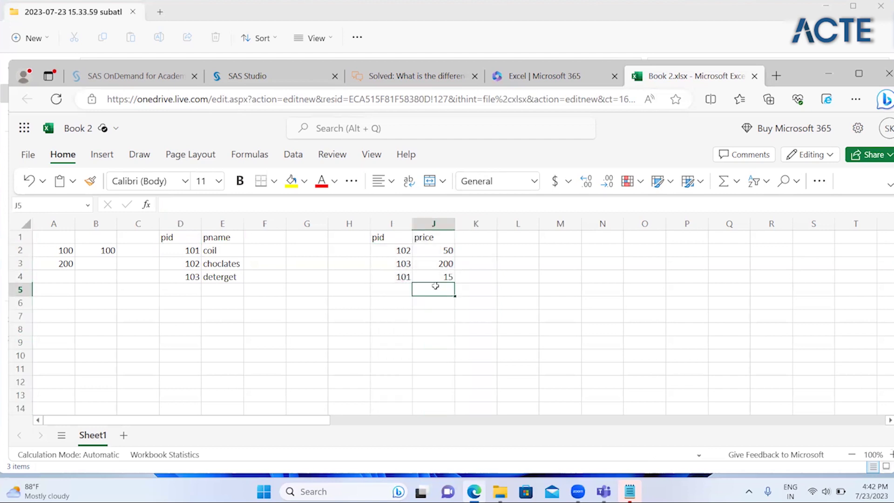
- Add a price header in F1 beside the pname column
{"action": "left_click", "coordinate": [239, 264]}
{"action": "key", "text": "Up"}
{"action": "key", "text": "Up"}
{"action": "key", "text": "Right"}
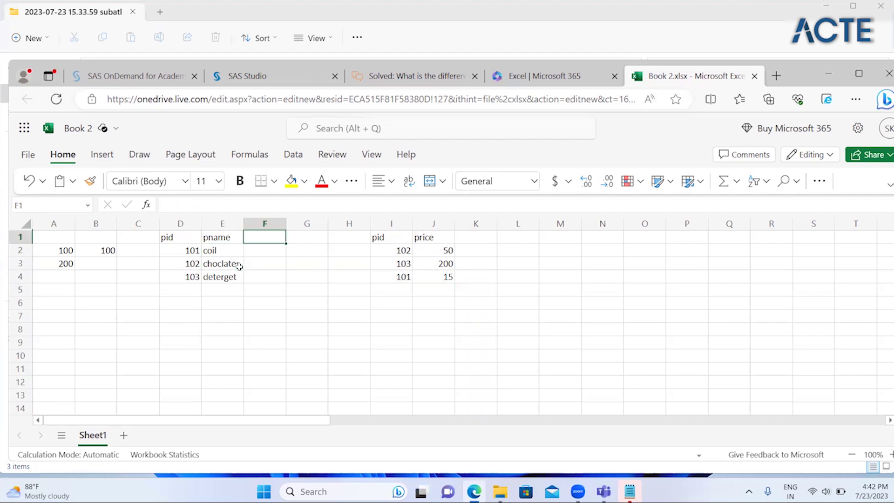
{"action": "type", "text": "price"}
{"action": "key", "text": "BackSpace"}
{"action": "key", "text": "BackSpace"}
{"action": "key", "text": "BackSpace"}
{"action": "key", "text": "BackSpace"}
{"action": "type", "text": "rice"}
{"action": "key", "text": "Return"}
- Enter =VLOOKUP(D2,I1:J4,2,0) in F2 to bring in the price for the first product
{"action": "type", "text": "=vlooku"}
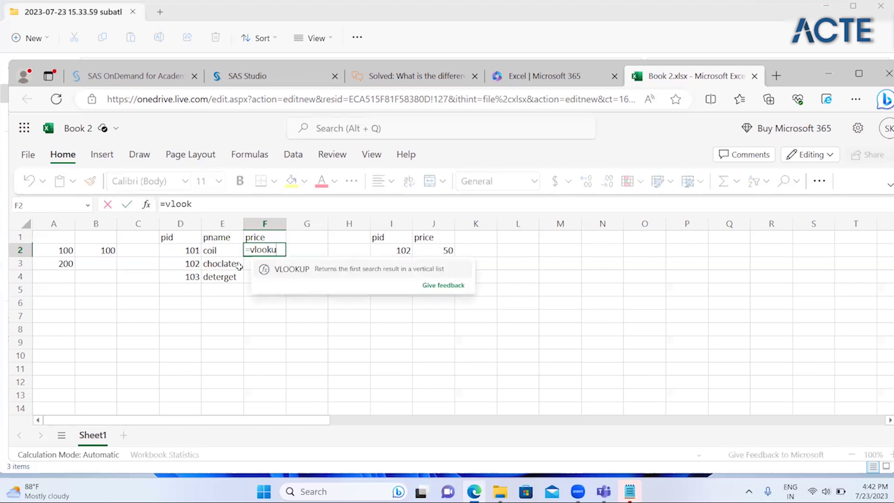
{"action": "type", "text": "p("}
{"action": "left_click", "coordinate": [181, 250]}
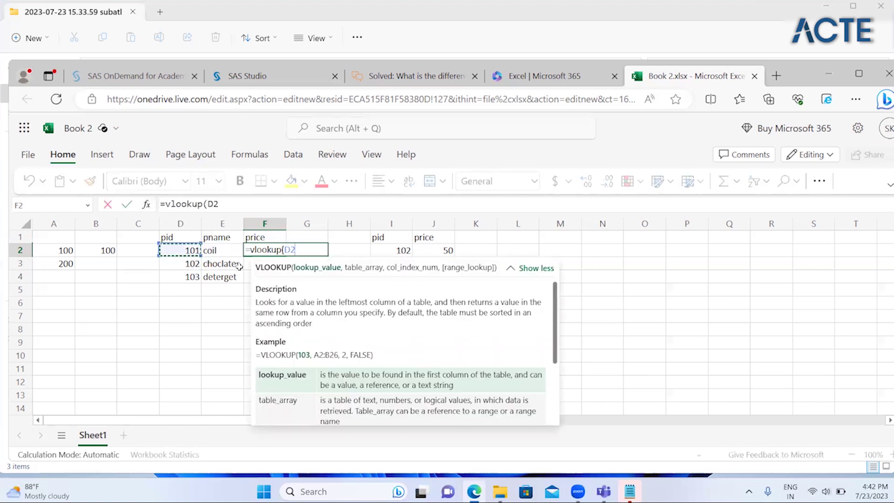
{"action": "type", "text": ","}
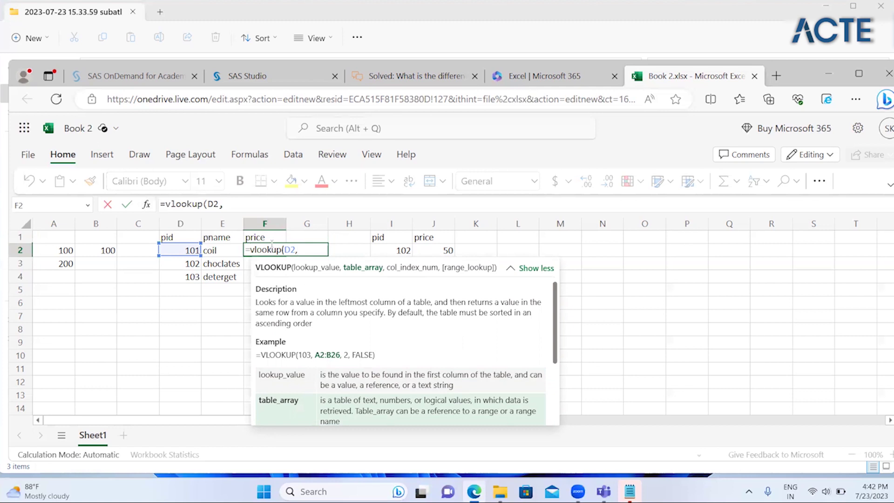
{"action": "left_click_drag", "start_coordinate": [380, 237], "coordinate": [447, 277]}
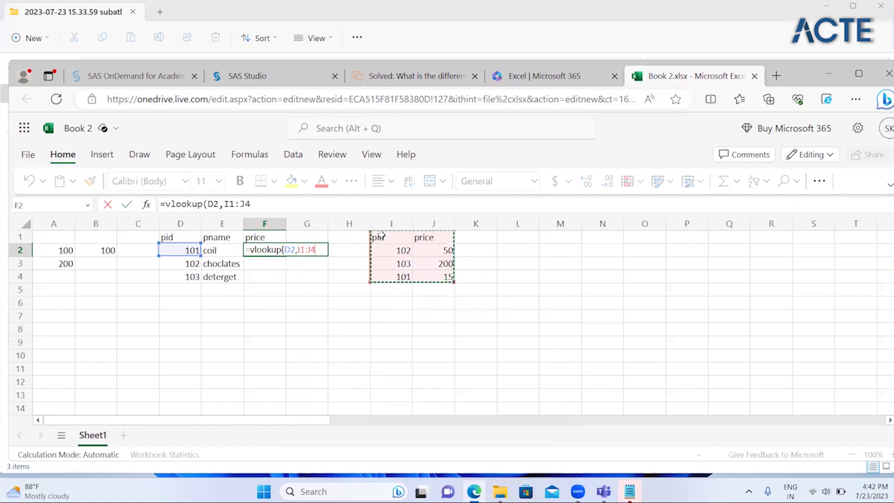
{"action": "left_click", "coordinate": [265, 205]}
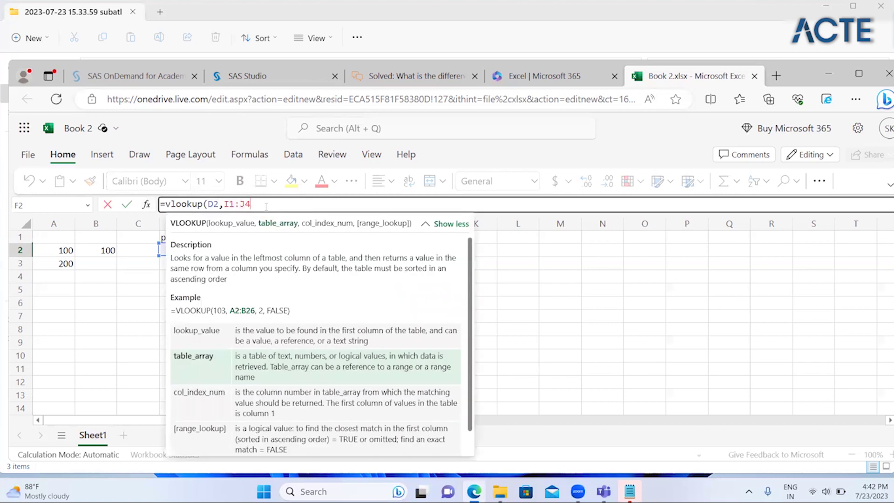
{"action": "type", "text": ","}
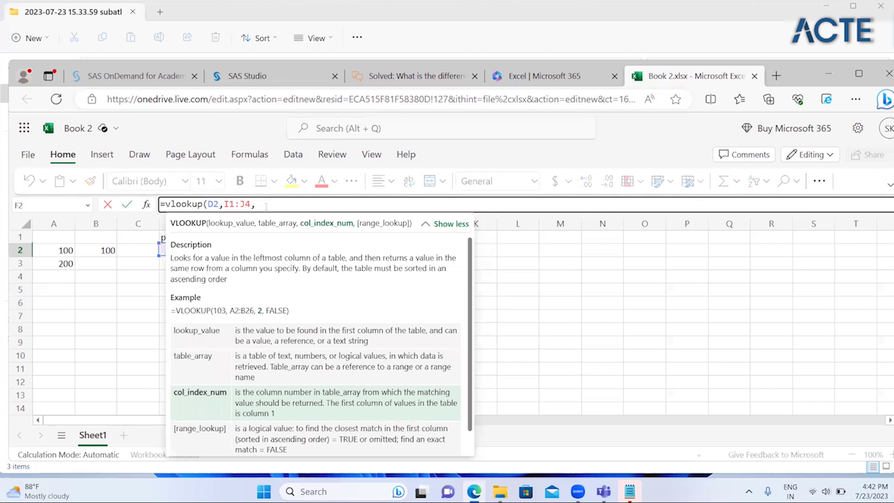
{"action": "type", "text": "2,0)"}
{"action": "key", "text": "Return"}
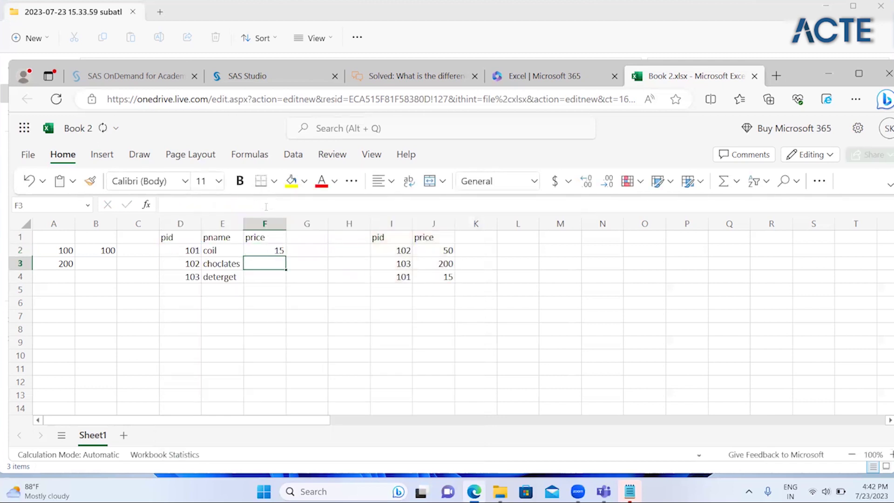
- Compare the price returned in F2 with the J4 entry of the second table, and examine the price column
{"action": "left_click", "coordinate": [447, 274]}
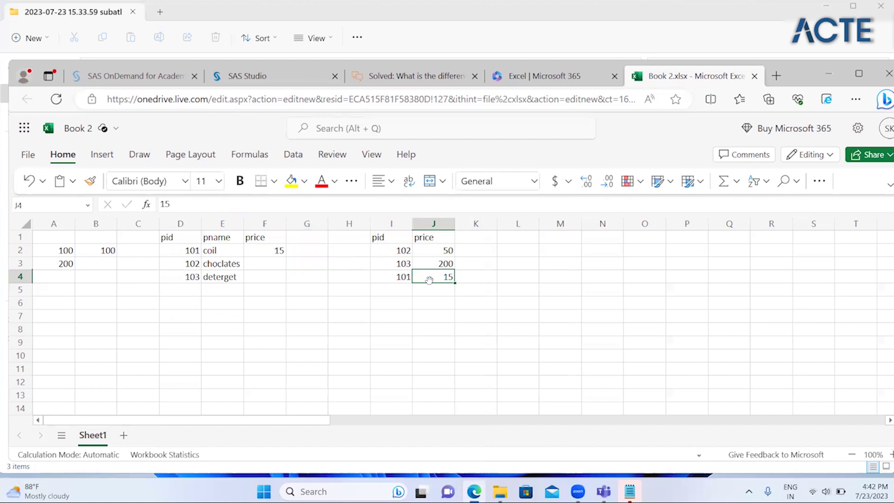
{"action": "left_click", "coordinate": [264, 257]}
{"action": "key", "text": "Left"}
{"action": "key", "text": "Right"}
{"action": "key", "text": "Down"}
{"action": "key", "text": "Down"}
{"action": "key", "text": "Up"}
{"action": "key", "text": "Up"}
{"action": "key", "text": "Up"}
{"action": "key", "text": "Up"}
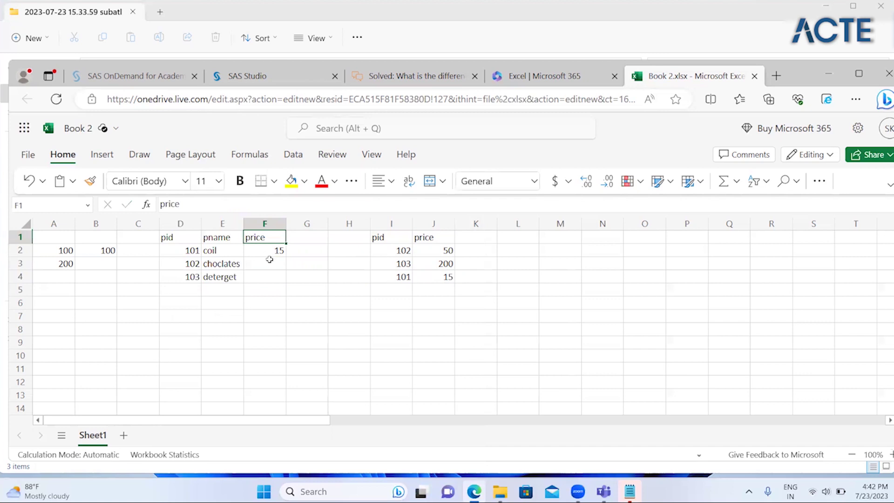
- Try to fill the VLOOKUP formula from F2 down to row 18, and undo the fill
{"action": "left_click", "coordinate": [272, 249]}
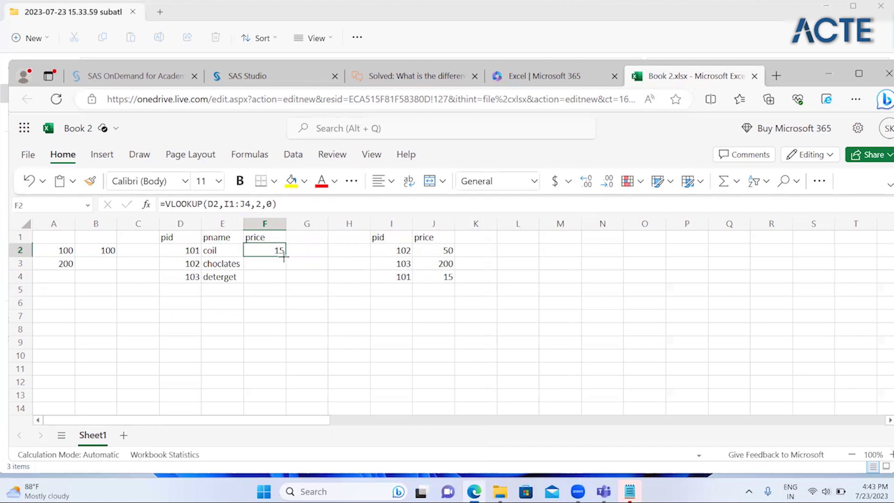
{"action": "mouse_move", "coordinate": [286, 255]}
{"action": "left_mouse_down"}
{"action": "mouse_move", "coordinate": [279, 412]}
{"action": "mouse_move", "coordinate": [281, 238]}
{"action": "left_mouse_up"}
{"action": "left_click", "coordinate": [326, 251]}
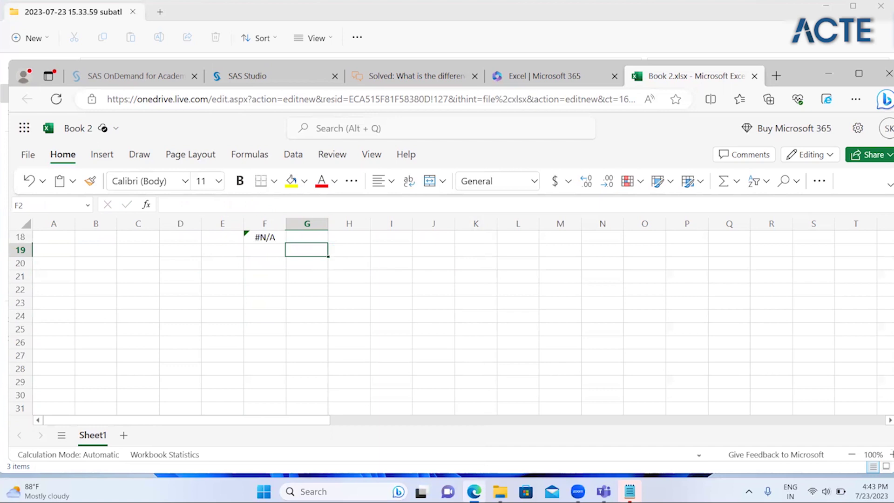
{"action": "key", "text": "ctrl+Up"}
{"action": "key", "text": "ctrl+z"}
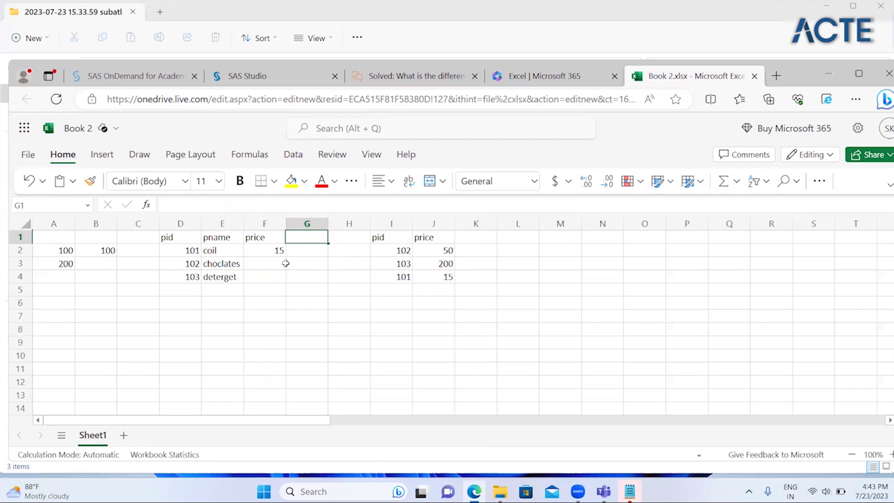
- Change the pid in I3 of the second table to 105
{"action": "left_click", "coordinate": [433, 304]}
{"action": "key", "text": "Left"}
{"action": "key", "text": "Up"}
{"action": "key", "text": "Up"}
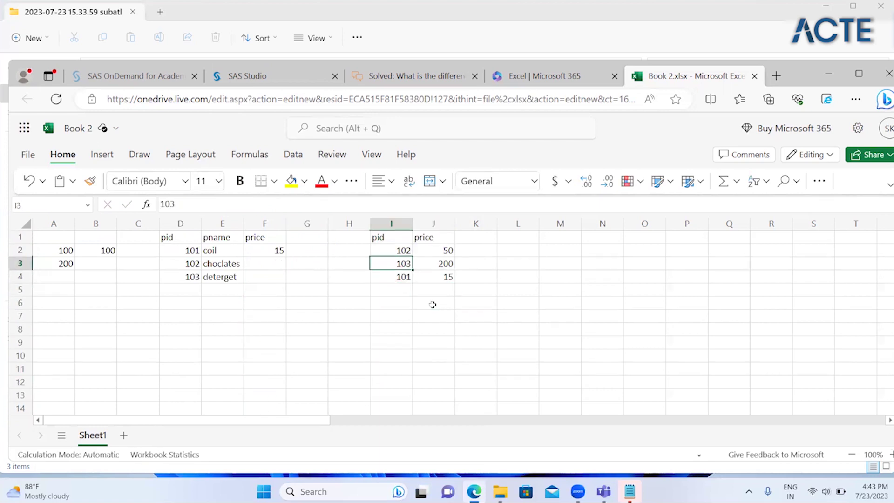
{"action": "type", "text": "10"}
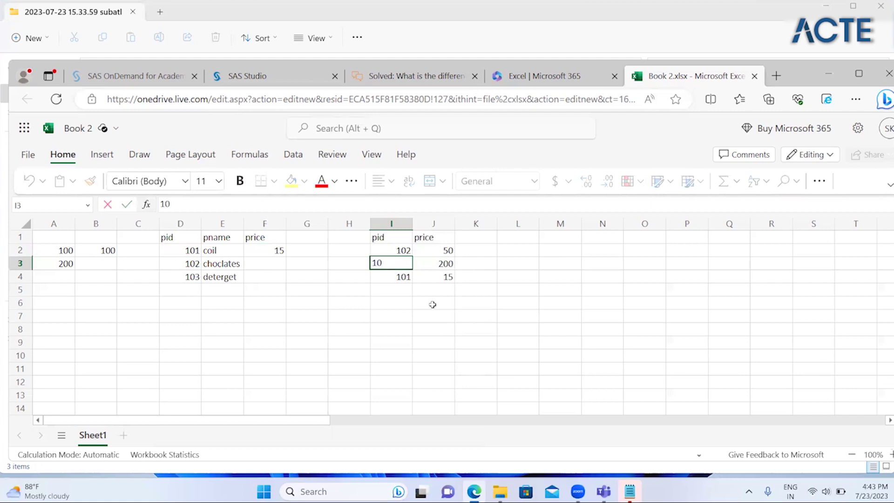
{"action": "key", "text": "Escape"}
{"action": "type", "text": "105"}
{"action": "key", "text": "Return"}
- Extend the second table with the pids 106, 109 and 103 in I5:I7
{"action": "key", "text": "Return"}
{"action": "type", "text": "106"}
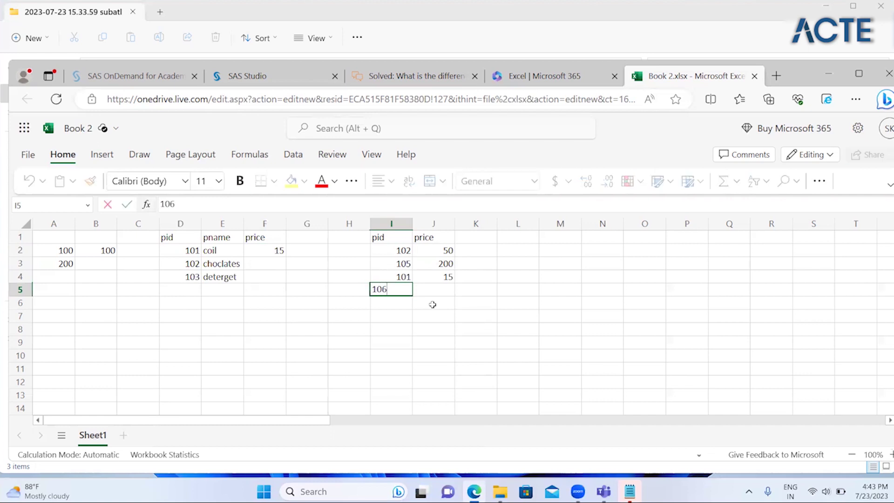
{"action": "key", "text": "Return"}
{"action": "type", "text": "103"}
{"action": "key", "text": "Tab"}
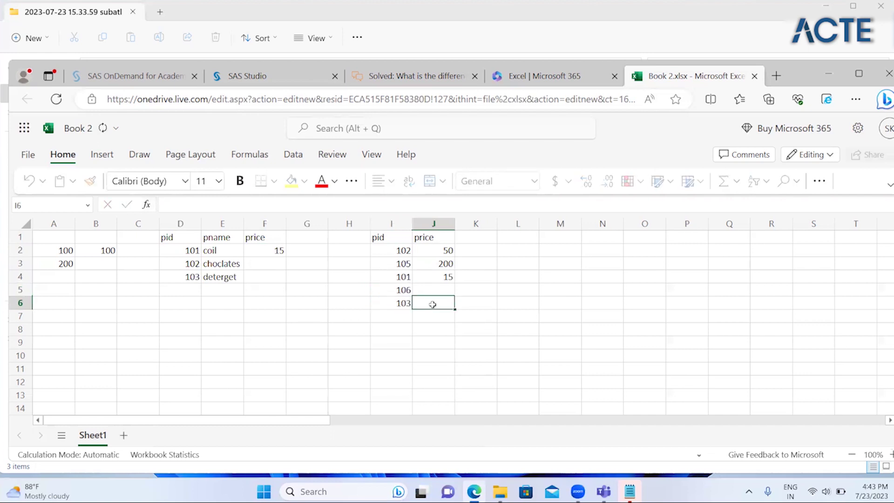
{"action": "key", "text": "Left"}
{"action": "type", "text": "109"}
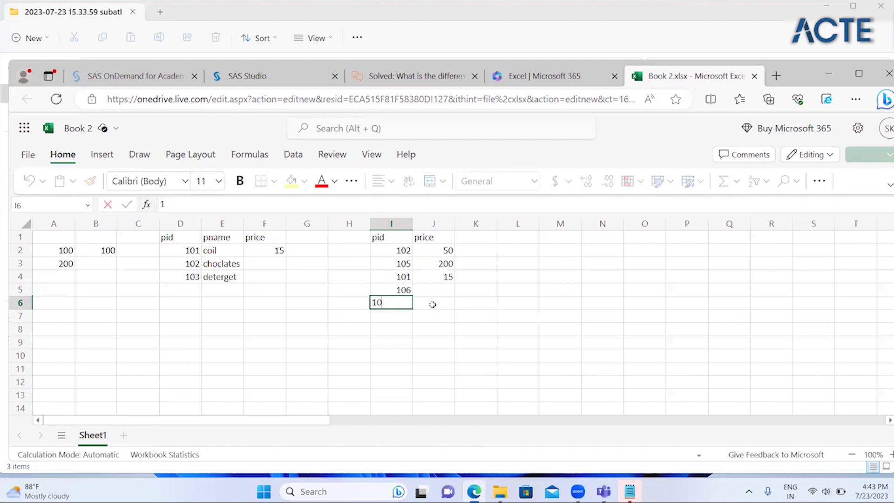
{"action": "key", "text": "Return"}
{"action": "type", "text": "103"}
{"action": "key", "text": "Tab"}
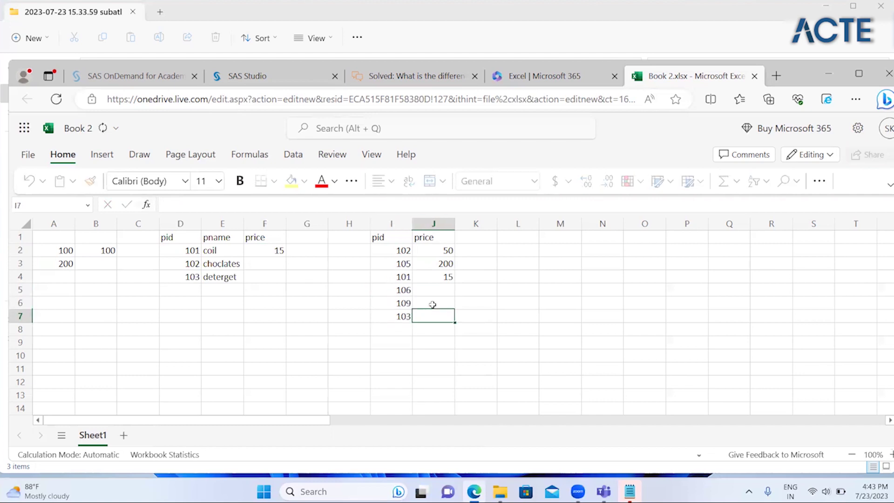
- Enter the prices 40, 100 and 70 in J5:J7 beside the added pids
{"action": "key", "text": "Up"}
{"action": "key", "text": "Up"}
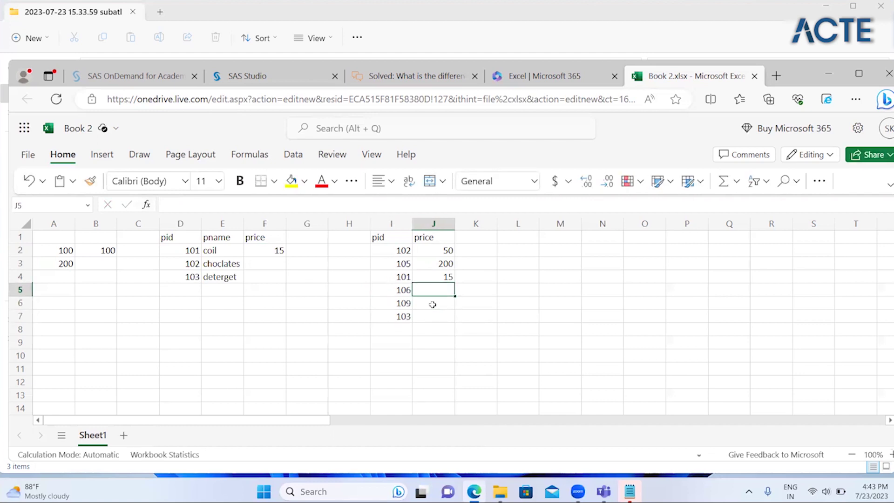
{"action": "type", "text": "40"}
{"action": "key", "text": "Return"}
{"action": "type", "text": "100"}
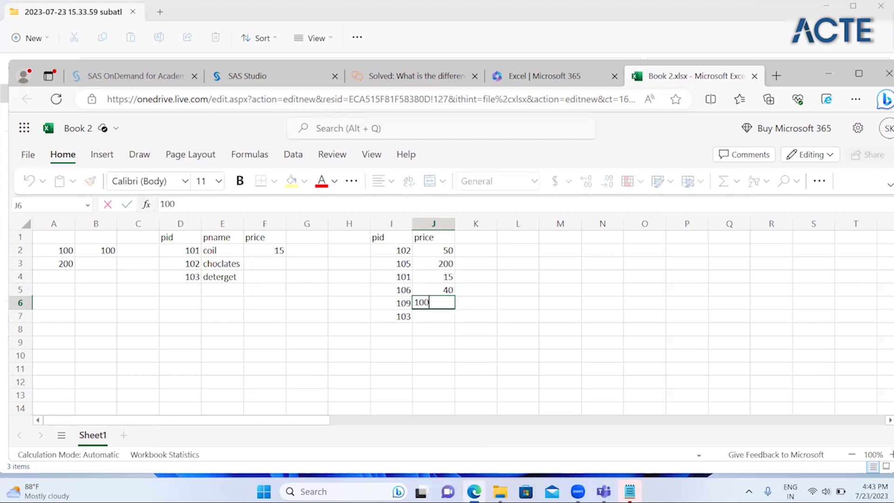
{"action": "key", "text": "Return"}
{"action": "type", "text": "70"}
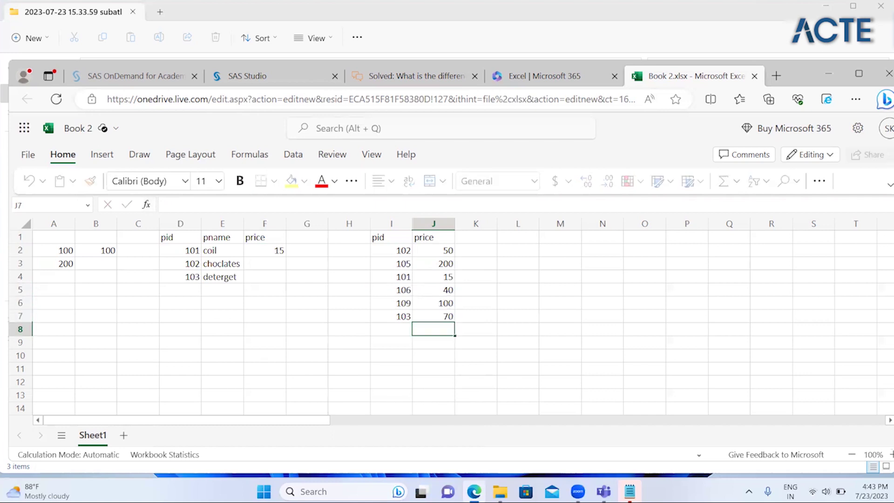
{"action": "key", "text": "Return"}
- Try to fill the VLOOKUP formula from F2 down through F4, and undo the fill
{"action": "key", "text": "Left"}
{"action": "key", "text": "Up"}
{"action": "key", "text": "Up"}
{"action": "key", "text": "Up"}
{"action": "key", "text": "Up"}
{"action": "key", "text": "Up"}
{"action": "key", "text": "Up"}
{"action": "key", "text": "Up"}
{"action": "key", "text": "Left"}
{"action": "key", "text": "Left"}
{"action": "key", "text": "Down"}
{"action": "key", "text": "Down"}
{"action": "key", "text": "Down"}
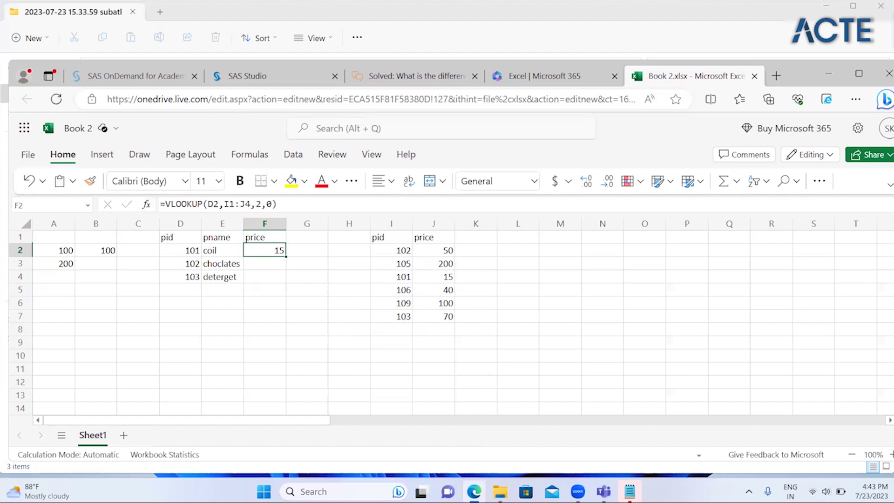
{"action": "key", "text": "shift+Up"}
{"action": "key", "text": "shift+Up"}
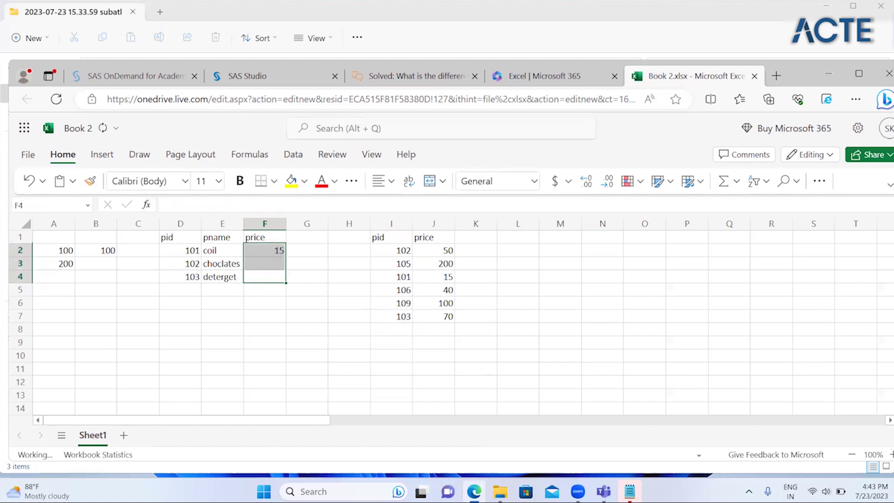
{"action": "left_click", "coordinate": [373, 303]}
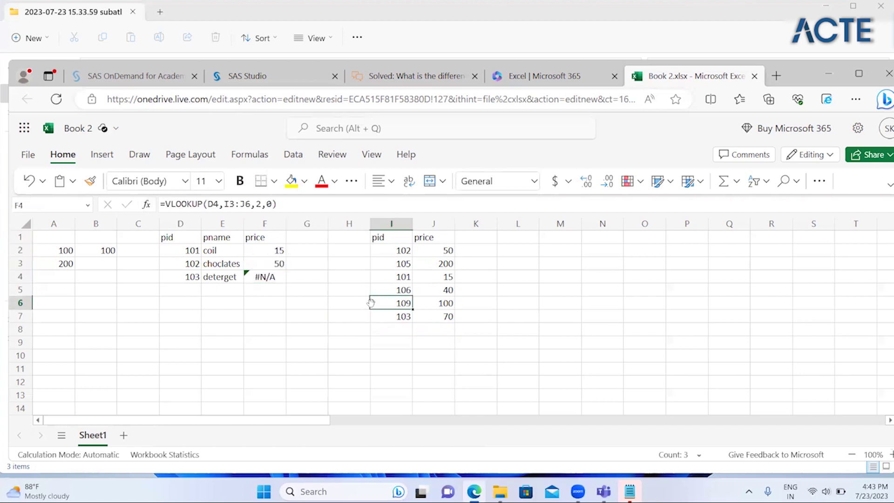
{"action": "key", "text": "ctrl+z"}
- Try to fill the VLOOKUP formula from F2 down to F12, and undo the fill
{"action": "left_click", "coordinate": [278, 247]}
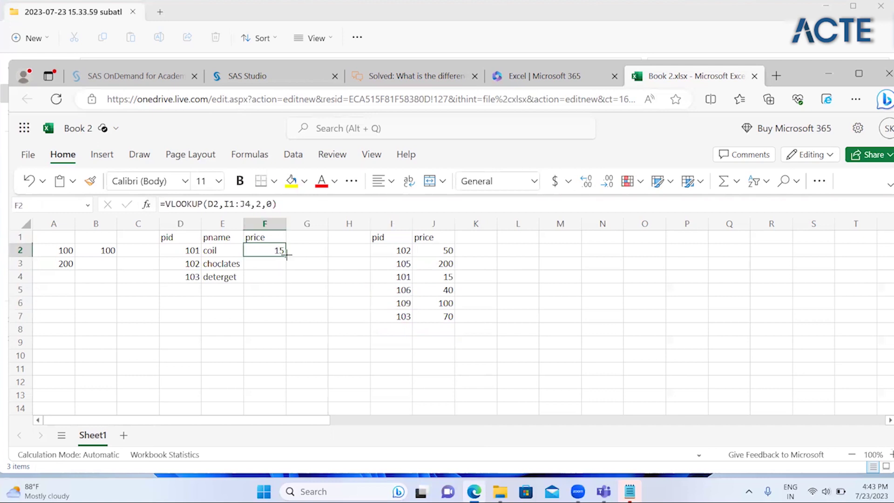
{"action": "left_click_drag", "start_coordinate": [287, 253], "coordinate": [300, 383]}
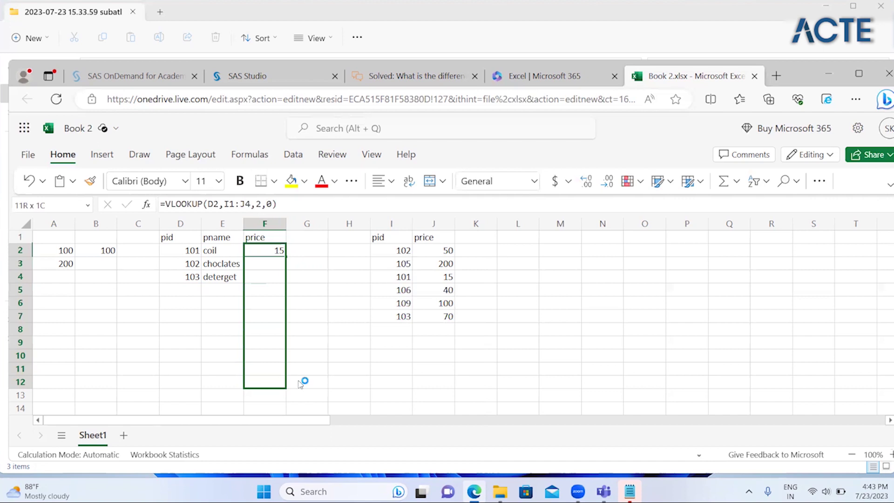
{"action": "left_click", "coordinate": [368, 310]}
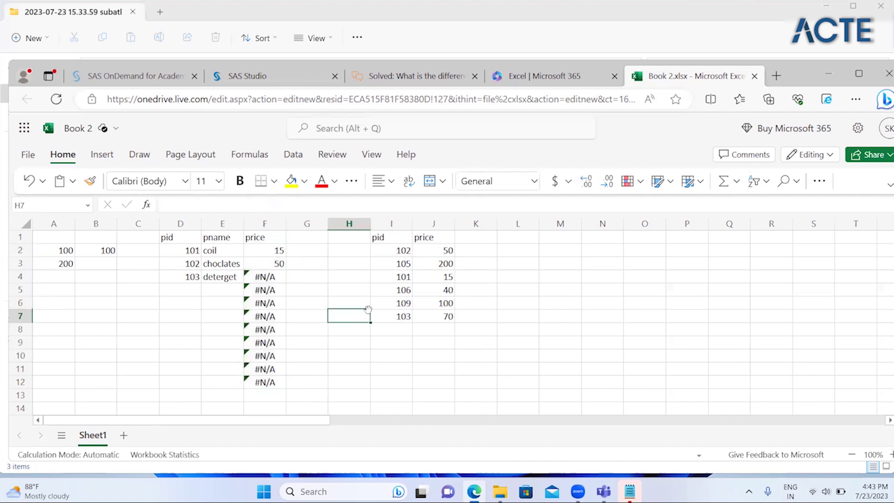
{"action": "key", "text": "ctrl+z"}
- Fill the VLOOKUP formula from F2 down through F4 for the remaining products
{"action": "left_click", "coordinate": [256, 276]}
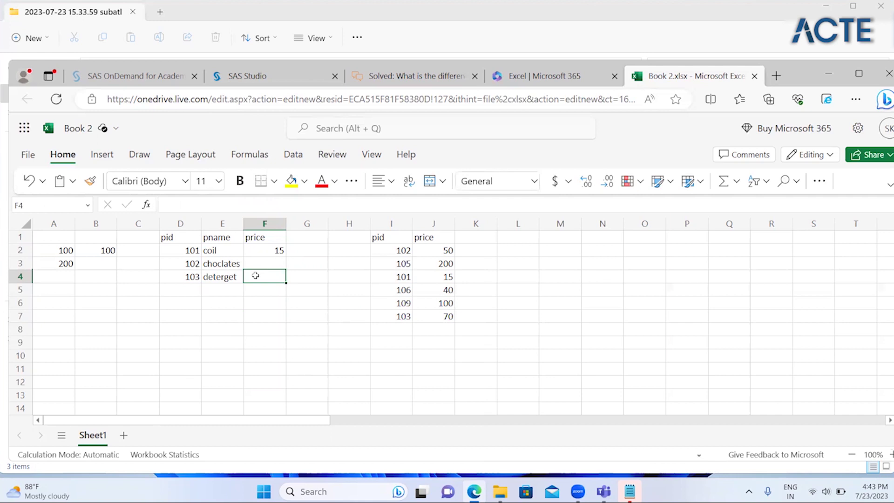
{"action": "key", "text": "shift+Up"}
{"action": "key", "text": "shift+Up"}
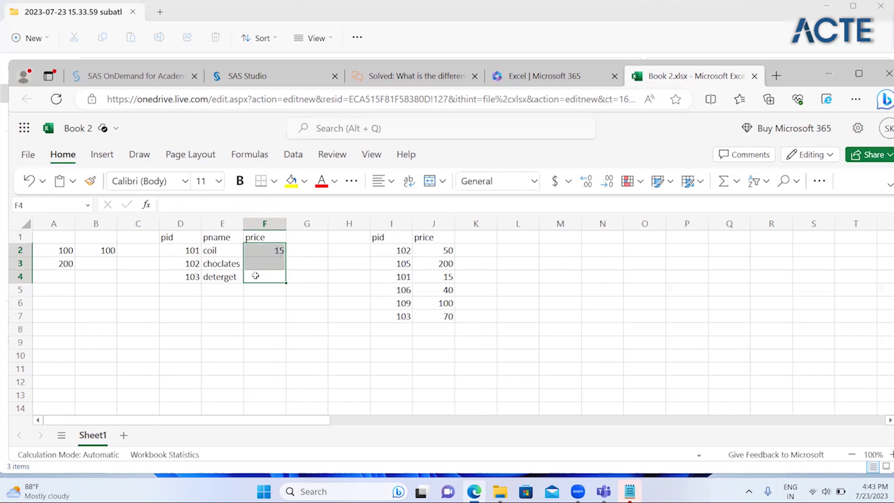
{"action": "key", "text": "ctrl+d"}
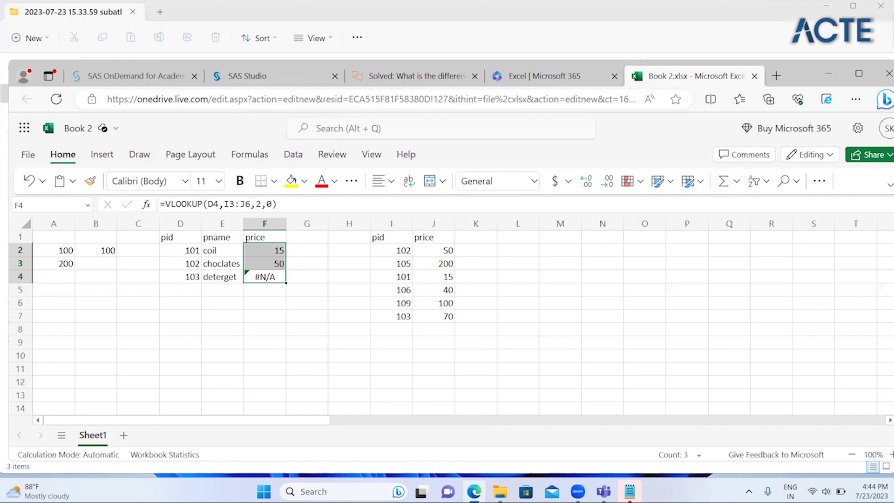
- Examine the price formulas and the pid in D4 against the extended pid and price table in I1:J7
{"action": "left_click", "coordinate": [264, 250]}
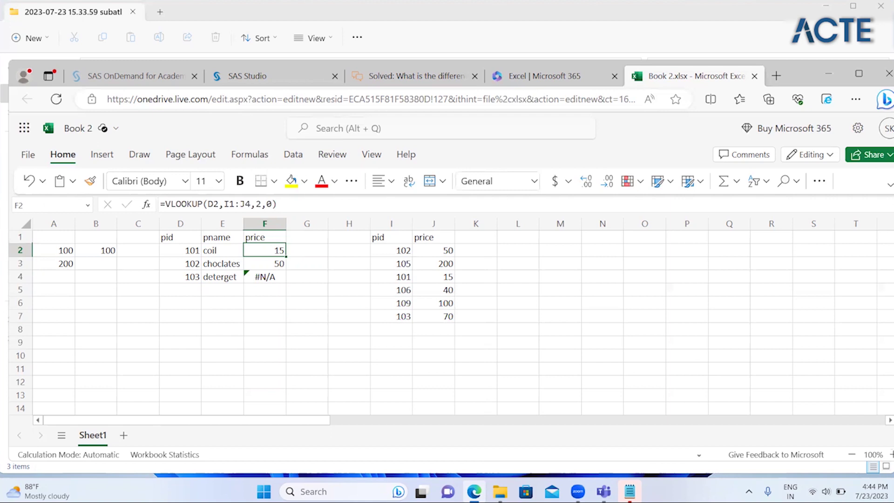
{"action": "left_click", "coordinate": [265, 263]}
{"action": "left_click", "coordinate": [264, 250]}
{"action": "left_click", "coordinate": [264, 263]}
{"action": "key", "text": "Down"}
{"action": "key", "text": "Left"}
{"action": "key", "text": "Left"}
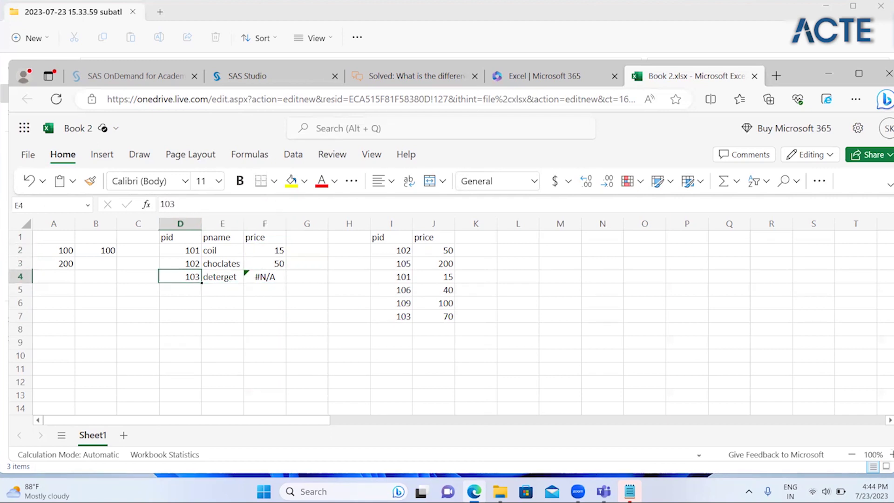
{"action": "left_click_drag", "start_coordinate": [381, 239], "coordinate": [480, 345]}
{"action": "left_click", "coordinate": [425, 292]}
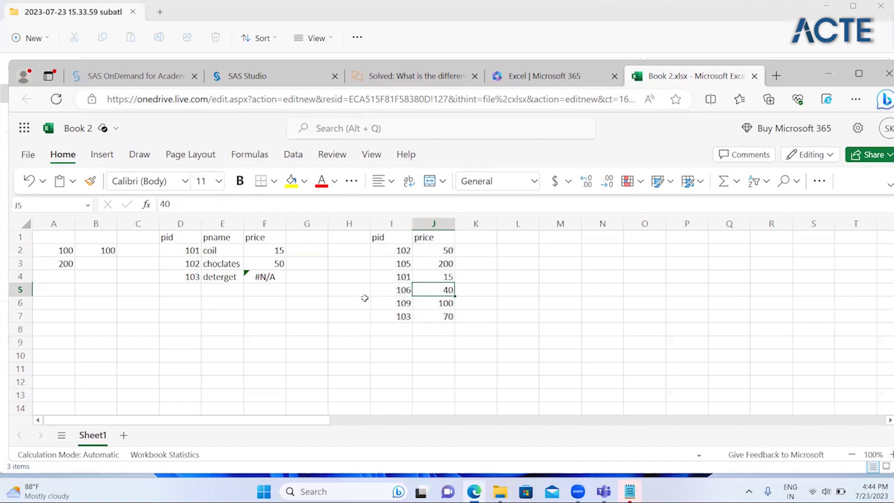
- Examine the VLOOKUP formulas in F2 and F3, comparing their lookup ranges with the rows of the pid and price table
{"action": "left_click", "coordinate": [263, 264]}
{"action": "left_click", "coordinate": [279, 247]}
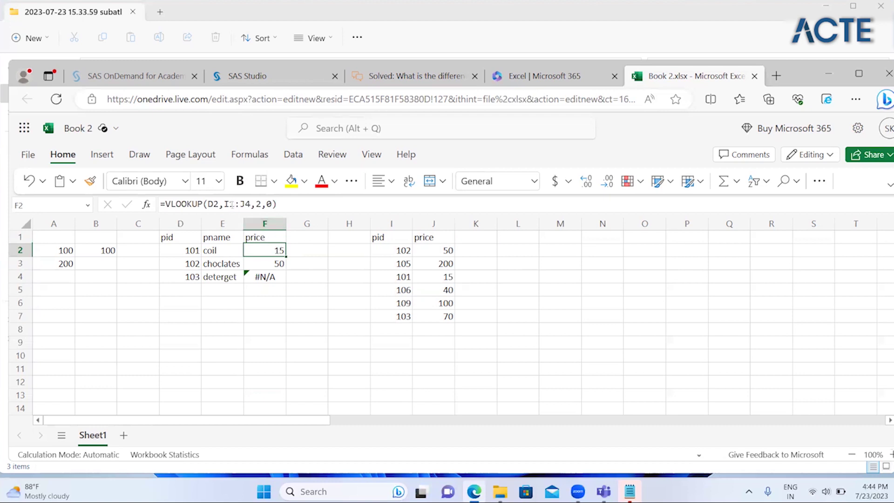
{"action": "left_click", "coordinate": [242, 203]}
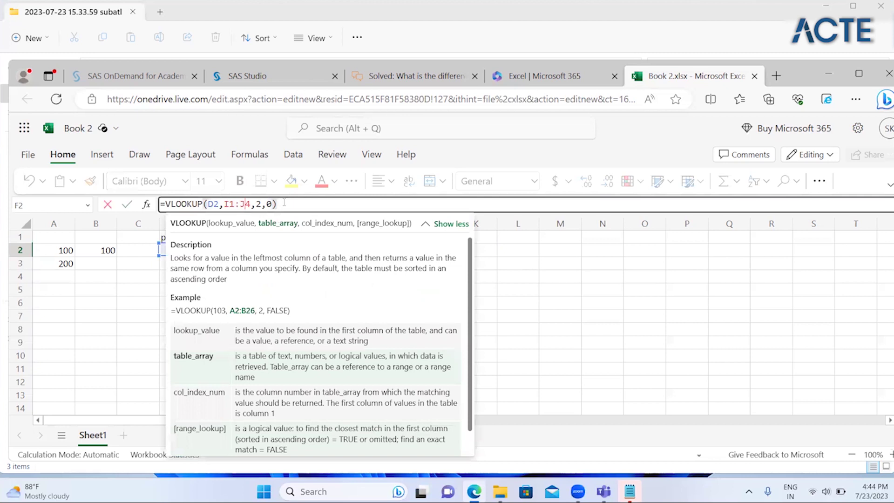
{"action": "key", "text": "Escape"}
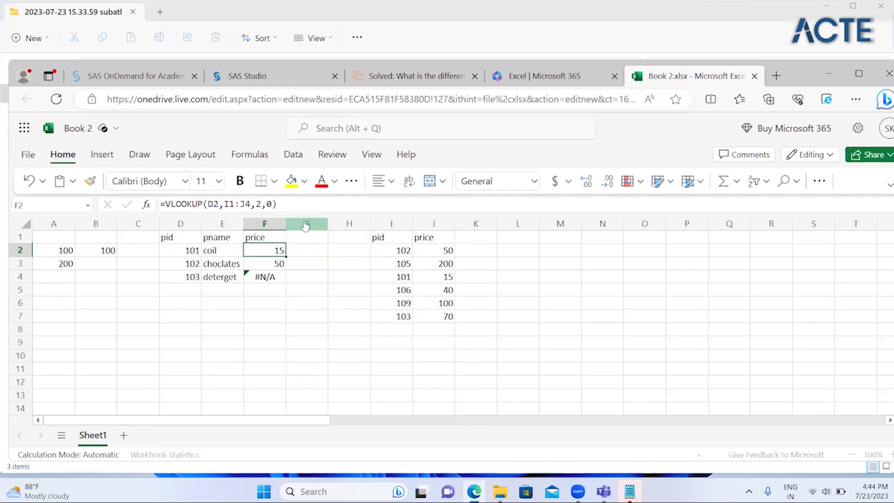
{"action": "key", "text": "ctrl+f"}
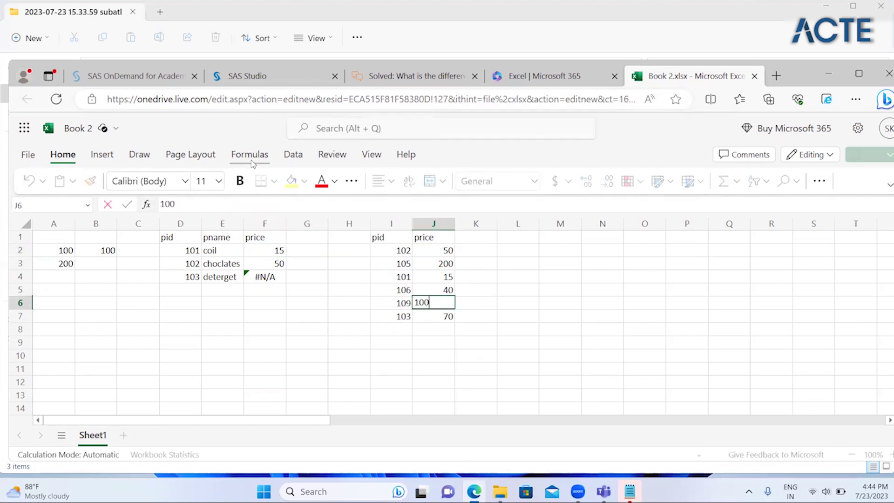
{"action": "left_click", "coordinate": [251, 161]}
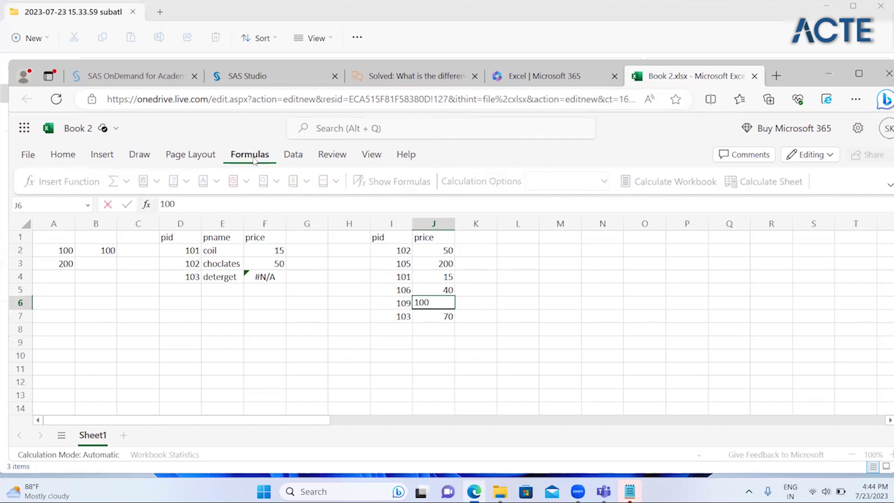
{"action": "left_click", "coordinate": [282, 248]}
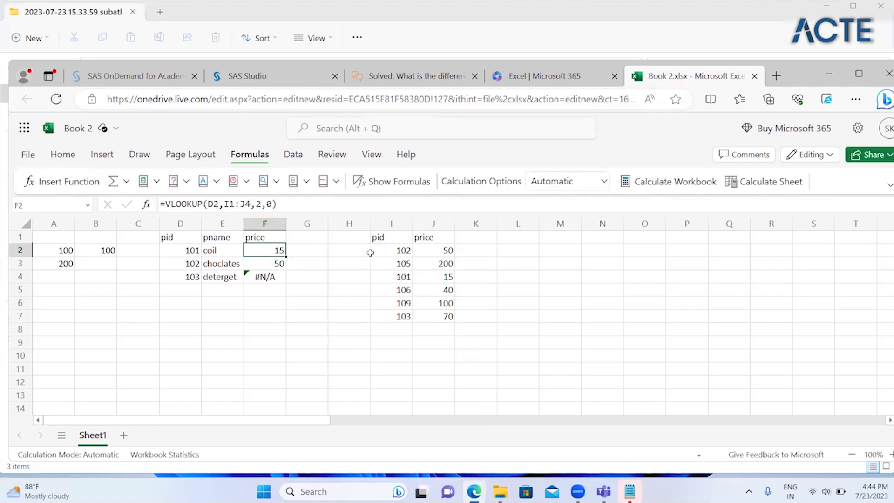
{"action": "left_click_drag", "start_coordinate": [382, 250], "coordinate": [428, 276]}
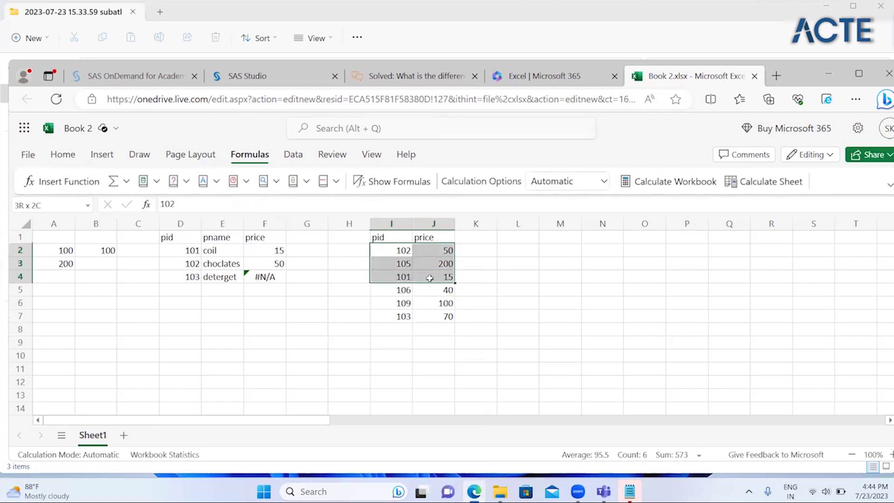
{"action": "left_click", "coordinate": [275, 264]}
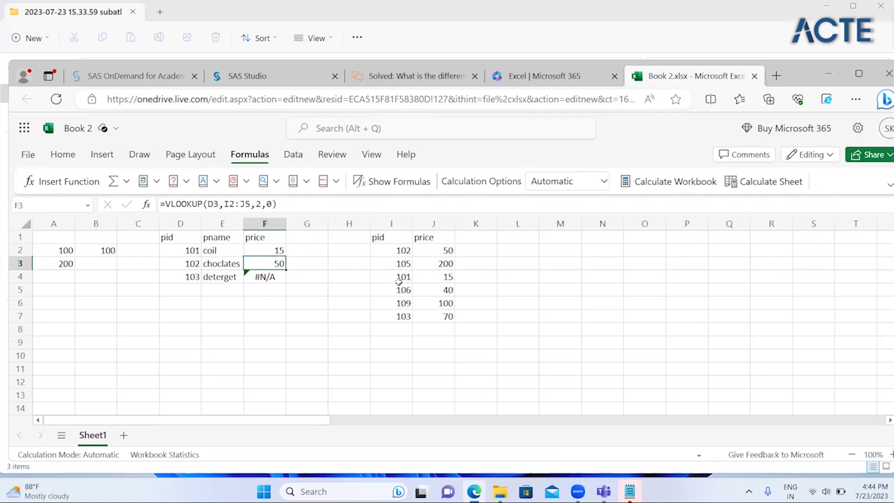
{"action": "left_click", "coordinate": [399, 264]}
{"action": "left_click_drag", "start_coordinate": [419, 279], "coordinate": [397, 289]}
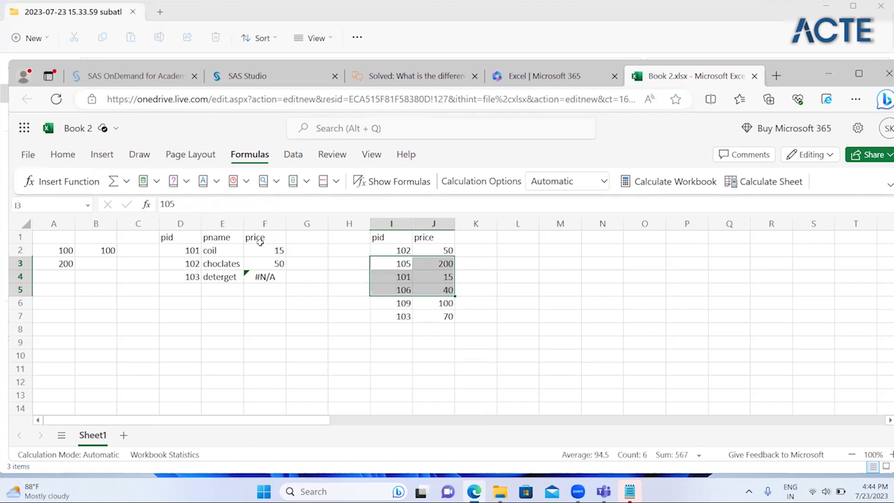
- Try displaying the sheet's formulas in the cells, and undo the fill in F3:F4
{"action": "left_click", "coordinate": [402, 181]}
{"action": "left_click", "coordinate": [251, 250]}
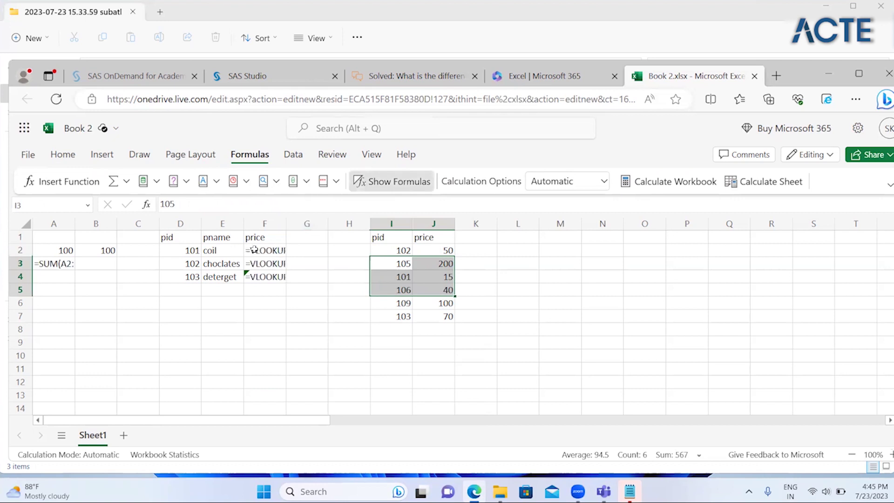
{"action": "left_click", "coordinate": [359, 293]}
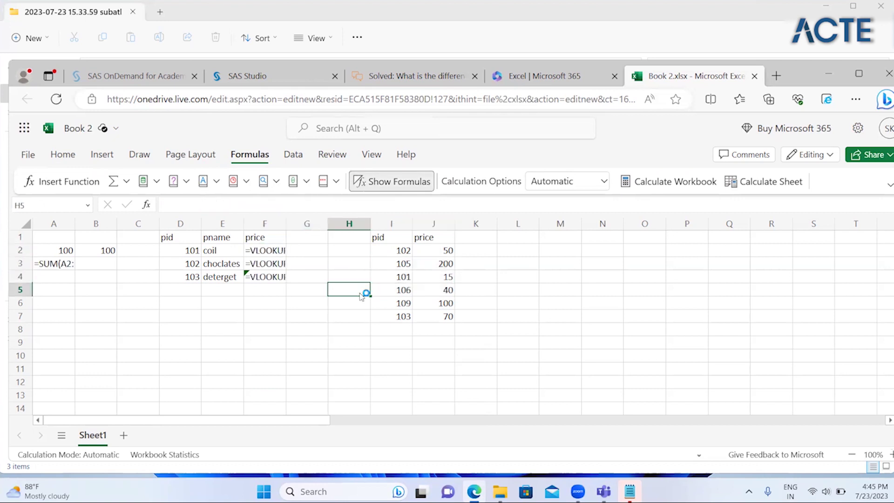
{"action": "left_click", "coordinate": [340, 266]}
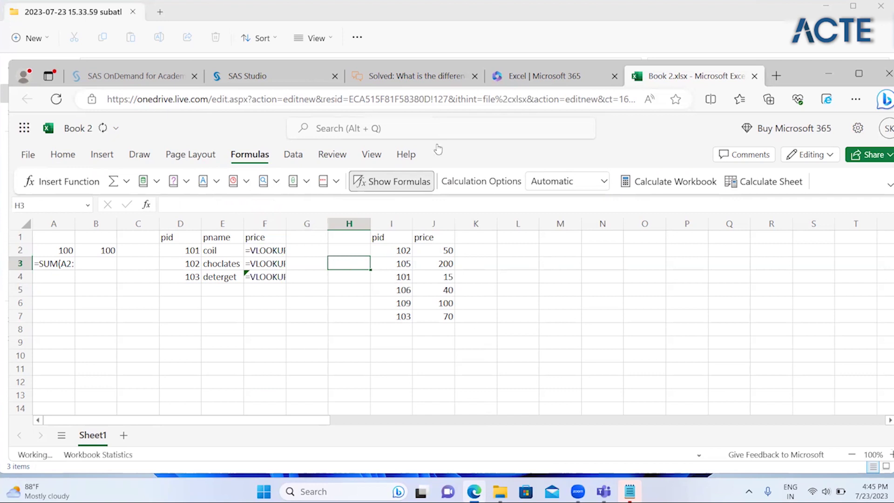
{"action": "left_click", "coordinate": [393, 180]}
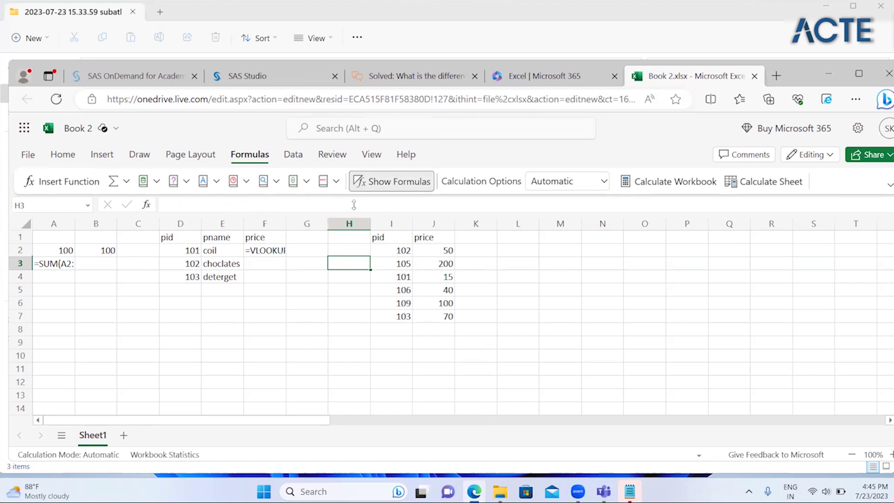
{"action": "left_click", "coordinate": [277, 250]}
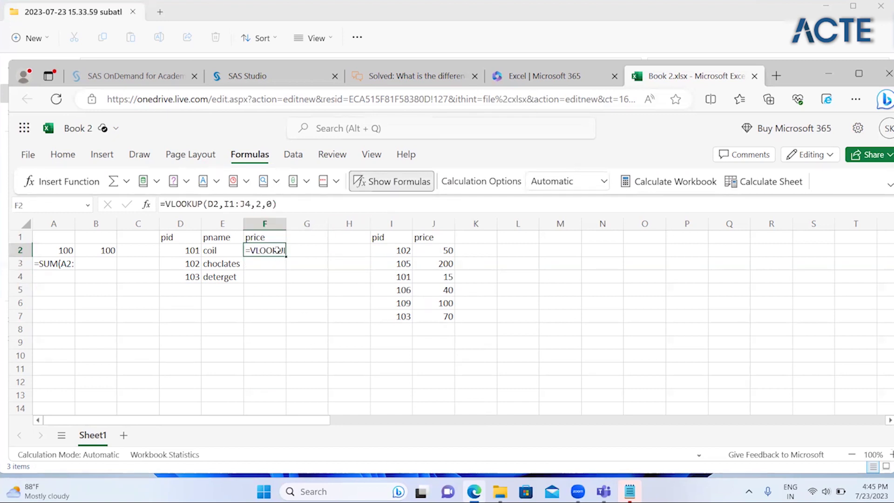
{"action": "left_click", "coordinate": [392, 181]}
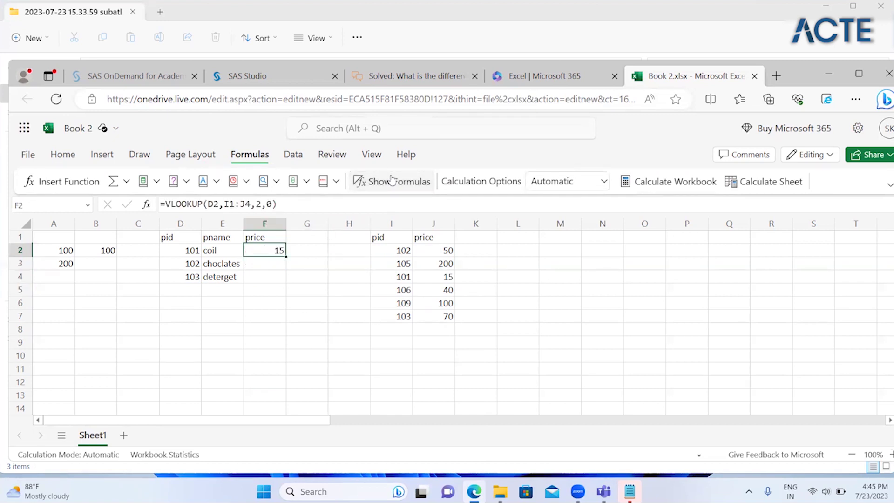
- Fill the relative-reference VLOOKUP formula from F2 down through F4 again
{"action": "left_click", "coordinate": [304, 277]}
{"action": "key", "text": "Left"}
{"action": "key", "text": "shift+Up"}
{"action": "key", "text": "shift+Up"}
{"action": "key", "text": "ctrl+d"}
- Compare the full pid and price table in I1:J7 with the lookup range used in F2's formula
{"action": "key", "text": "Right"}
{"action": "key", "text": "Right"}
{"action": "key", "text": "Right"}
{"action": "key", "text": "Up"}
{"action": "key", "text": "Up"}
{"action": "key", "text": "Up"}
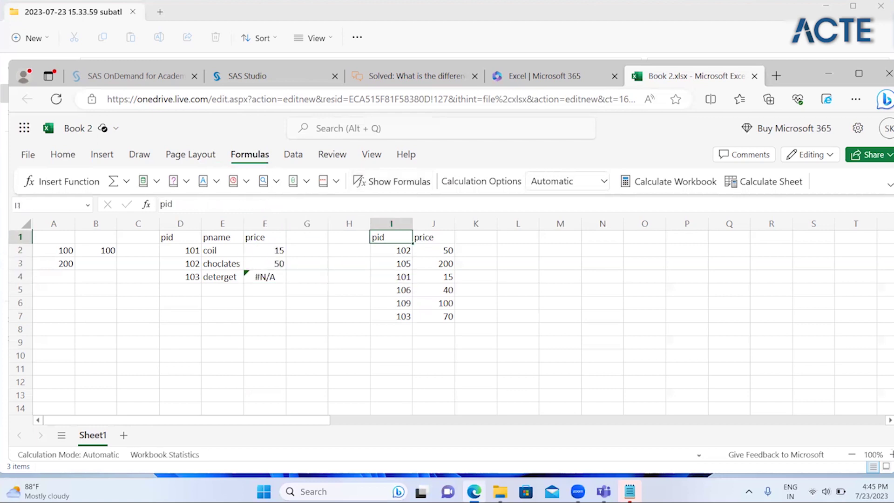
{"action": "key", "text": "ctrl+a"}
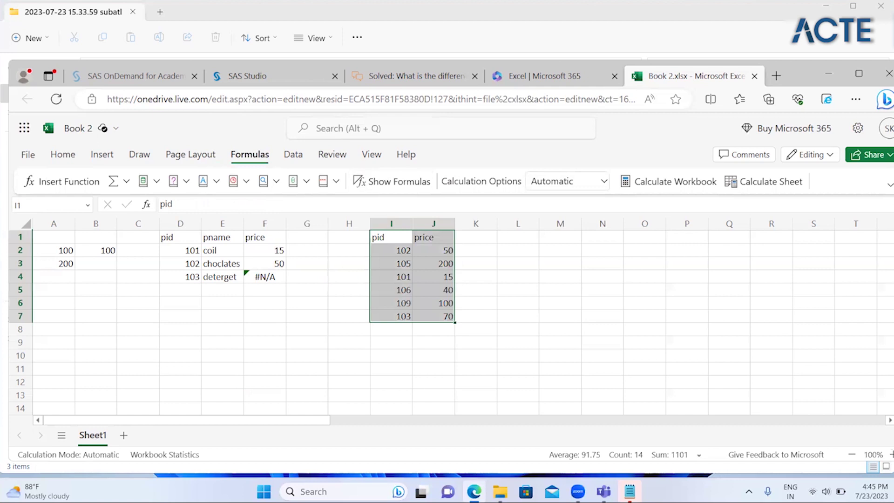
{"action": "key", "text": "Left"}
{"action": "key", "text": "Left"}
{"action": "key", "text": "Down"}
{"action": "key", "text": "Left"}
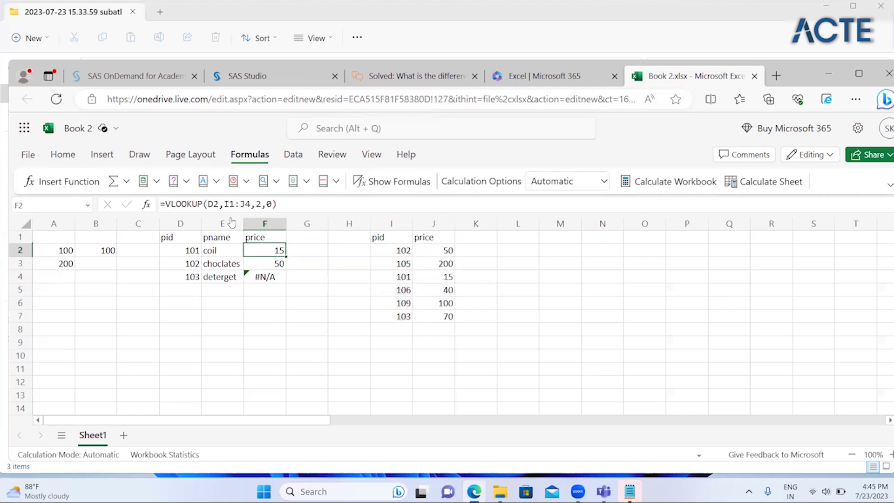
{"action": "left_click", "coordinate": [242, 204]}
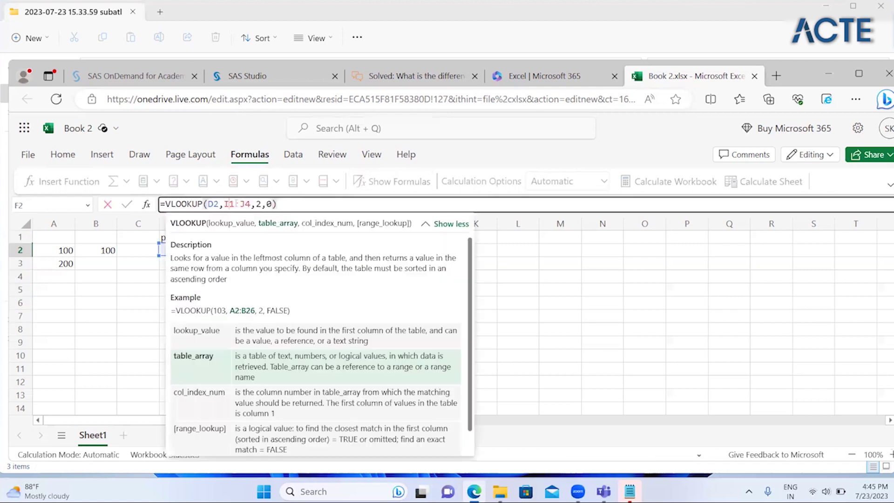
{"action": "key", "text": "Escape"}
{"action": "left_click", "coordinate": [442, 317]}
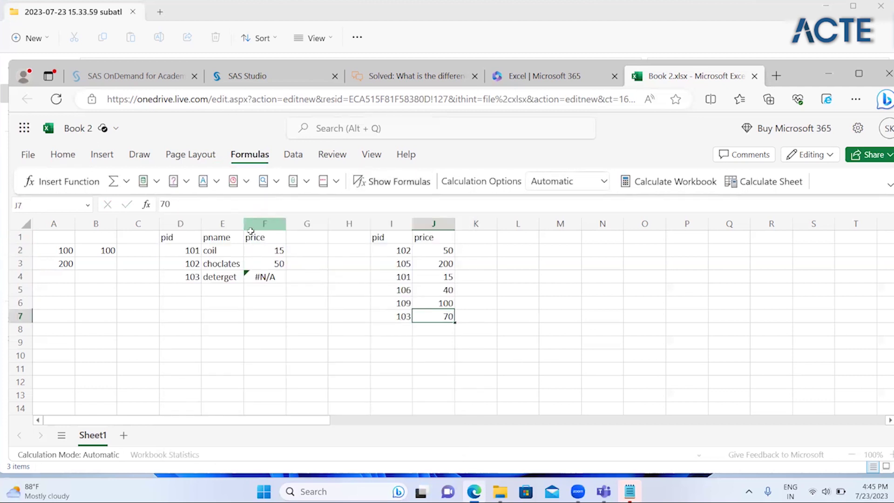
- Try to change the lookup range in F2's VLOOKUP to the absolute reference $I$1:$J$7
{"action": "left_click", "coordinate": [279, 251]}
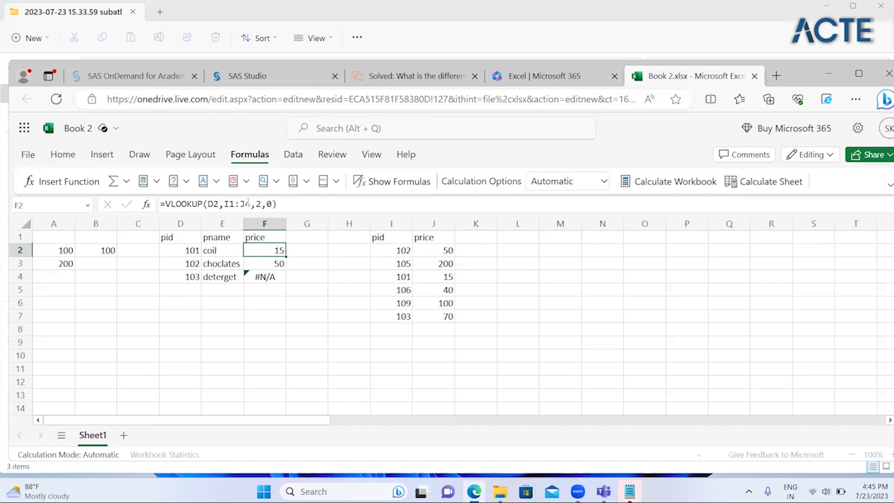
{"action": "left_click", "coordinate": [247, 204]}
{"action": "key", "text": "BackSpace"}
{"action": "type", "text": "7"}
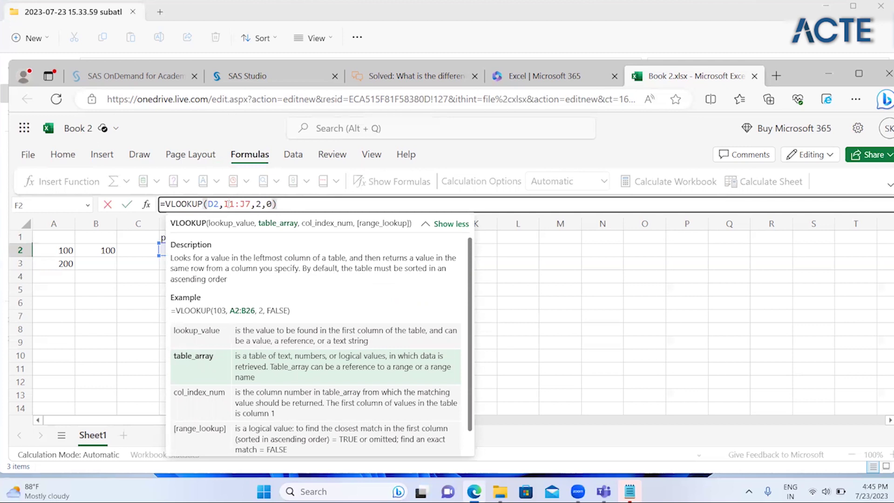
{"action": "left_click", "coordinate": [228, 204]}
{"action": "key", "text": "F4"}
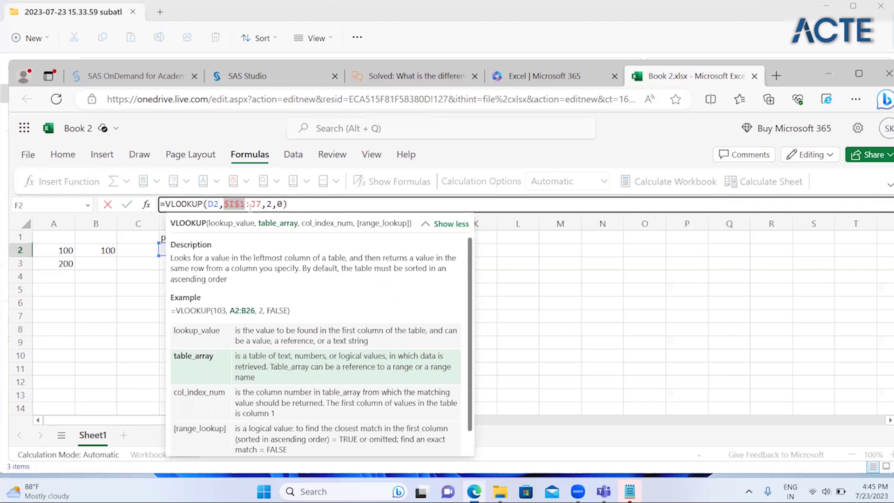
{"action": "left_click", "coordinate": [250, 206]}
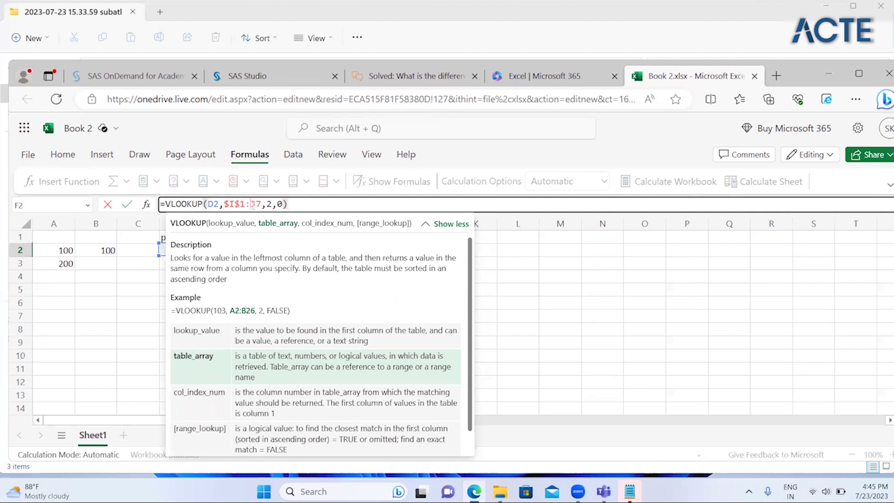
{"action": "left_click_drag", "start_coordinate": [253, 206], "coordinate": [259, 206]}
{"action": "key", "text": "F4"}
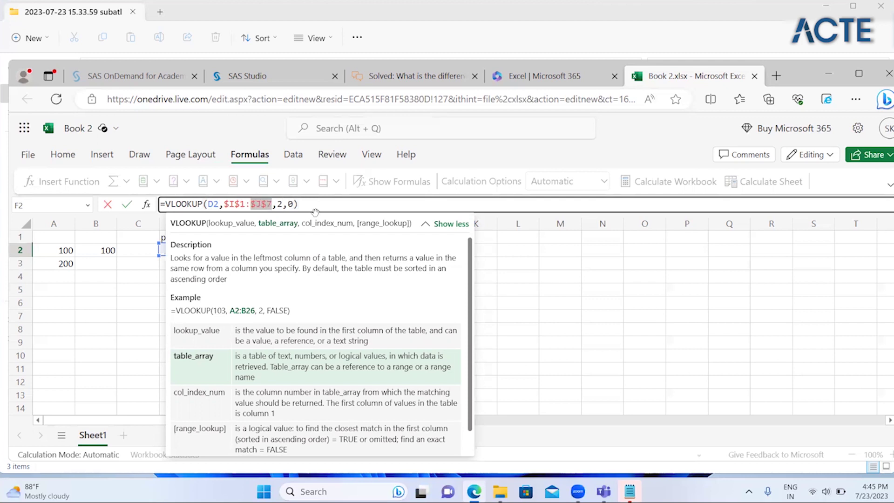
{"action": "left_click", "coordinate": [569, 240]}
{"action": "key", "text": "Escape"}
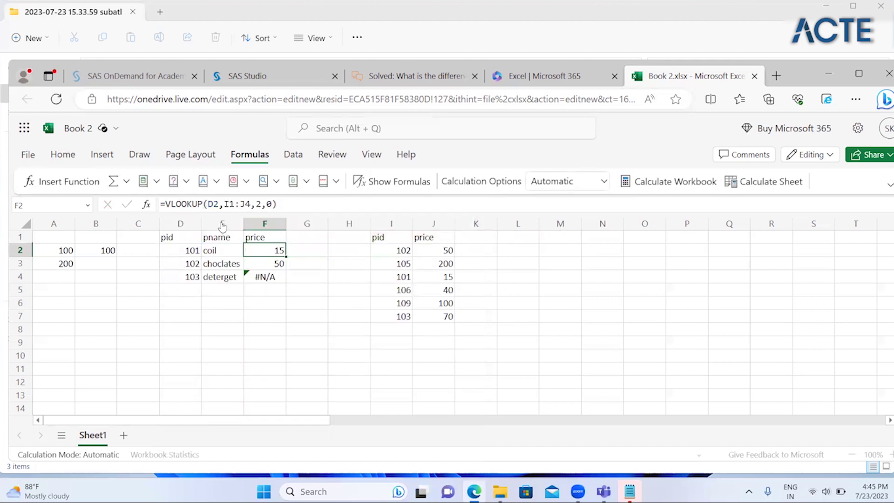
- Make the lookup range in F2's VLOOKUP absolute as $I$1:$J$4
{"action": "left_click", "coordinate": [228, 204]}
{"action": "key", "text": "F4"}
{"action": "left_click", "coordinate": [254, 205]}
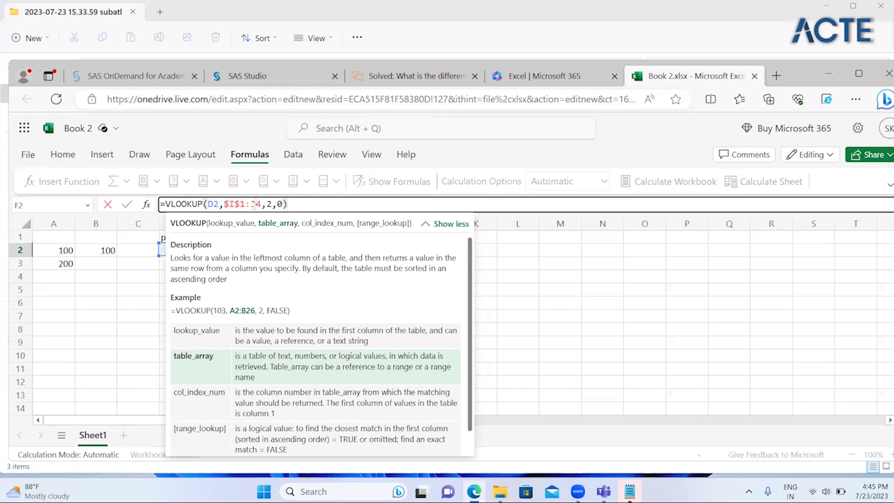
{"action": "key", "text": "F4"}
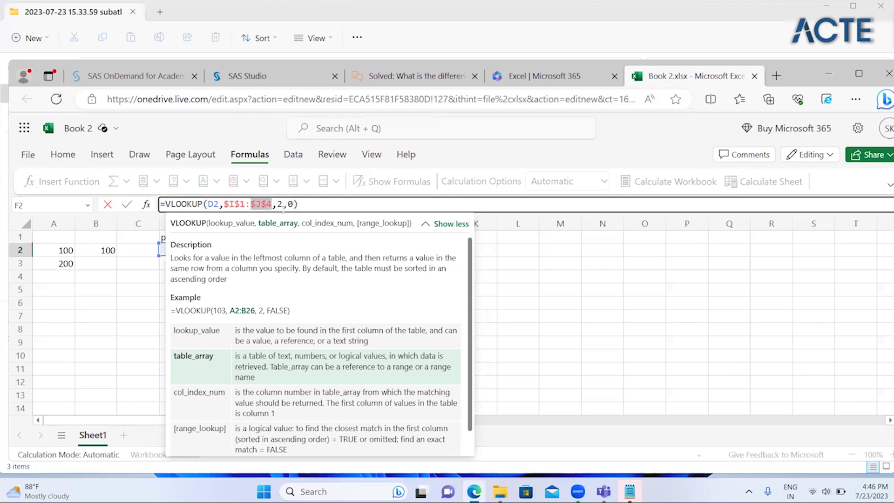
{"action": "key", "text": "Return"}
- Fill the VLOOKUP formula with the absolute range $I$1:$J$4 from F2 down through F4
{"action": "key", "text": "Down"}
{"action": "key", "text": "Down"}
{"action": "key", "text": "Up"}
{"action": "key", "text": "shift+Up"}
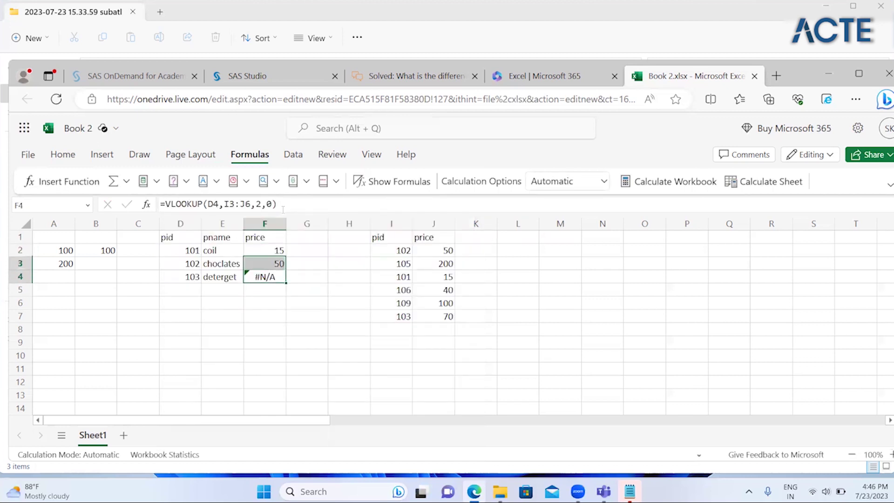
{"action": "key", "text": "shift+Up"}
{"action": "key", "text": "Down"}
{"action": "key", "text": "Up"}
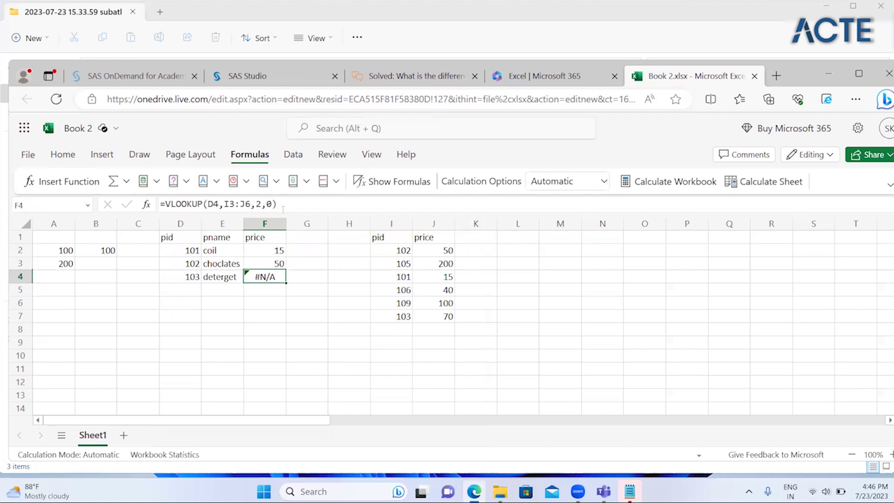
{"action": "key", "text": "shift+Up"}
{"action": "key", "text": "shift+Up"}
{"action": "key", "text": "shift+Up"}
{"action": "key", "text": "shift+Down"}
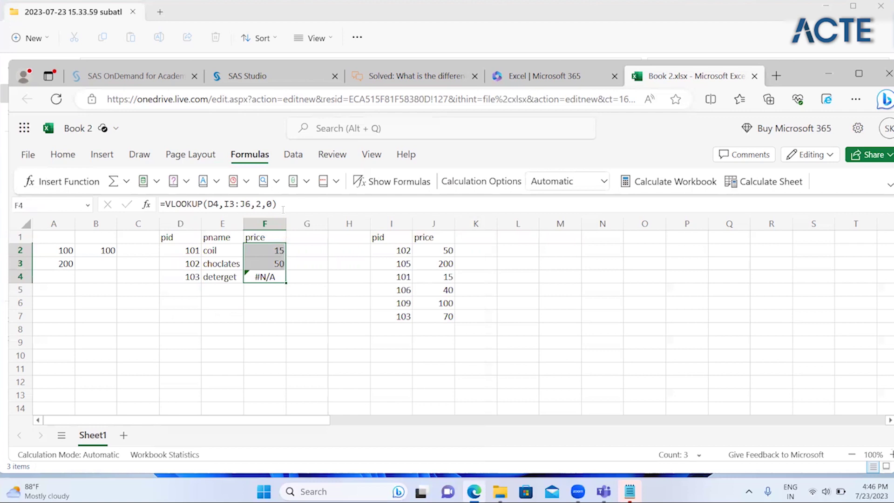
{"action": "key", "text": "ctrl+d"}
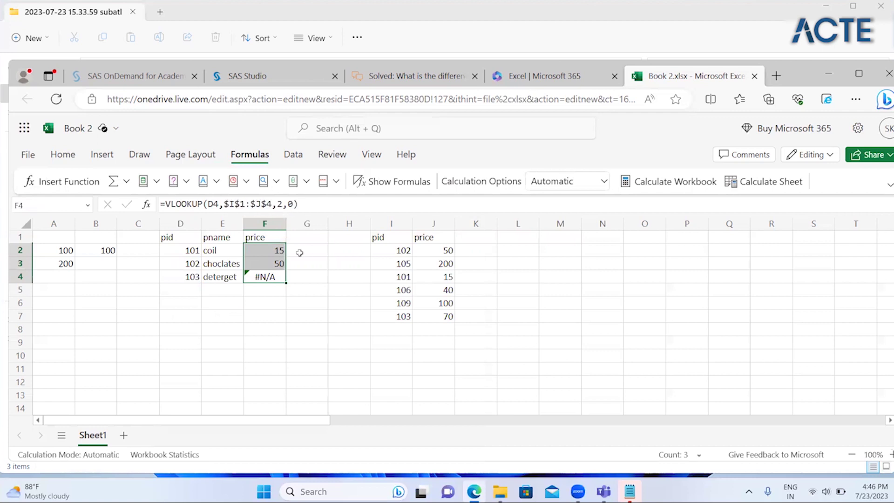
- Extend the lookup range in F2's VLOOKUP to $I$1:$J$10 and fill the formula down through F4
{"action": "left_click", "coordinate": [257, 239]}
{"action": "left_click", "coordinate": [267, 248]}
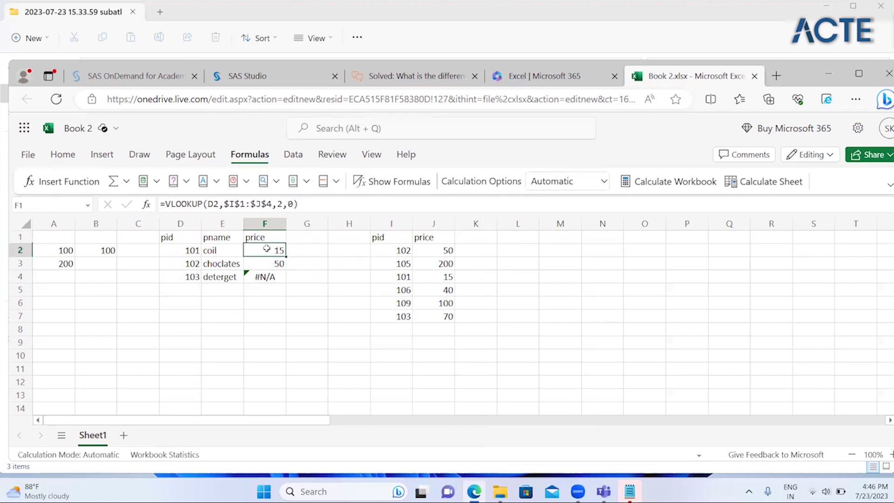
{"action": "left_click", "coordinate": [271, 203]}
{"action": "key", "text": "BackSpace"}
{"action": "type", "text": "4"}
{"action": "key", "text": "Return"}
{"action": "key", "text": "Down"}
{"action": "key", "text": "shift+Up"}
{"action": "key", "text": "shift+Up"}
{"action": "left_click", "coordinate": [271, 203]}
{"action": "key", "text": "BackSpace"}
{"action": "type", "text": "10"}
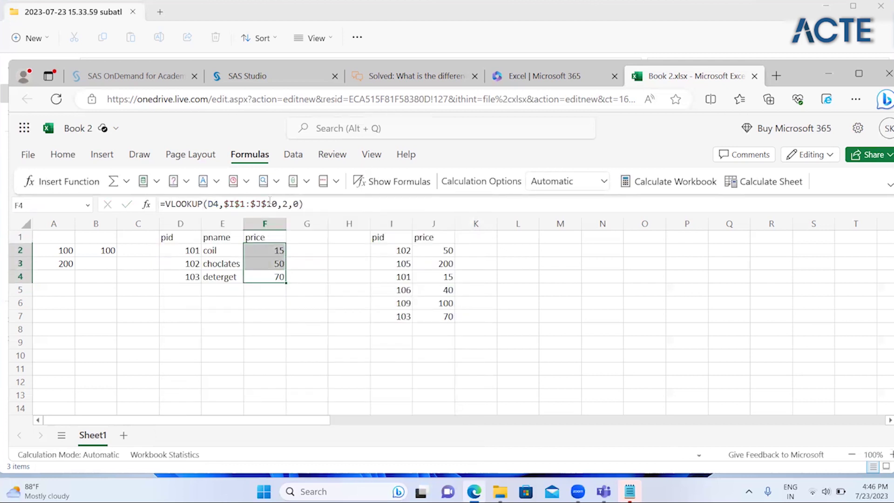
{"action": "key", "text": "Return"}
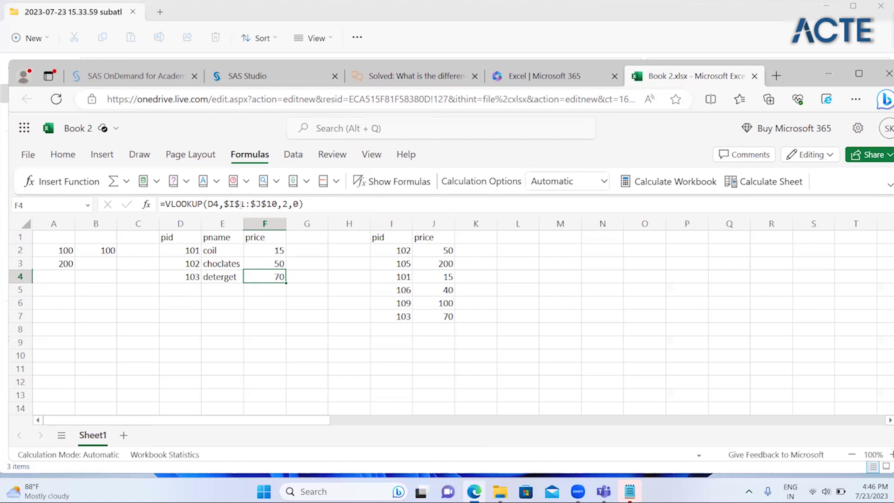
- Examine the absolute lookup range in F4's VLOOKUP formula without changing it
{"action": "double_click", "coordinate": [271, 205]}
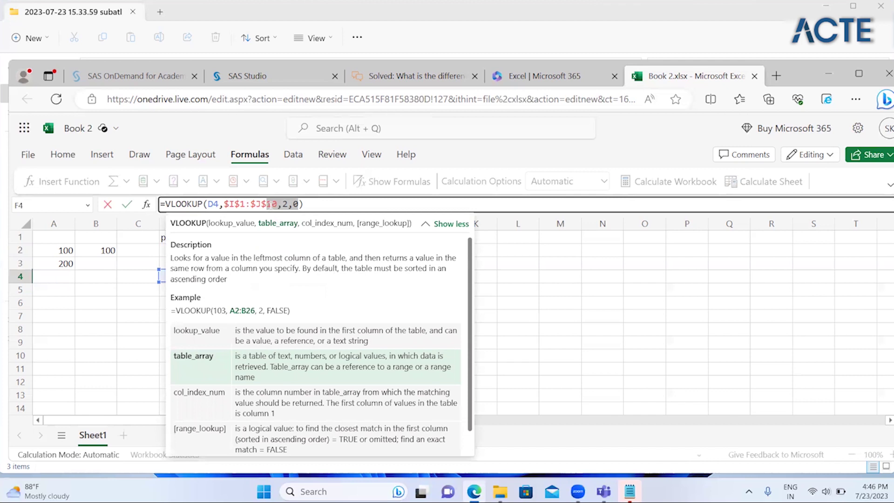
{"action": "left_click_drag", "start_coordinate": [225, 204], "coordinate": [279, 203]}
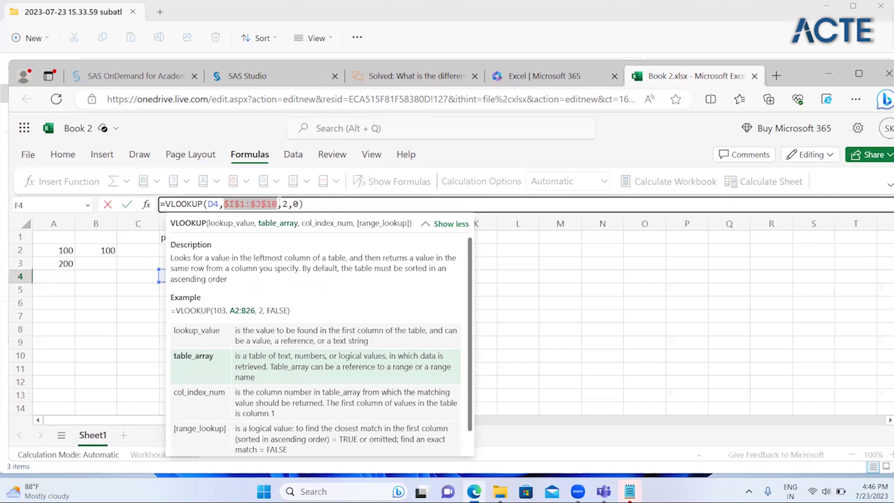
{"action": "key", "text": "Escape"}
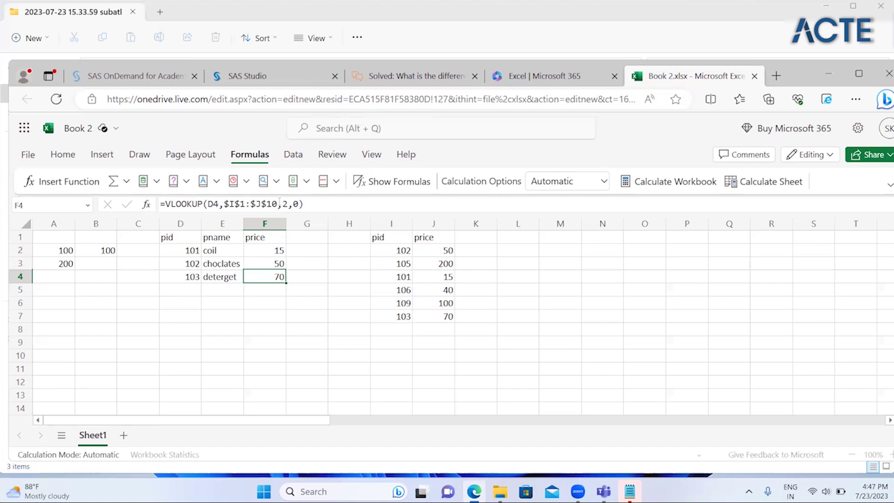
- Enter the formula =F2+100 in G2, beside the first product's price
{"action": "left_click", "coordinate": [303, 252]}
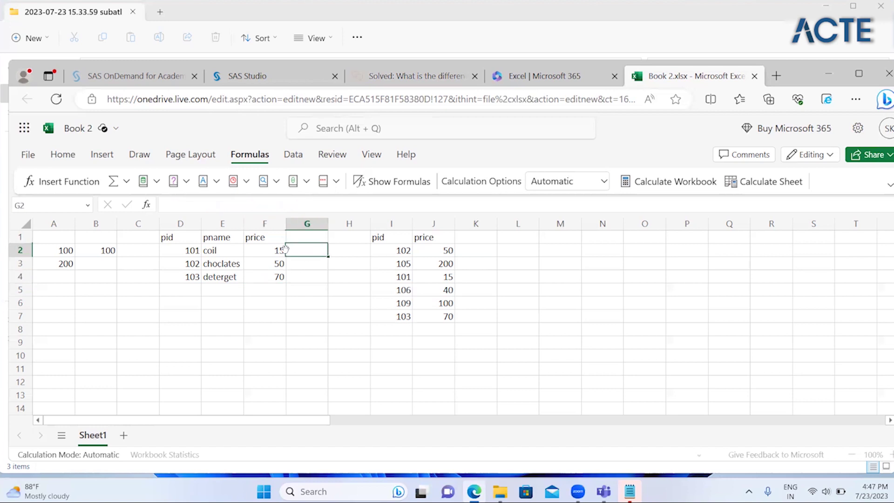
{"action": "left_click", "coordinate": [284, 250]}
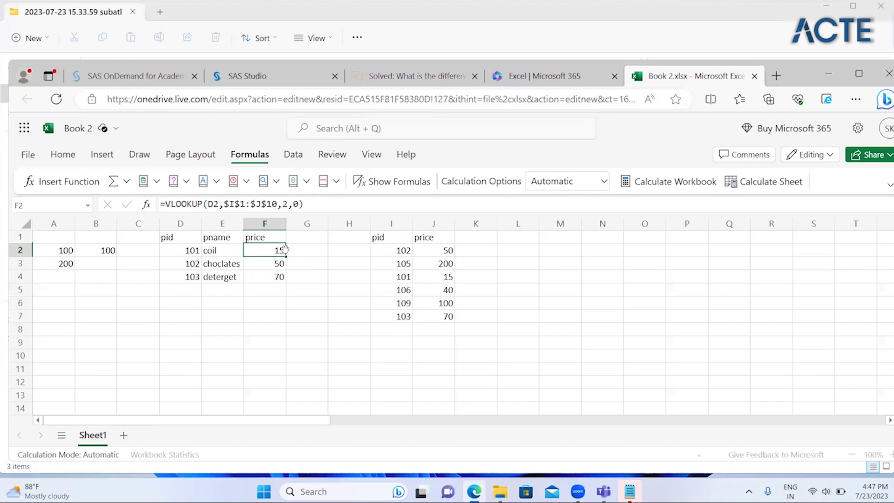
{"action": "key", "text": "Right"}
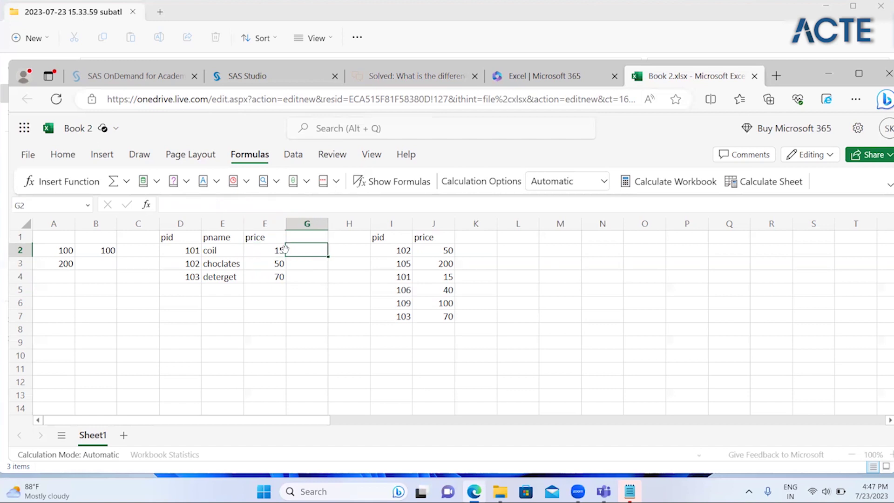
{"action": "type", "text": "="}
{"action": "left_click", "coordinate": [285, 250]}
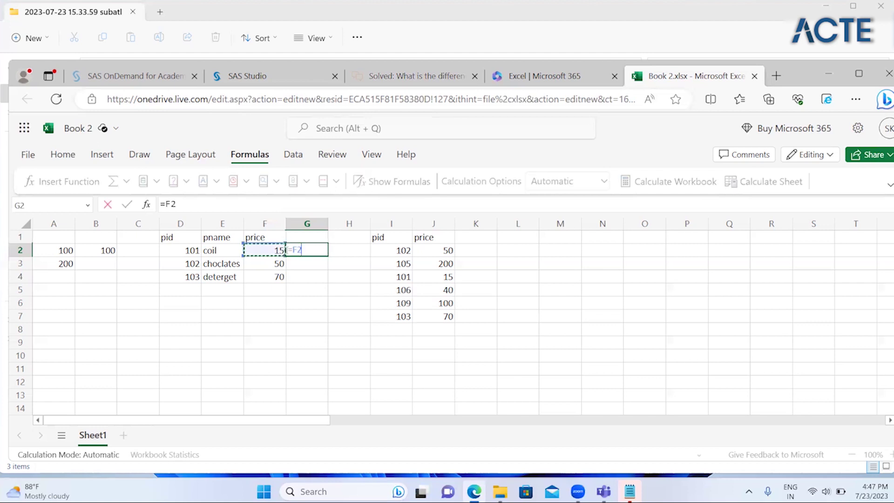
{"action": "type", "text": "+100"}
{"action": "key", "text": "Return"}
{"action": "key", "text": "Down"}
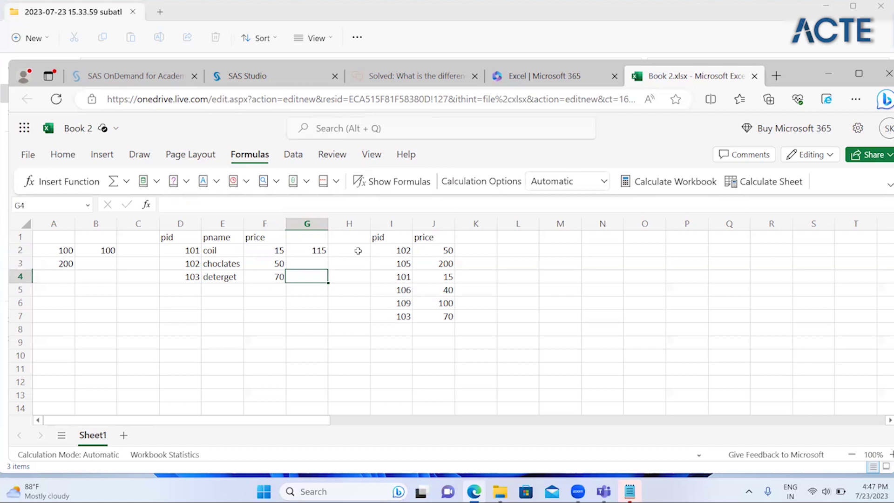
- Fill the price-plus-100 formula from G2 down through G4
{"action": "key", "text": "shift+Up"}
{"action": "key", "text": "shift+Up"}
{"action": "key", "text": "ctrl+d"}
- Review the filled addition formulas in cells G2 through G4
{"action": "key", "text": "Down"}
{"action": "key", "text": "Down"}
{"action": "key", "text": "Down"}
{"action": "key", "text": "Up"}
{"action": "key", "text": "Up"}
{"action": "key", "text": "Up"}
{"action": "key", "text": "Down"}
{"action": "key", "text": "Down"}
{"action": "key", "text": "Down"}
{"action": "key", "text": "Up"}
{"action": "key", "text": "Up"}
{"action": "key", "text": "Up"}
{"action": "key", "text": "shift+Down"}
{"action": "key", "text": "shift+Down"}
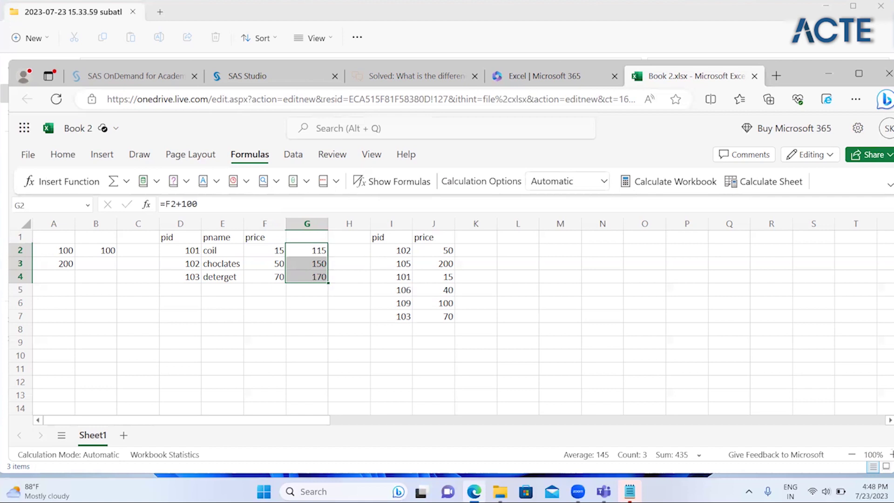
- Insert one blank column at column H, between the product table and the pid/price lookup table
{"action": "left_click", "coordinate": [384, 245]}
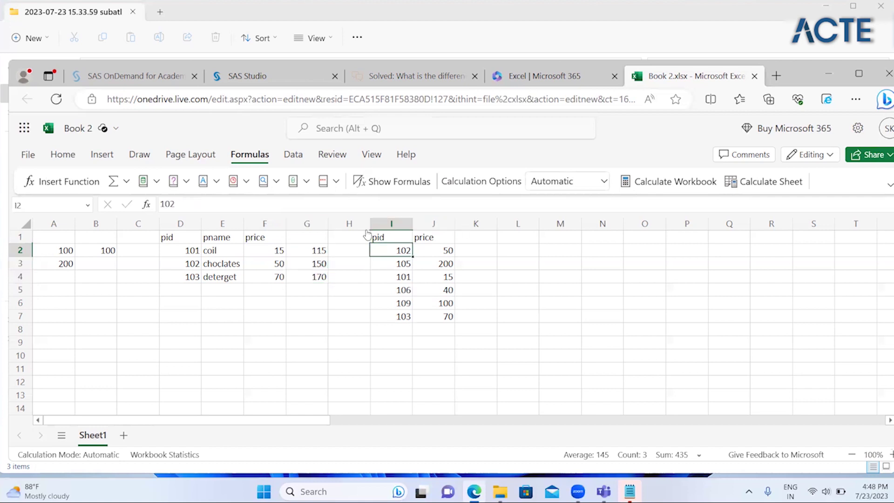
{"action": "left_click", "coordinate": [362, 227]}
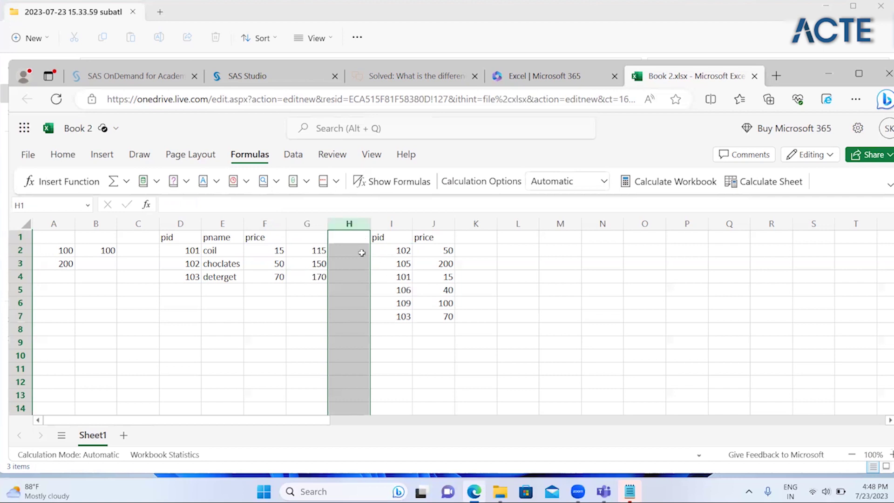
{"action": "left_click", "coordinate": [361, 252]}
{"action": "left_click", "coordinate": [355, 225]}
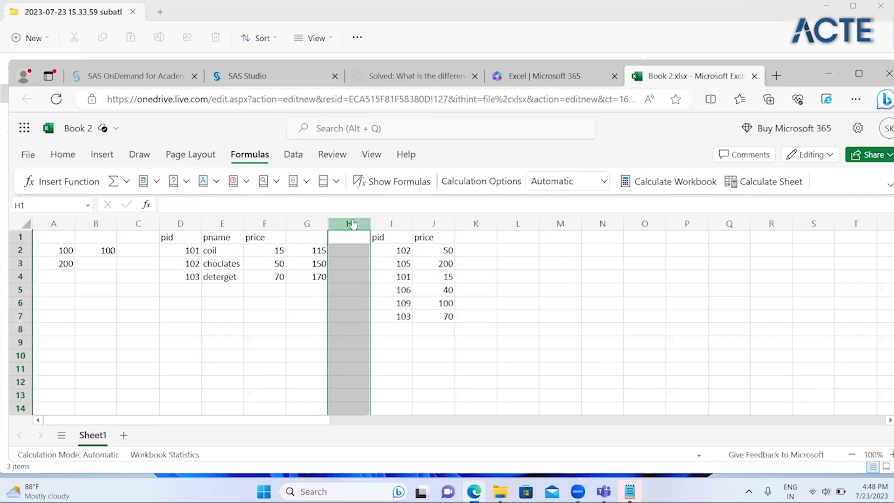
{"action": "right_click", "coordinate": [361, 247]}
{"action": "left_click", "coordinate": [359, 255]}
{"action": "left_click", "coordinate": [359, 255]}
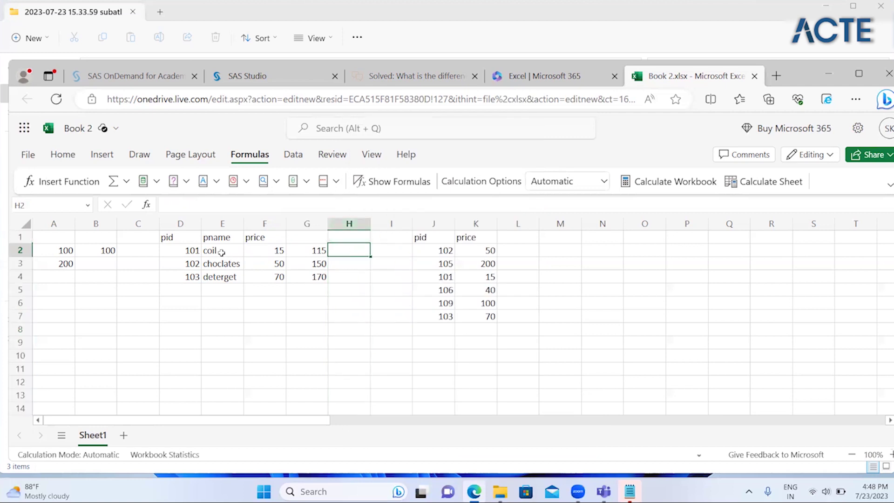
- Enter the note "vlookup" in M1, beside the lookup table
{"action": "left_click", "coordinate": [222, 252]}
{"action": "key", "text": "Right"}
{"action": "key", "text": "Right"}
{"action": "key", "text": "Right"}
{"action": "key", "text": "Right"}
{"action": "key", "text": "Right"}
{"action": "key", "text": "Right"}
{"action": "key", "text": "Right"}
{"action": "key", "text": "Right"}
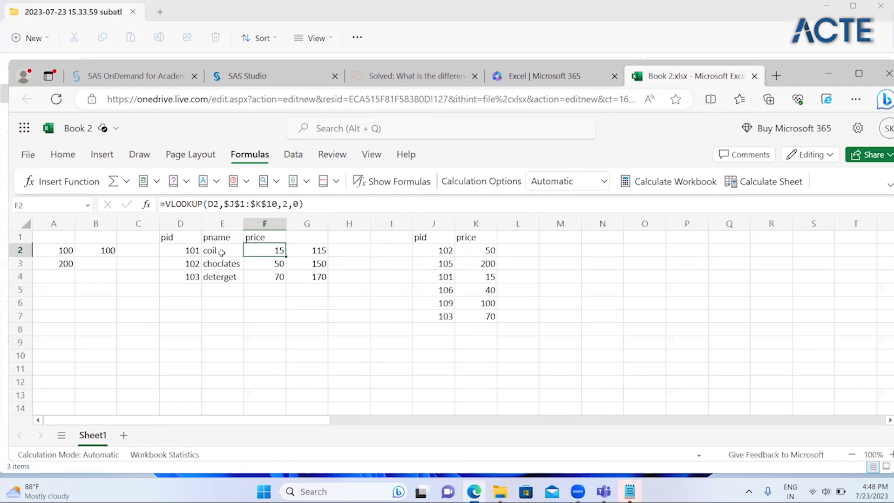
{"action": "key", "text": "Up"}
{"action": "type", "text": "vlookup"}
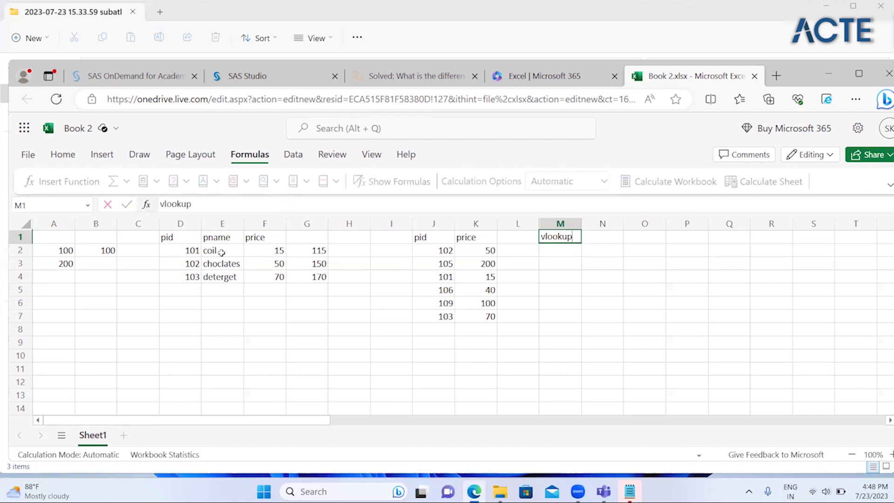
{"action": "key", "text": "Return"}
- Add the notes "absolute ref" in M2 and "relative ref" in M3
{"action": "type", "text": "absolute"}
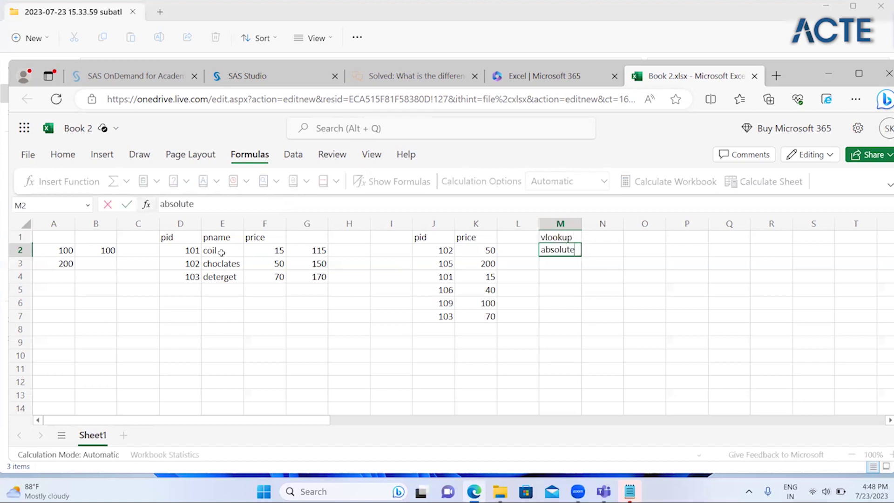
{"action": "type", "text": " ref"}
{"action": "key", "text": "Return"}
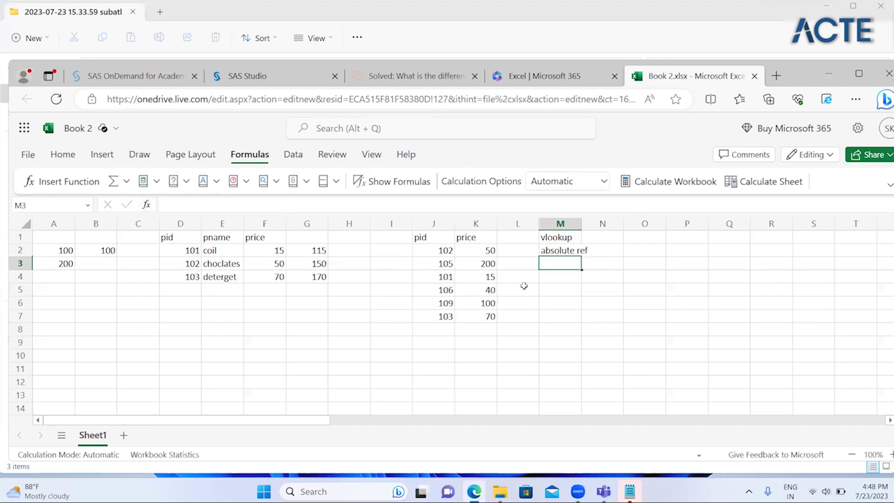
{"action": "type", "text": "relative ref"}
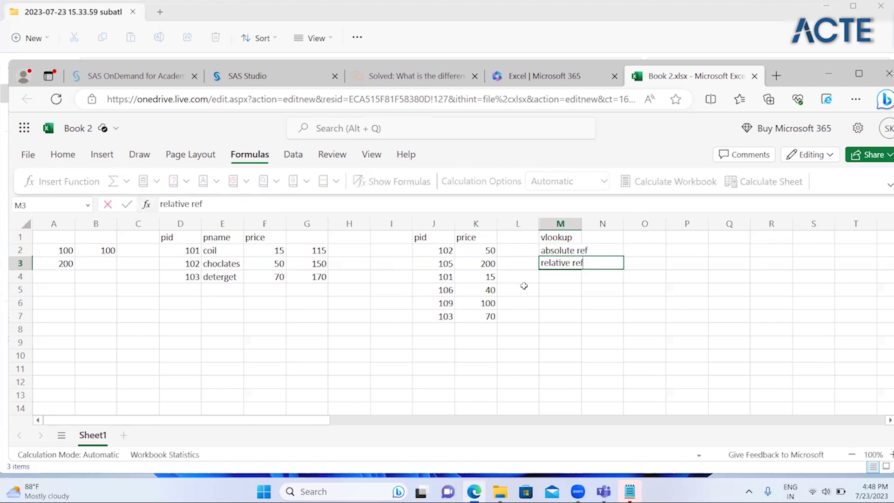
{"action": "key", "text": "Return"}
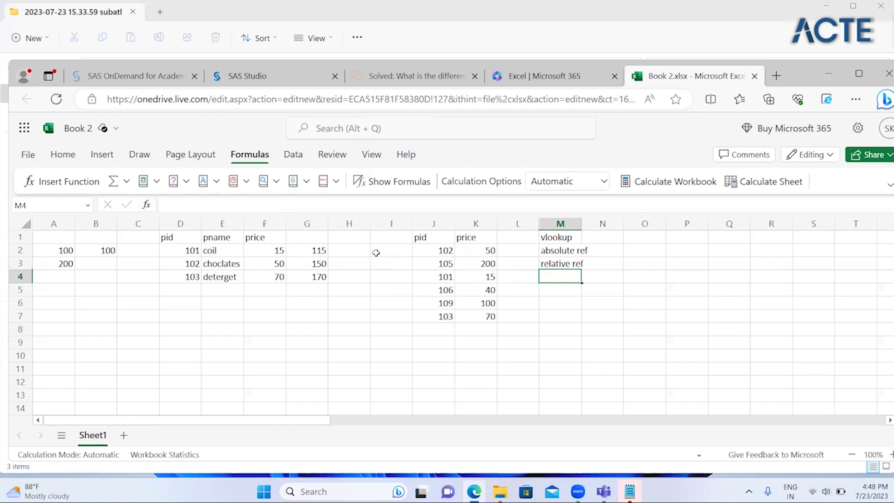
- Add the note "arithmetic" in M4, below "relative ref"
{"action": "left_click", "coordinate": [320, 249]}
{"action": "key", "text": "Right"}
{"action": "key", "text": "Right"}
{"action": "key", "text": "Right"}
{"action": "key", "text": "Right"}
{"action": "key", "text": "Right"}
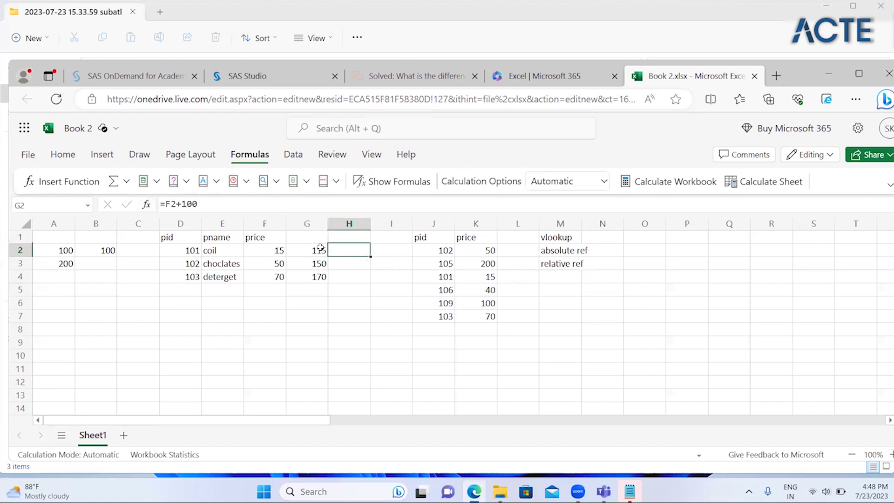
{"action": "key", "text": "Down"}
{"action": "key", "text": "Right"}
{"action": "key", "text": "Down"}
{"action": "type", "text": "arithme"}
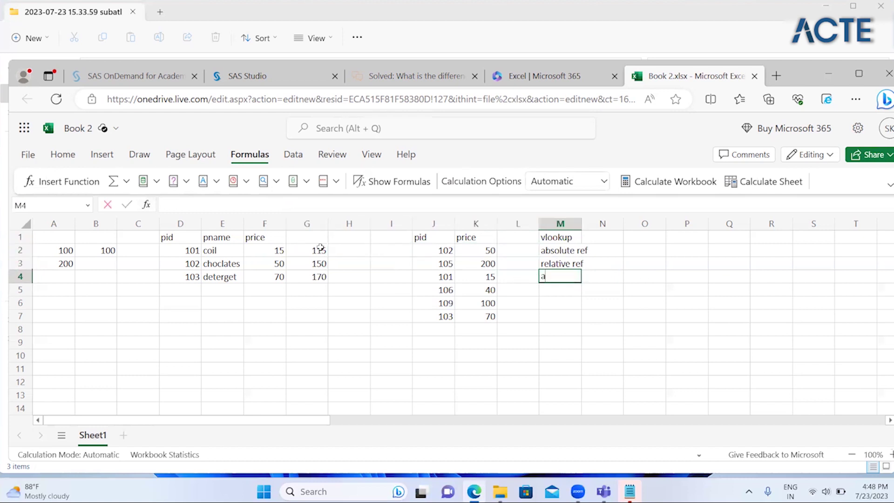
{"action": "key", "text": "BackSpace"}
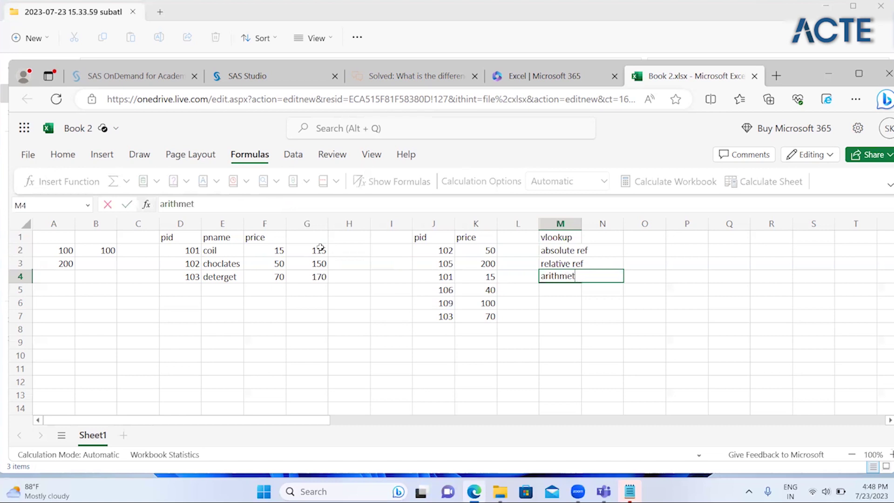
{"action": "type", "text": "ic"}
{"action": "key", "text": "Return"}
- Enter the formula =LEN(E2) in H2 to count the characters of the first product name
{"action": "key", "text": "Left"}
{"action": "key", "text": "Left"}
{"action": "key", "text": "Left"}
{"action": "key", "text": "Left"}
{"action": "key", "text": "Left"}
{"action": "key", "text": "Left"}
{"action": "key", "text": "Up"}
{"action": "key", "text": "Up"}
{"action": "key", "text": "Up"}
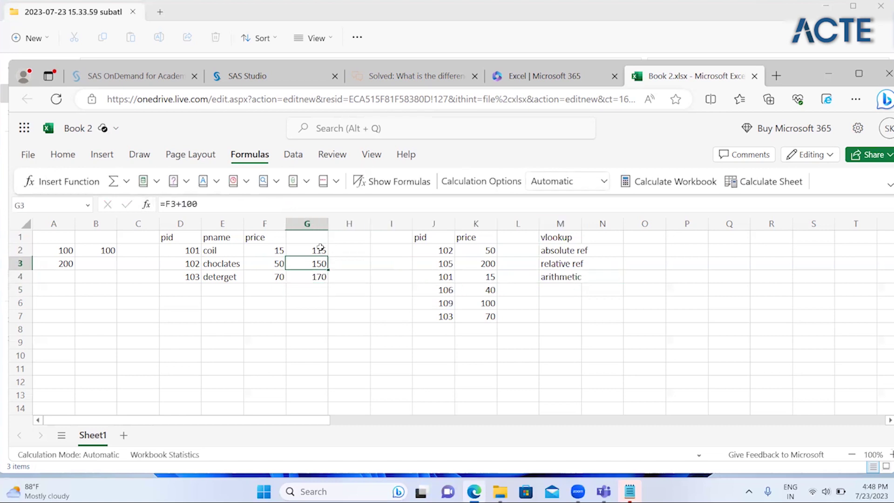
{"action": "key", "text": "Right"}
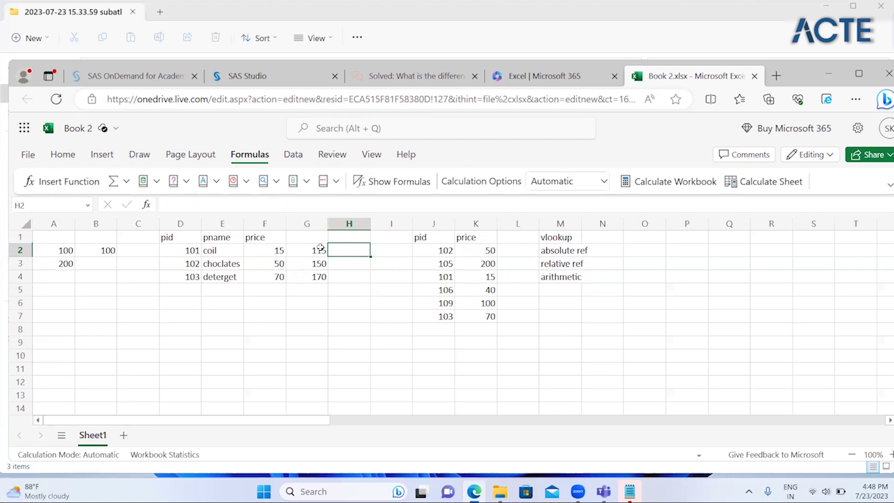
{"action": "type", "text": "=len("}
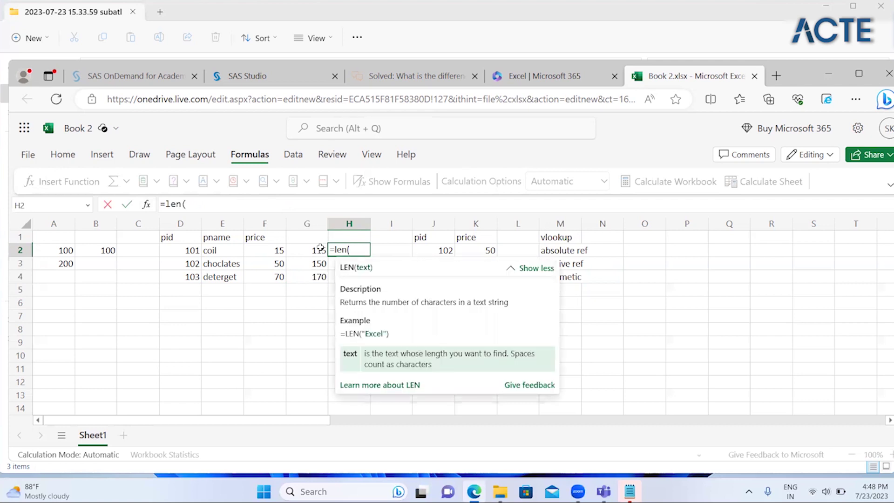
{"action": "key", "text": "Left"}
{"action": "key", "text": "Left"}
{"action": "key", "text": "Left"}
{"action": "type", "text": ")"}
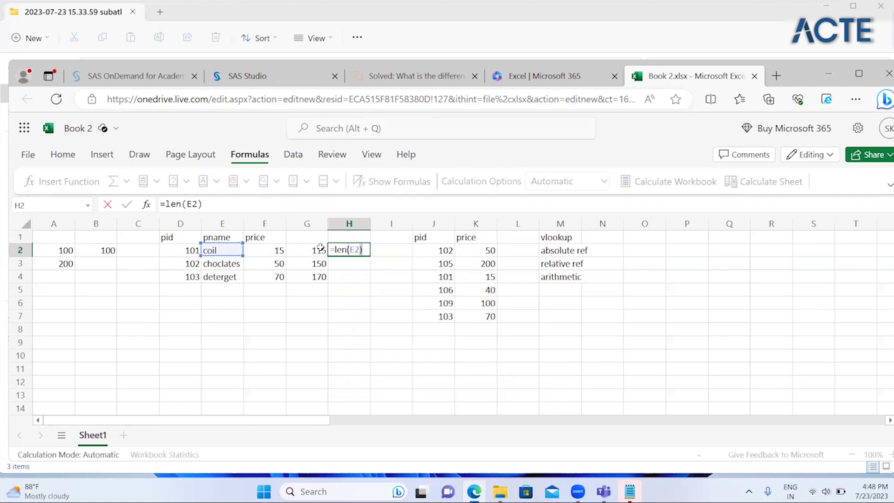
{"action": "key", "text": "Return"}
- Fill the LEN formula from H2 down through H4
{"action": "key", "text": "Down"}
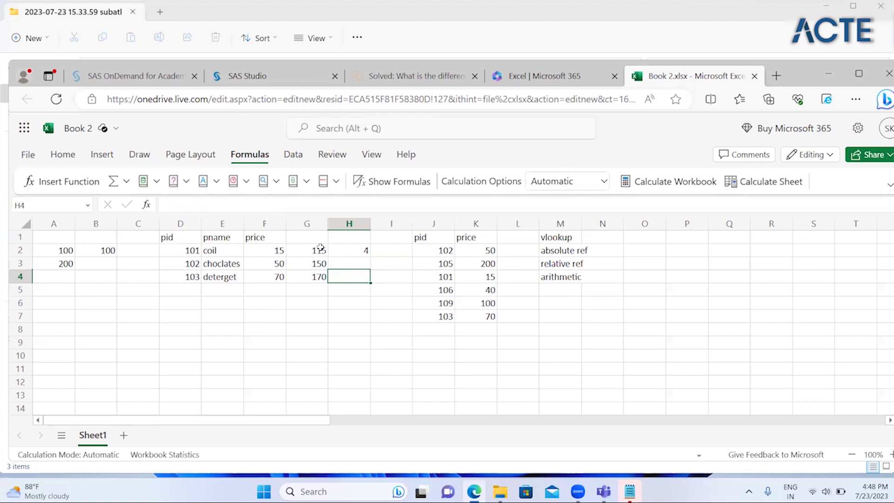
{"action": "key", "text": "shift+Up"}
{"action": "key", "text": "shift+Up"}
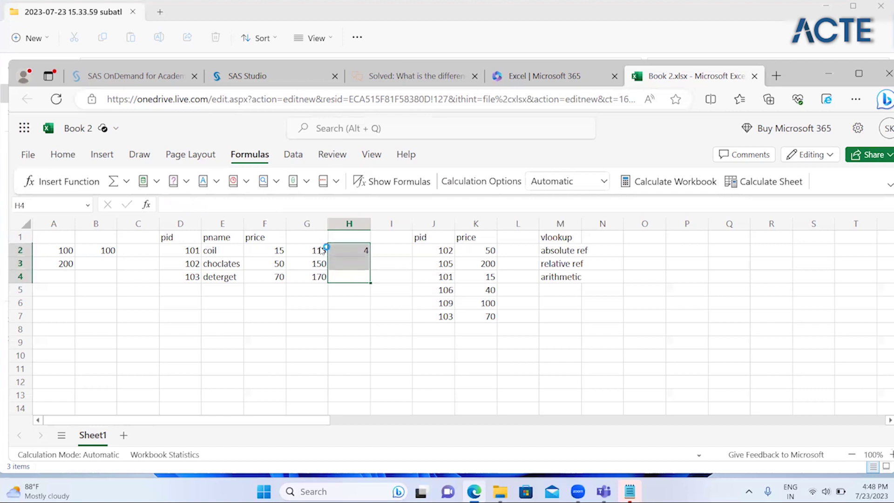
{"action": "key", "text": "ctrl+d"}
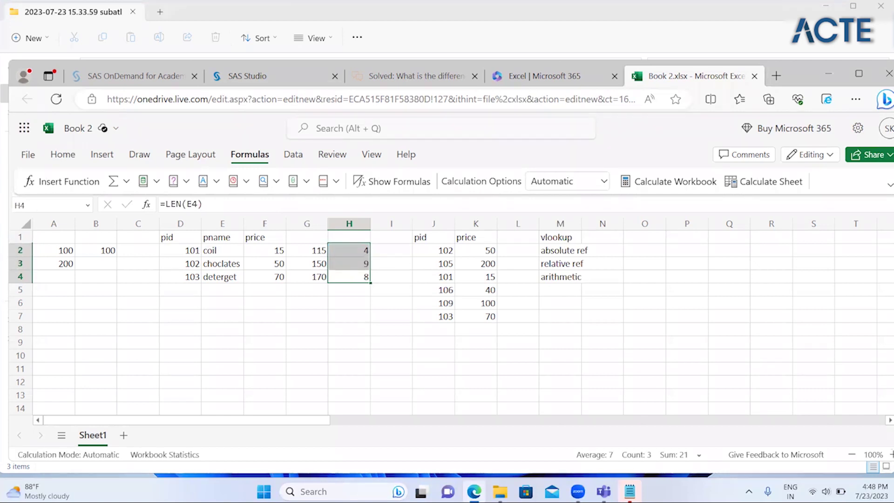
- Enter "price+100" as the column heading in G1
{"action": "left_click", "coordinate": [307, 236]}
{"action": "type", "text": "price"}
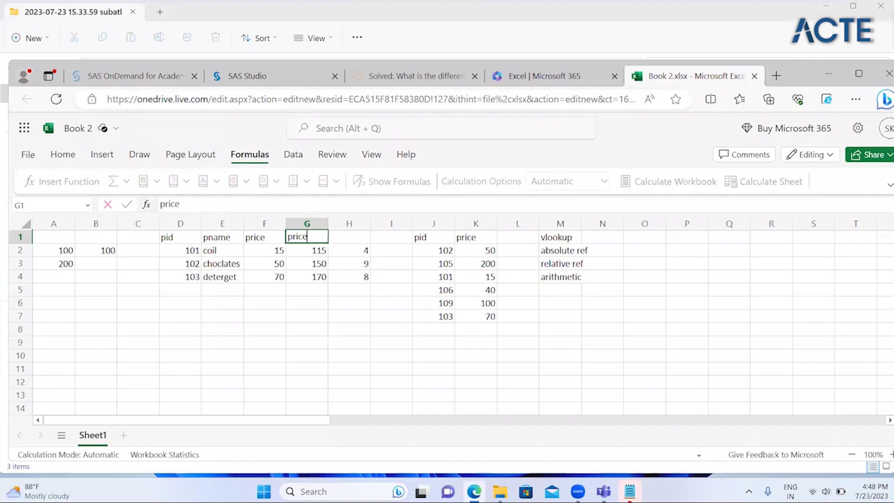
{"action": "type", "text": "+100"}
{"action": "key", "text": "Tab"}
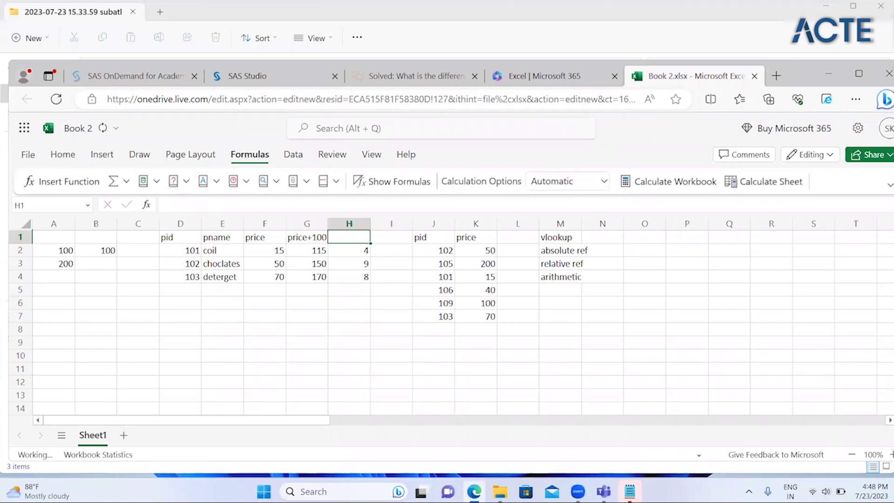
- Check the LEN formula in H2 and enter "len" as the column heading in H1
{"action": "key", "text": "Down"}
{"action": "key", "text": "F2"}
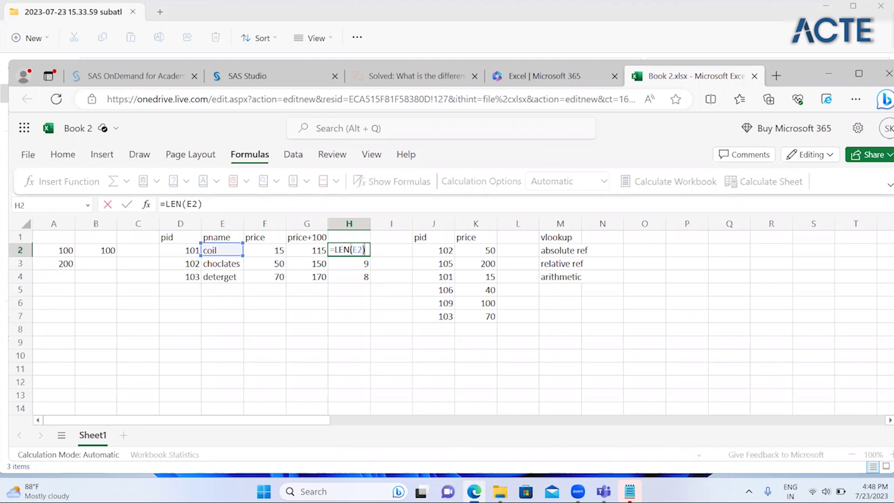
{"action": "key", "text": "shift+Return"}
{"action": "type", "text": "lengt"}
{"action": "key", "text": "BackSpace"}
{"action": "key", "text": "BackSpace"}
{"action": "key", "text": "Return"}
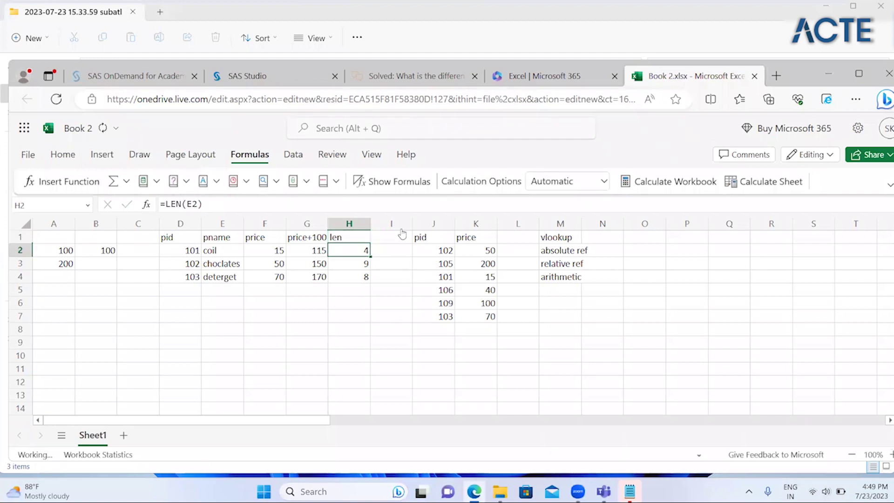
- Insert three blank columns at column I, before the pid/price lookup table, and select cell I1
{"action": "left_click", "coordinate": [391, 224]}
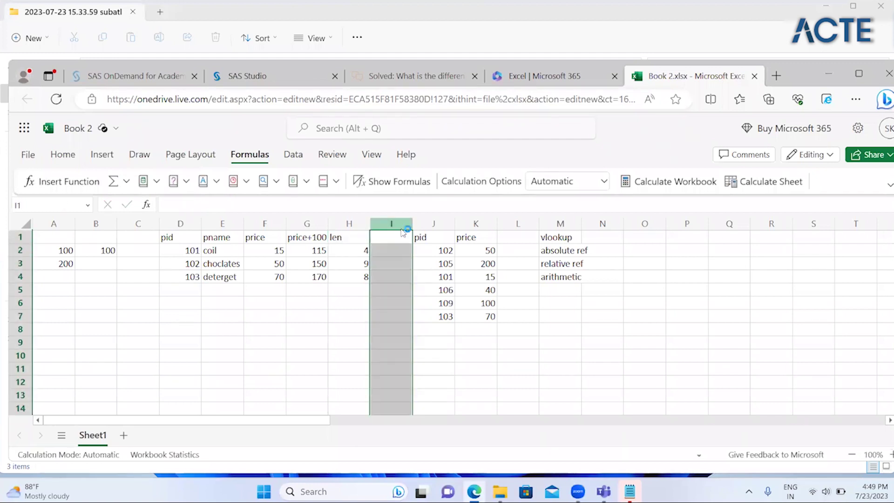
{"action": "key", "text": "ctrl+plus"}
{"action": "key", "text": "ctrl+plus"}
{"action": "key", "text": "ctrl+plus"}
{"action": "left_click", "coordinate": [395, 233]}
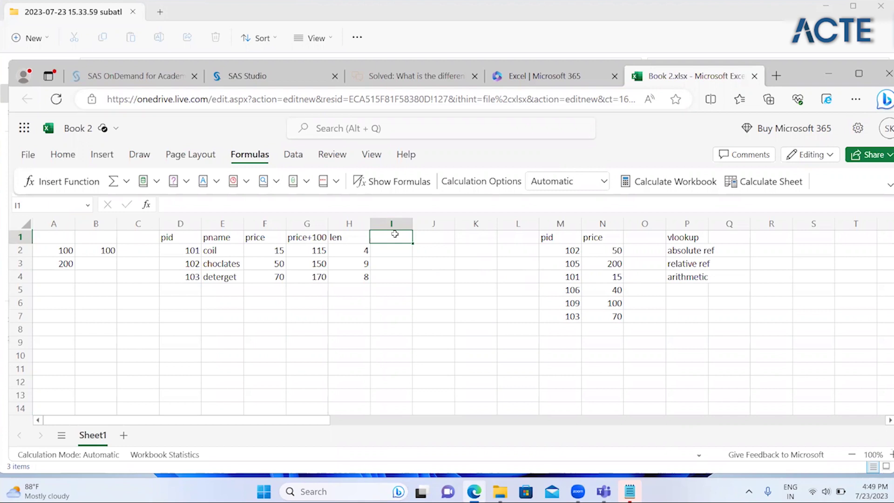
- Enter "substr" as the column heading in I1
{"action": "type", "text": "s"}
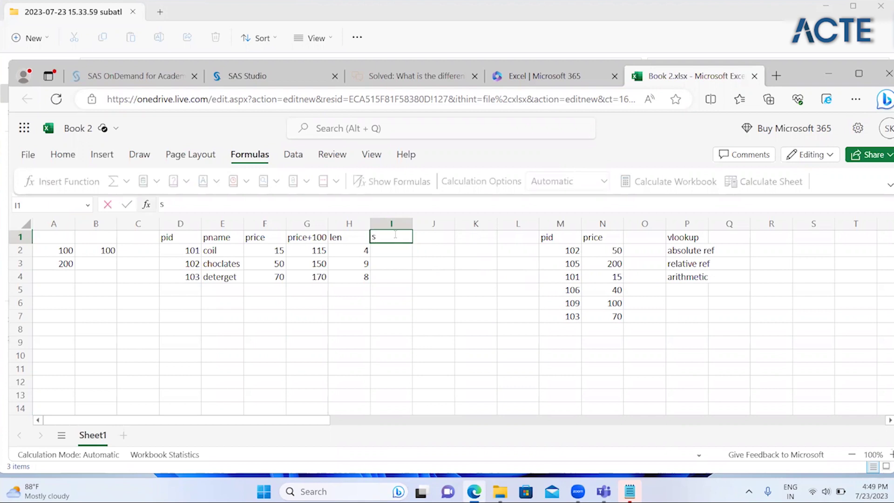
{"action": "type", "text": "ubstr"}
{"action": "key", "text": "Return"}
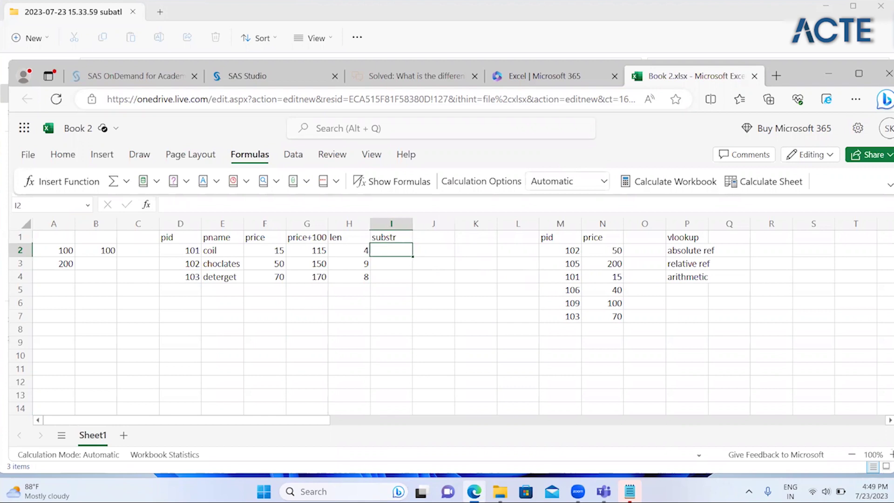
- Enter a MID formula in I2 that extracts 3 characters of the product name in E2, starting at position 1
{"action": "type", "text": "=mid"}
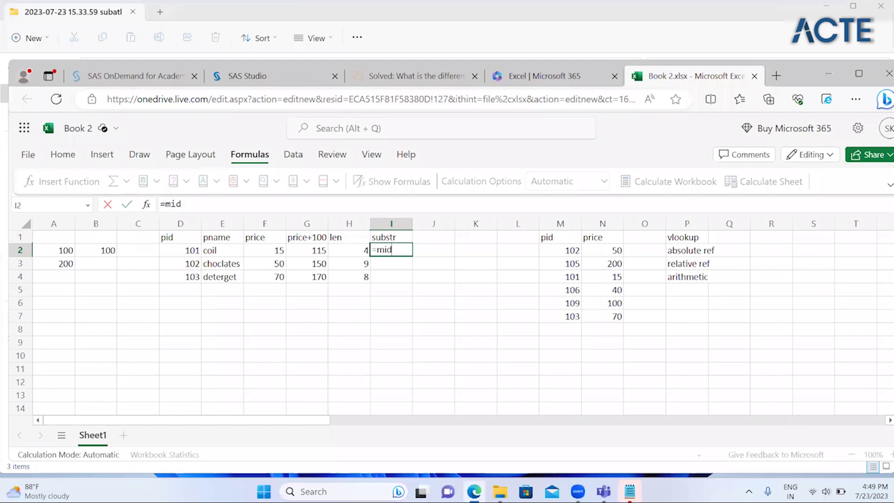
{"action": "type", "text": "("}
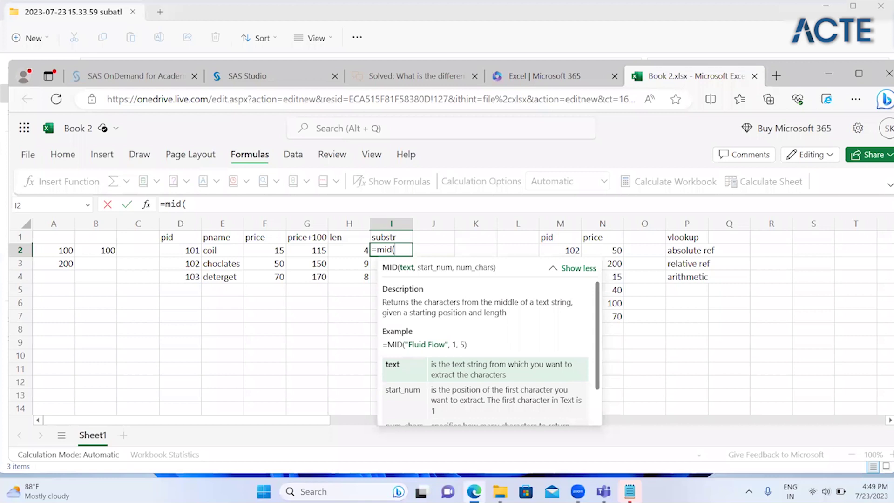
{"action": "left_click", "coordinate": [229, 252]}
{"action": "type", "text": ","}
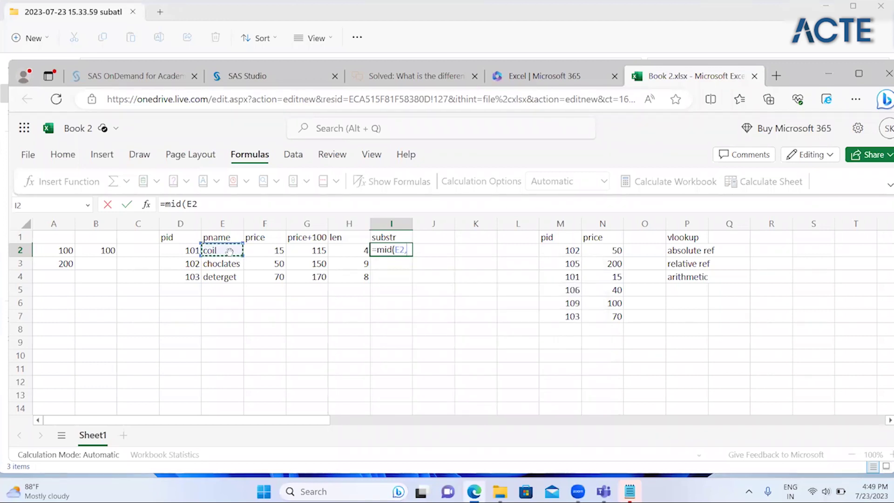
{"action": "type", "text": "1,3"}
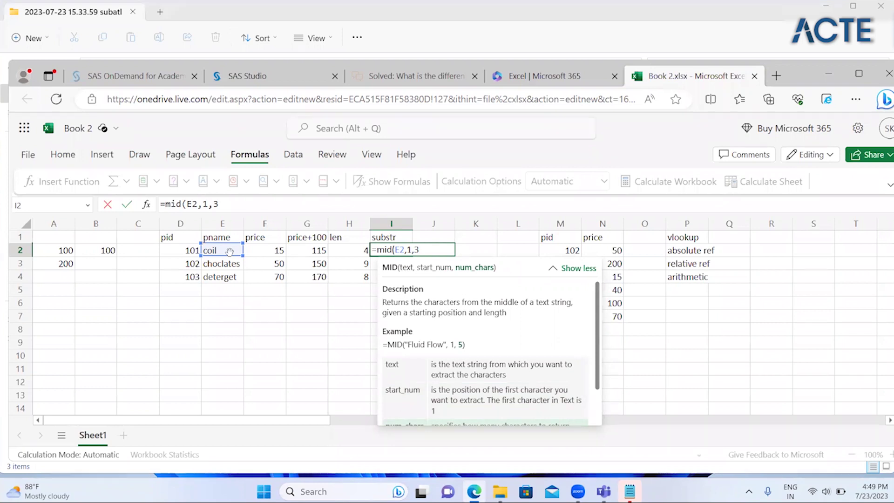
{"action": "key", "text": "Return"}
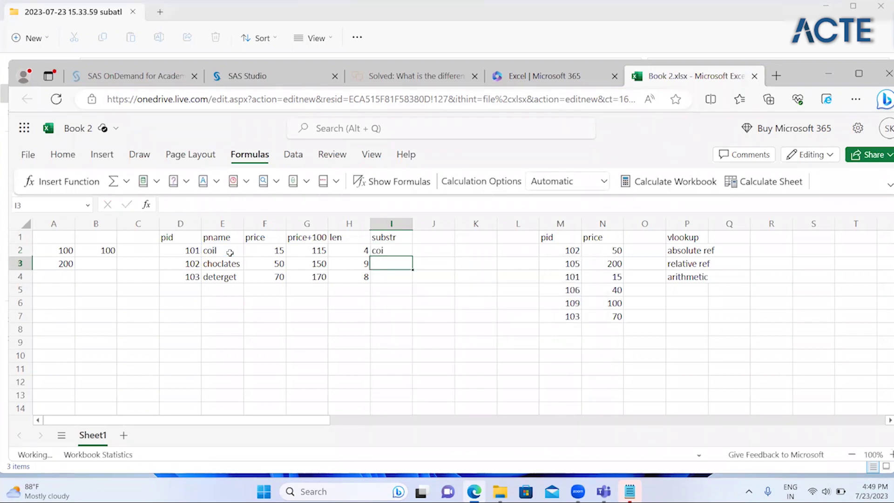
- Fill the MID formula from I2 down through I4
{"action": "key", "text": "shift+Down"}
{"action": "key", "text": "shift+Up"}
{"action": "key", "text": "ctrl+d"}
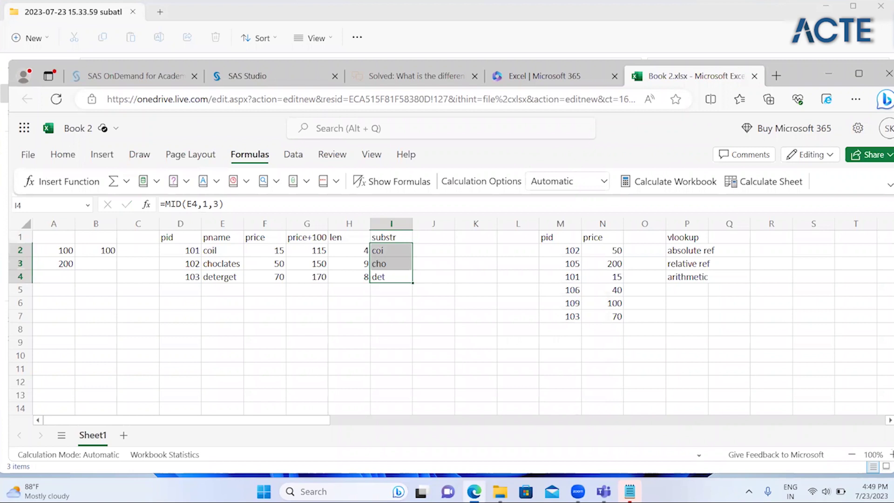
{"action": "key", "text": "Right"}
{"action": "key", "text": "Right"}
{"action": "key", "text": "Right"}
{"action": "key", "text": "Right"}
{"action": "key", "text": "Right"}
{"action": "key", "text": "Right"}
{"action": "key", "text": "Right"}
{"action": "key", "text": "Down"}
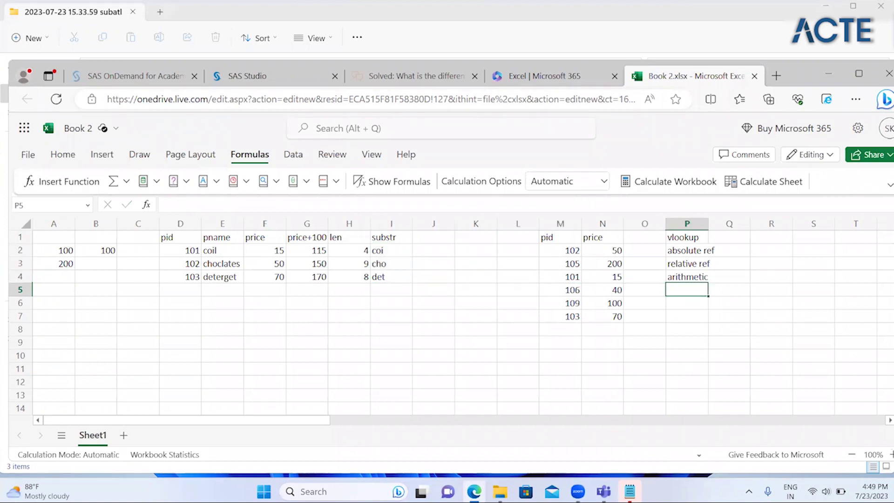
{"action": "key", "text": "Left"}
{"action": "key", "text": "Left"}
{"action": "key", "text": "Left"}
{"action": "key", "text": "Left"}
{"action": "key", "text": "Left"}
{"action": "key", "text": "Left"}
{"action": "key", "text": "Left"}
{"action": "key", "text": "Left"}
{"action": "key", "text": "Right"}
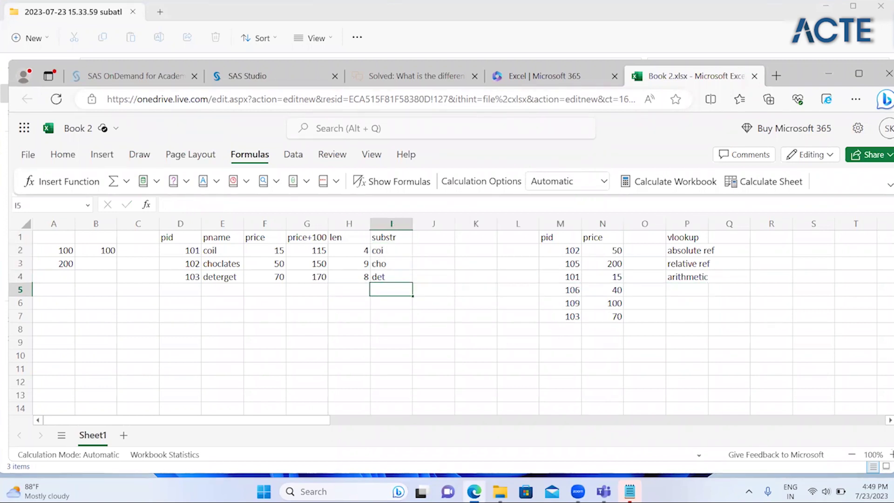
- Enter the formula =RIGHT(E2,2) in J2 to extract the last two characters of the product name
{"action": "key", "text": "Right"}
{"action": "key", "text": "Up"}
{"action": "key", "text": "Up"}
{"action": "key", "text": "Up"}
{"action": "key", "text": "Up"}
{"action": "key", "text": "Down"}
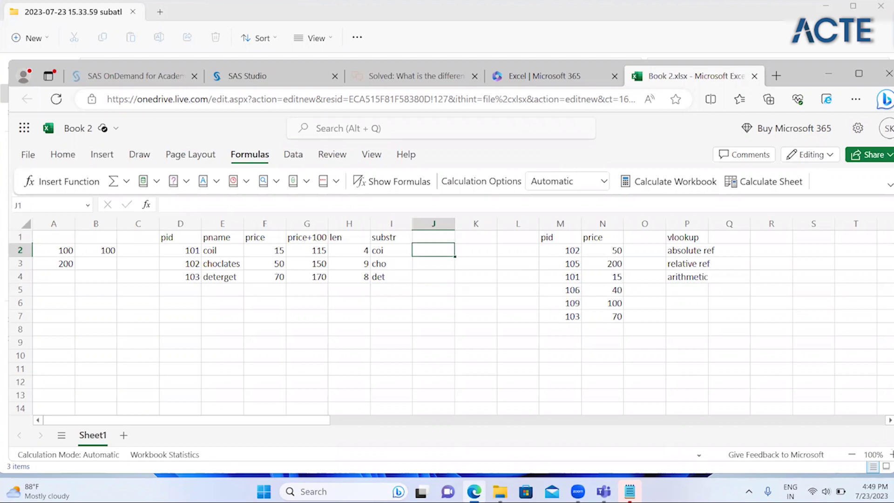
{"action": "type", "text": "=right("}
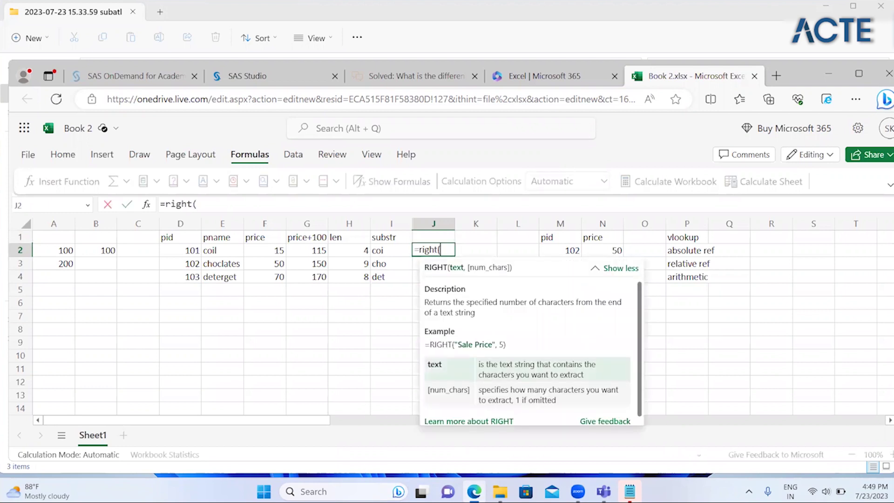
{"action": "key", "text": "Left"}
{"action": "left_click", "coordinate": [228, 251]}
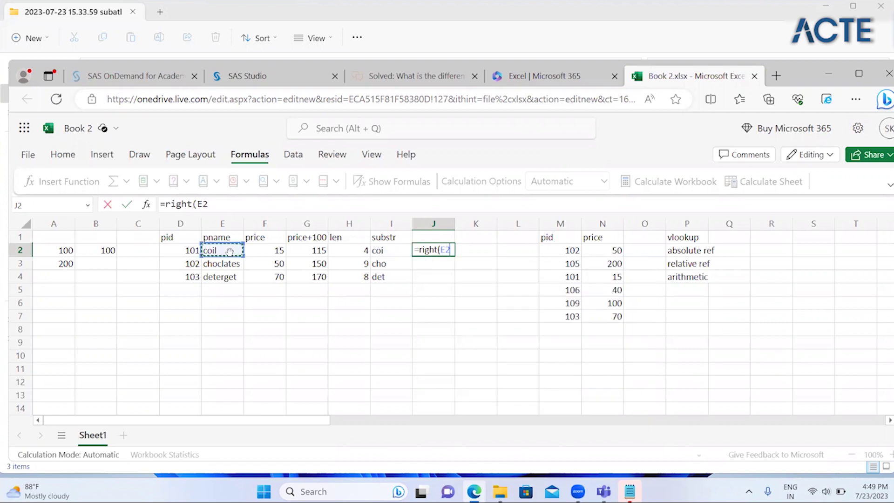
{"action": "type", "text": ",2)"}
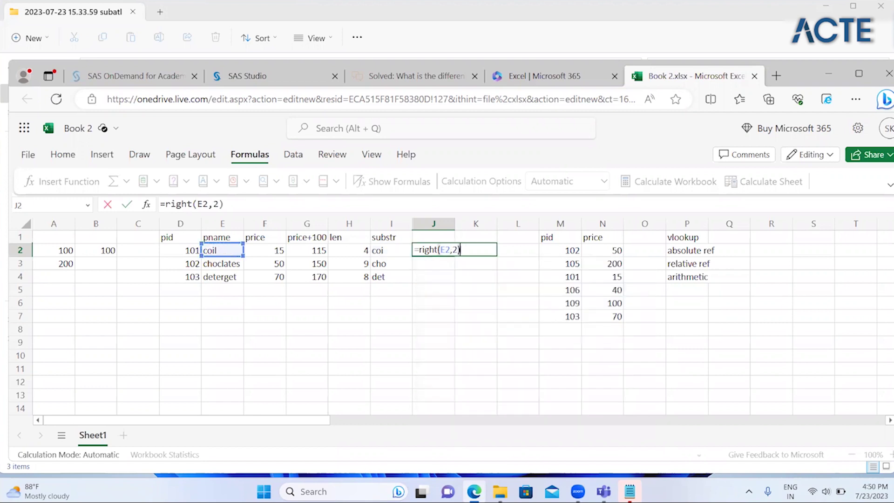
{"action": "key", "text": "Return"}
- Fill the RIGHT formula from J2 down through J4
{"action": "key", "text": "Up"}
{"action": "key", "text": "shift+Down"}
{"action": "key", "text": "shift+Down"}
{"action": "key", "text": "ctrl+d"}
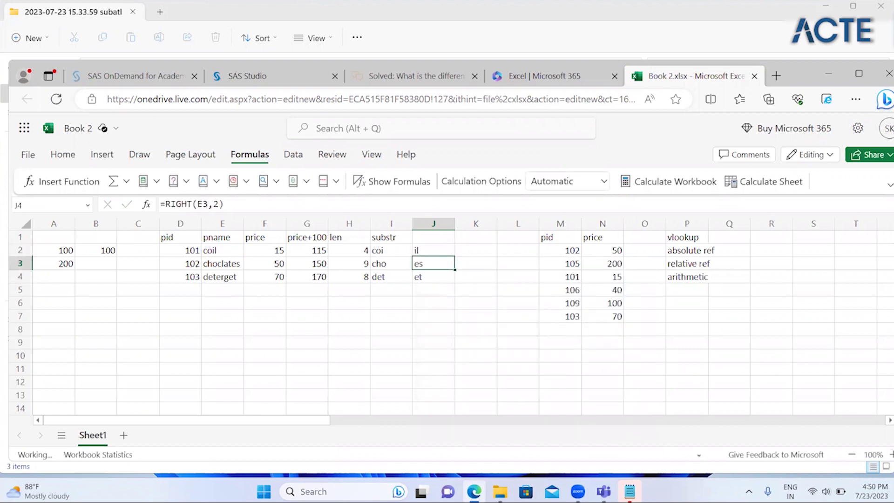
- Enter the column headings "right function" in J1 and "concat" in K1
{"action": "key", "text": "Up"}
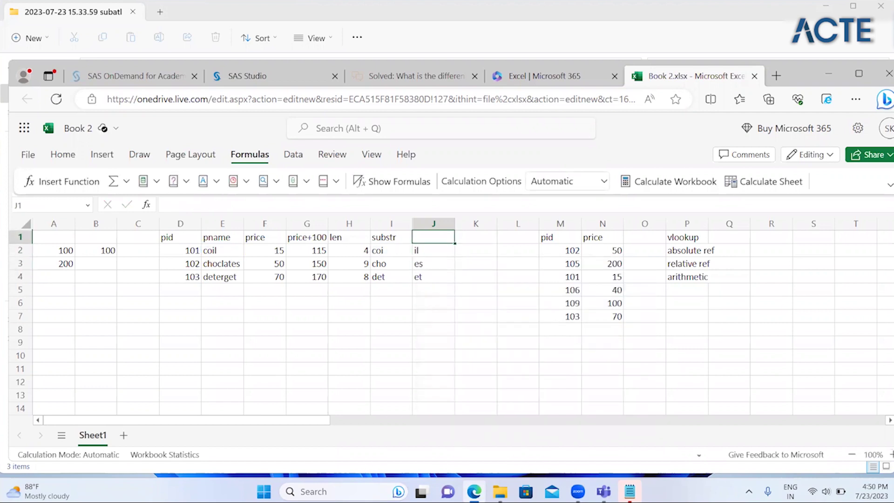
{"action": "left_click", "coordinate": [364, 253]}
{"action": "left_click", "coordinate": [402, 251]}
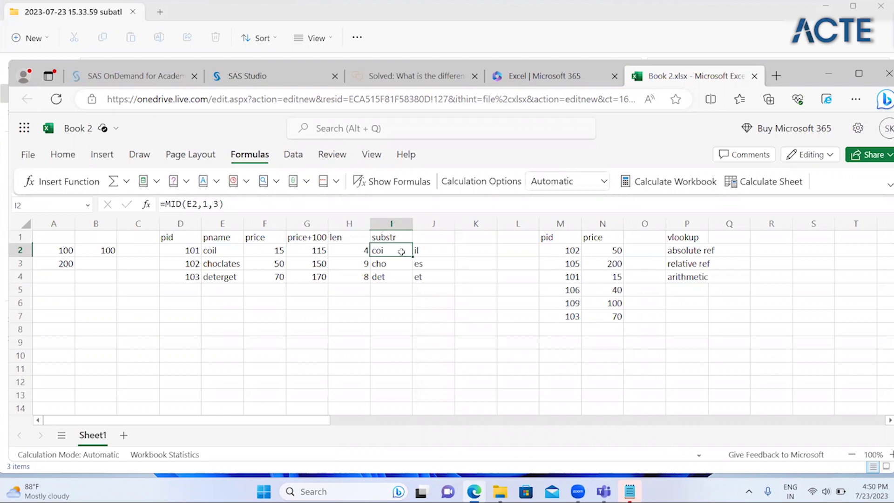
{"action": "key", "text": "Right"}
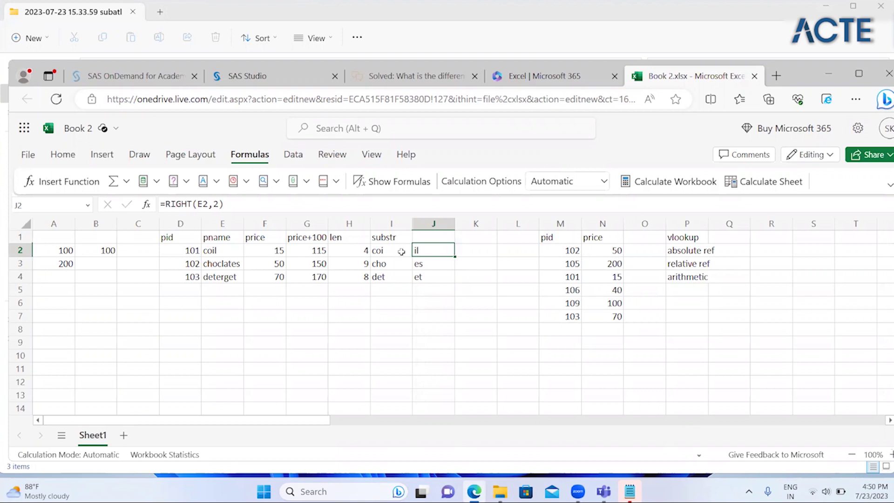
{"action": "key", "text": "Left"}
{"action": "key", "text": "Up"}
{"action": "key", "text": "Down"}
{"action": "key", "text": "Right"}
{"action": "key", "text": "Up"}
{"action": "type", "text": "right function"}
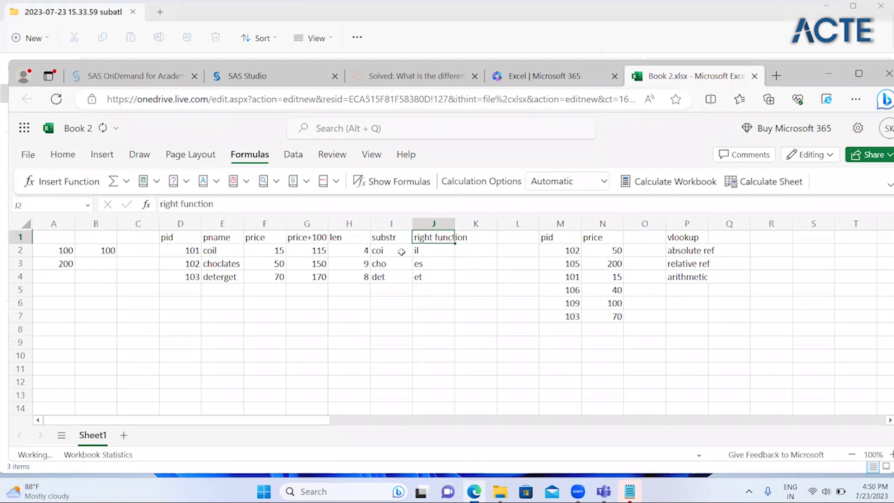
{"action": "key", "text": "Tab"}
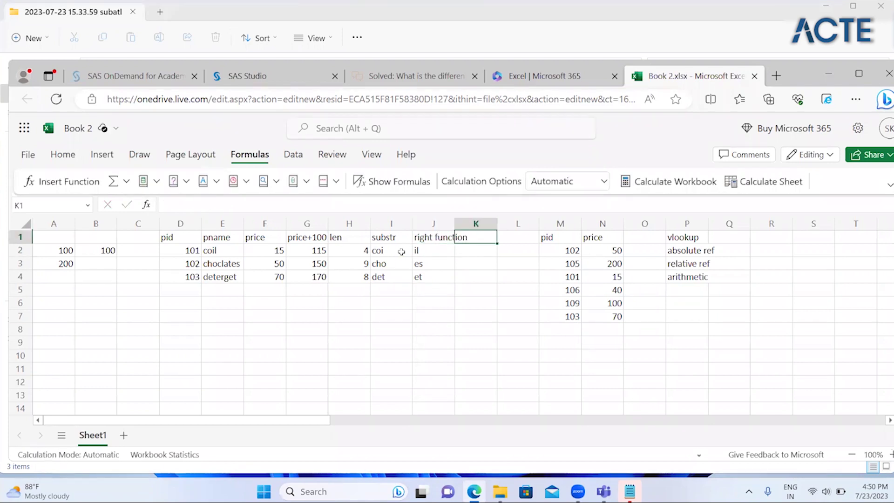
{"action": "type", "text": "concate"}
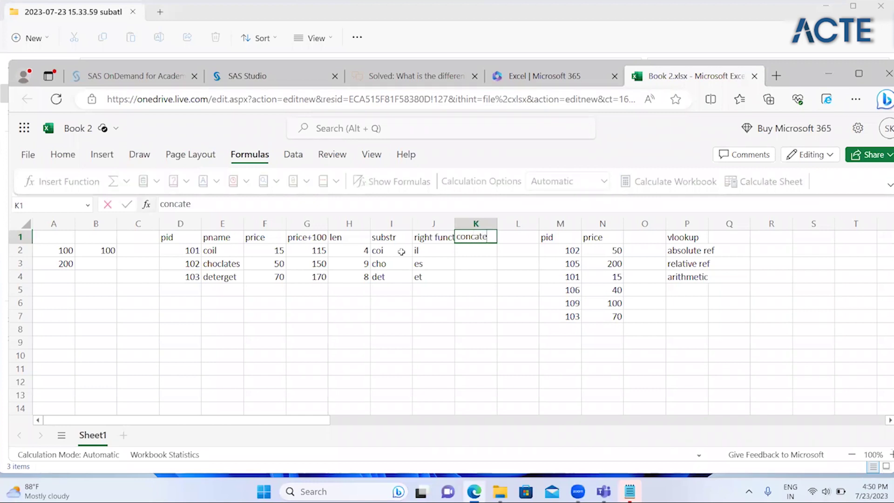
{"action": "key", "text": "Return"}
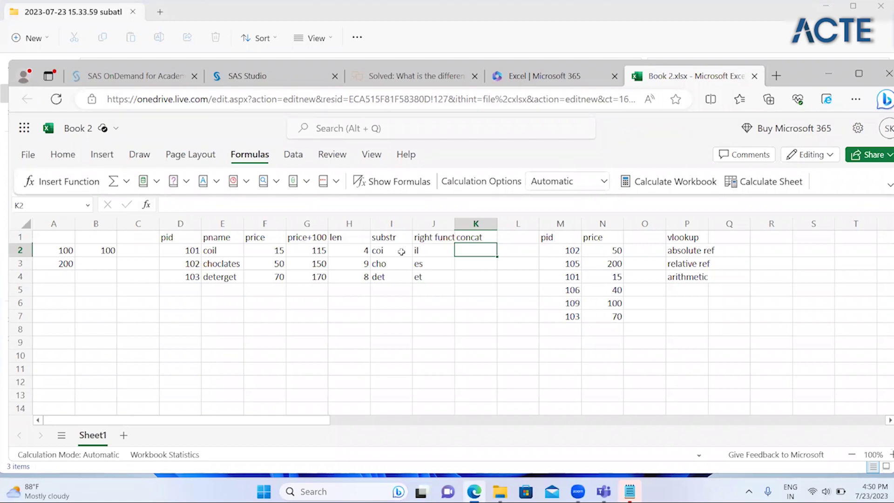
- Highlight the first product's pid, pname and price in D2:F2, and enter the sample text 101-"coil"-15 in D7
{"action": "key", "text": "Left"}
{"action": "key", "text": "Left"}
{"action": "key", "text": "Left"}
{"action": "key", "text": "Left"}
{"action": "key", "text": "Left"}
{"action": "key", "text": "Left"}
{"action": "key", "text": "Left"}
{"action": "key", "text": "shift+Right"}
{"action": "key", "text": "shift+Right"}
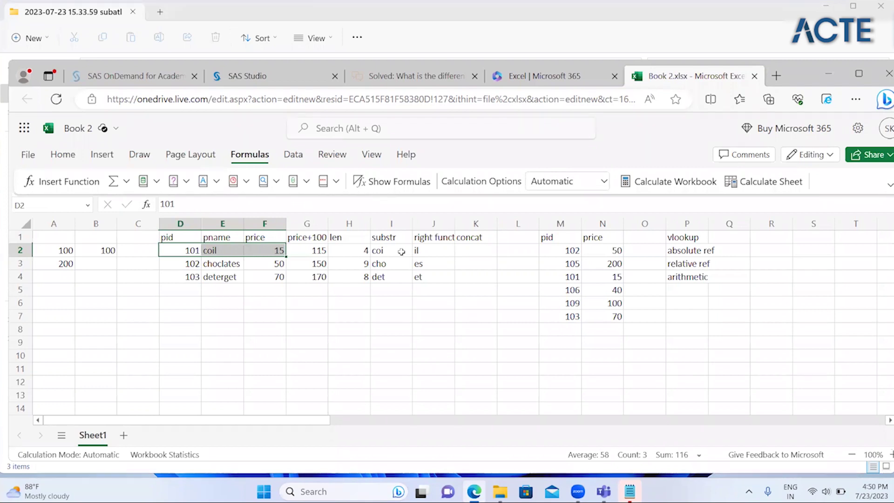
{"action": "key", "text": "Down"}
{"action": "key", "text": "Down"}
{"action": "key", "text": "Down"}
{"action": "key", "text": "Down"}
{"action": "key", "text": "Down"}
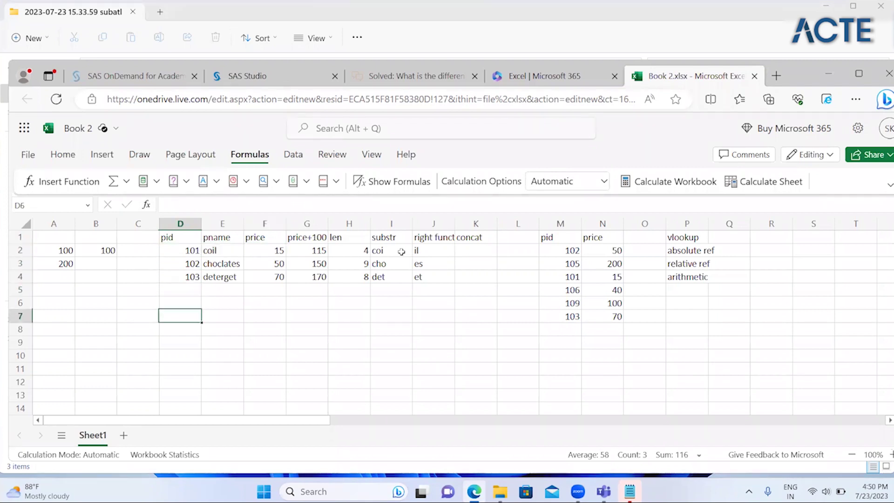
{"action": "type", "text": "101"}
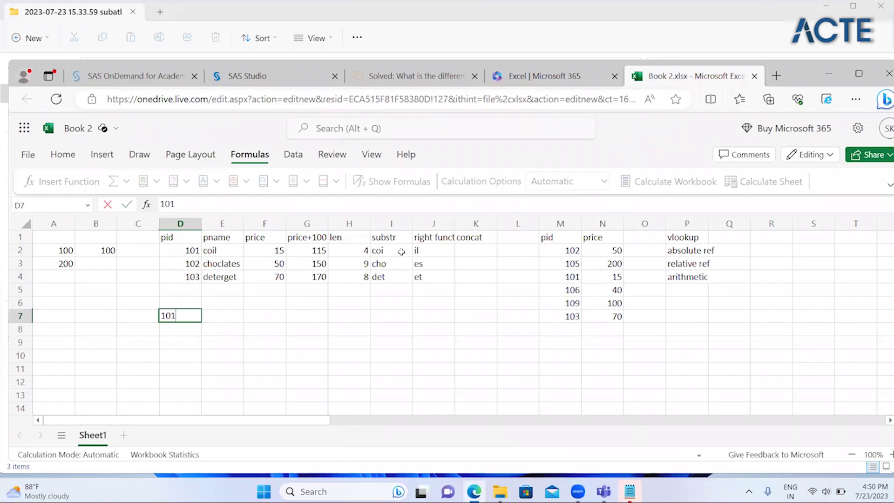
{"action": "type", "text": "-\"coil\""}
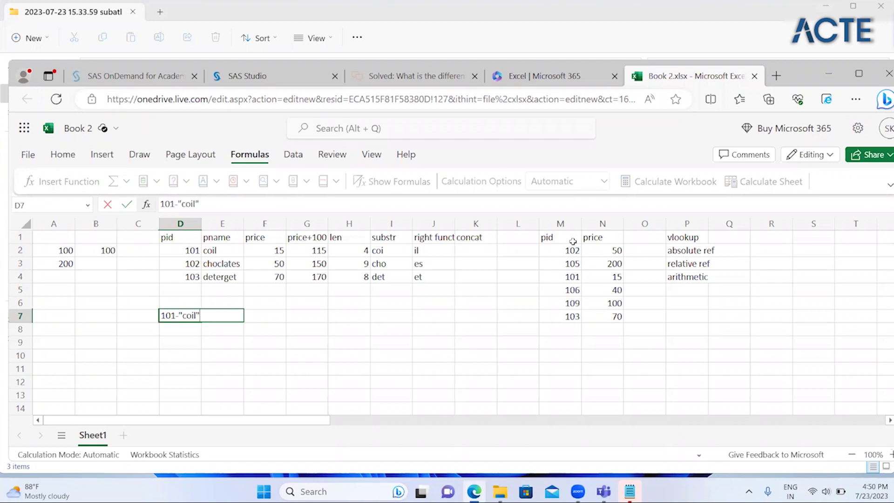
{"action": "type", "text": "-15"}
{"action": "key", "text": "Return"}
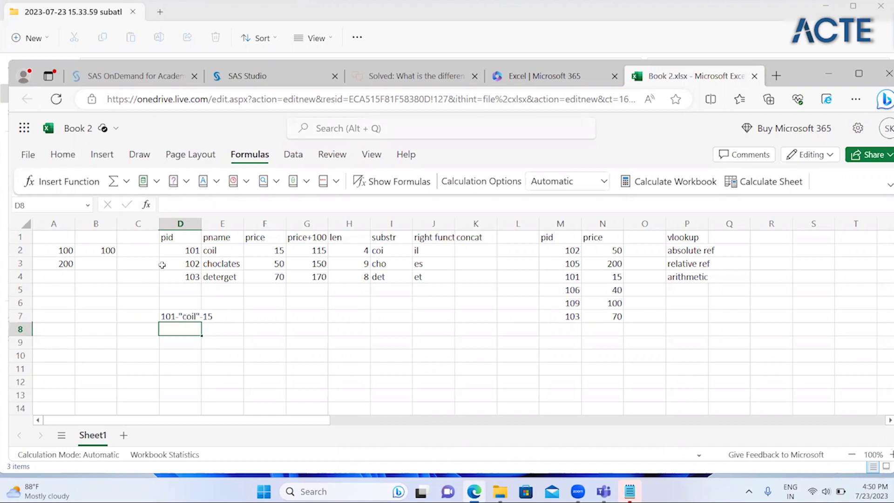
- Compare the pid, pname and price values in D2:F2 with the sample text in D7
{"action": "key", "text": "Up"}
{"action": "key", "text": "Up"}
{"action": "key", "text": "Up"}
{"action": "key", "text": "Up"}
{"action": "key", "text": "Up"}
{"action": "key", "text": "Up"}
{"action": "key", "text": "Up"}
{"action": "key", "text": "Down"}
{"action": "key", "text": "shift+Right"}
{"action": "key", "text": "shift+Right"}
{"action": "key", "text": "Down"}
{"action": "key", "text": "Down"}
{"action": "key", "text": "Down"}
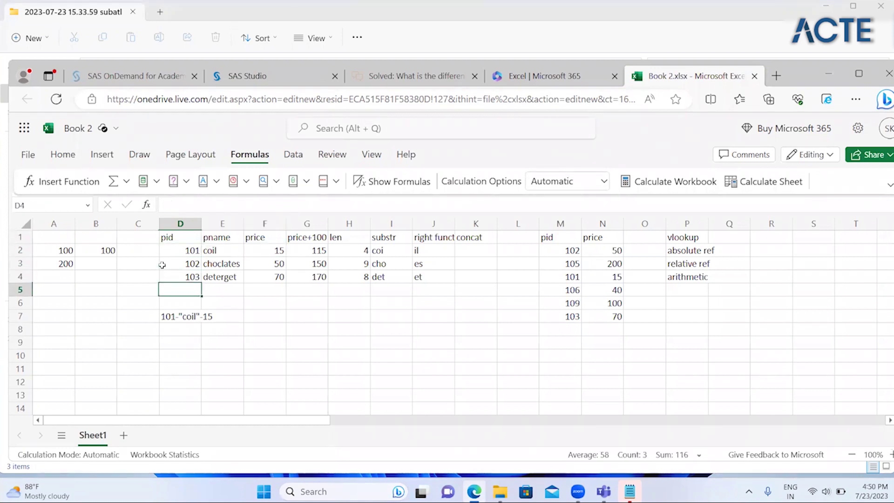
{"action": "key", "text": "Down"}
{"action": "key", "text": "Down"}
- Start a CONCATENATE formula in K2 with the first product's pid, D2, as its first argument
{"action": "key", "text": "Up"}
{"action": "key", "text": "Up"}
{"action": "key", "text": "Up"}
{"action": "key", "text": "Up"}
{"action": "key", "text": "Up"}
{"action": "key", "text": "Up"}
{"action": "key", "text": "Right"}
{"action": "key", "text": "Right"}
{"action": "key", "text": "Right"}
{"action": "key", "text": "Right"}
{"action": "key", "text": "Right"}
{"action": "key", "text": "Right"}
{"action": "key", "text": "Right"}
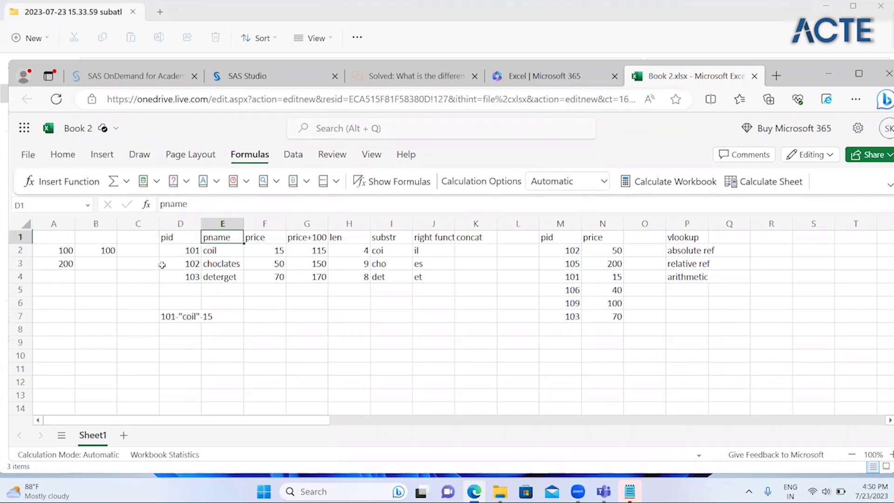
{"action": "key", "text": "Down"}
{"action": "type", "text": "=concata"}
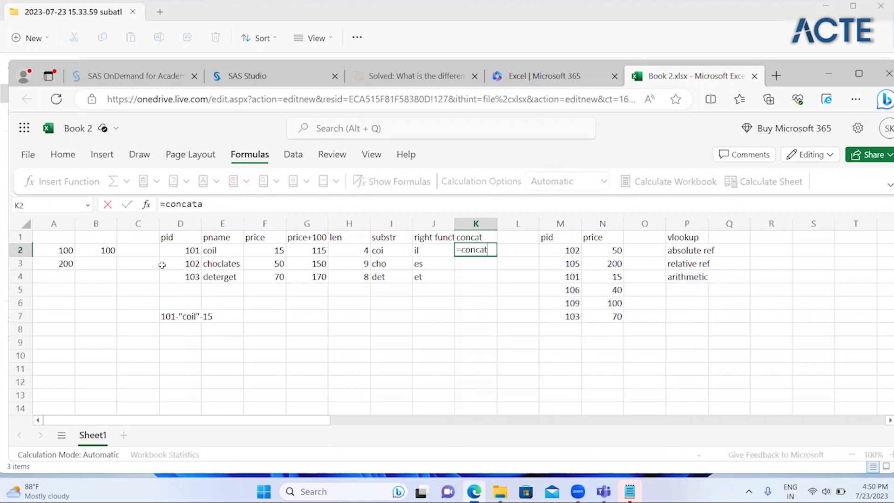
{"action": "key", "text": "BackSpace"}
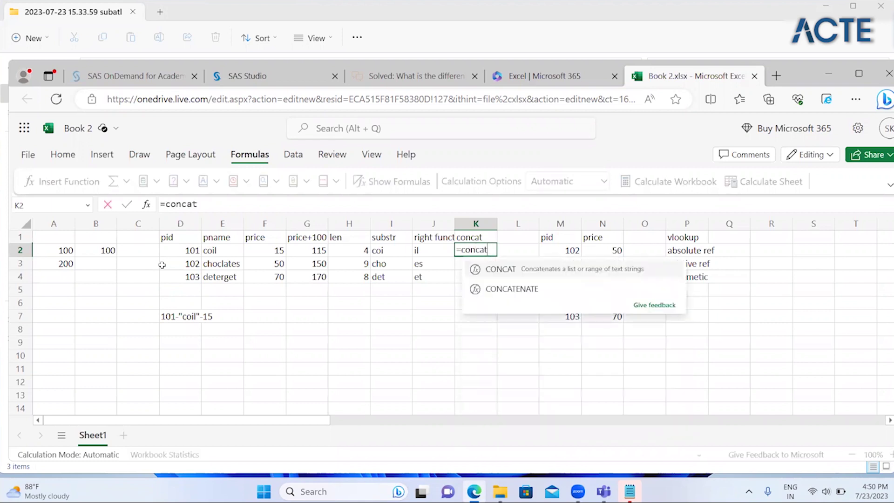
{"action": "type", "text": "enate"}
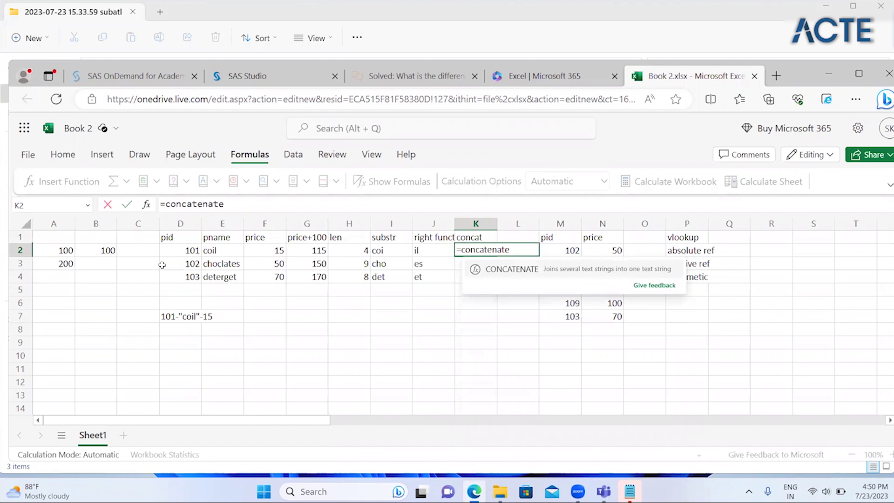
{"action": "type", "text": "("}
{"action": "key", "text": "Left"}
{"action": "key", "text": "Left"}
{"action": "key", "text": "Left"}
{"action": "key", "text": "Left"}
{"action": "key", "text": "Left"}
{"action": "key", "text": "Left"}
{"action": "key", "text": "Left"}
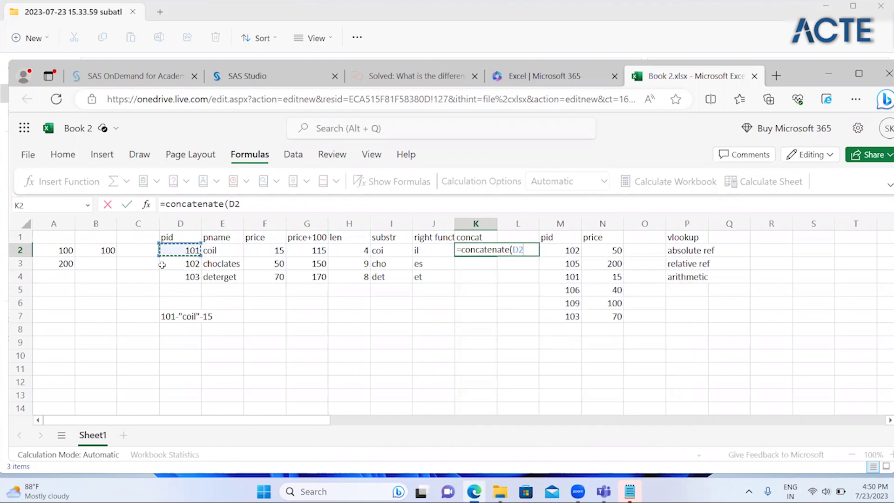
{"action": "type", "text": ","}
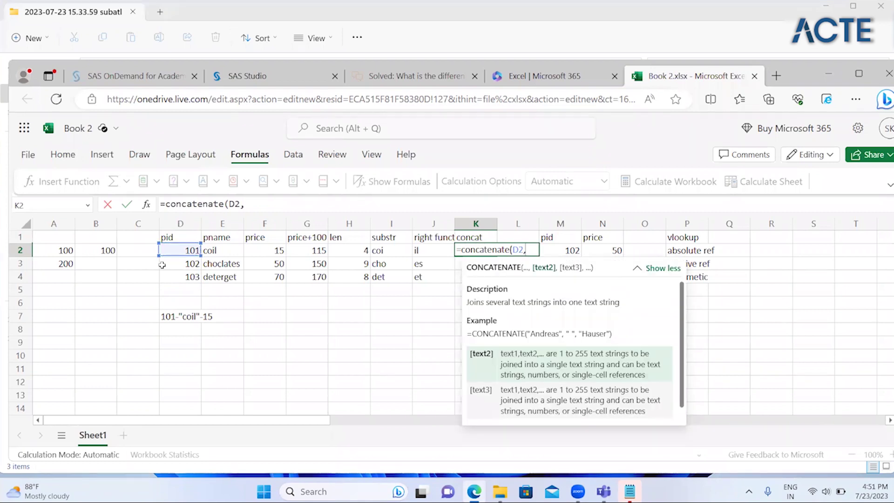
- Add a "-" separator and the pname reference E2 to the CONCATENATE formula in K2
{"action": "type", "text": "\"-\","}
{"action": "key", "text": "Left"}
{"action": "key", "text": "Left"}
{"action": "key", "text": "Left"}
{"action": "key", "text": "Left"}
{"action": "key", "text": "Left"}
{"action": "key", "text": "Left"}
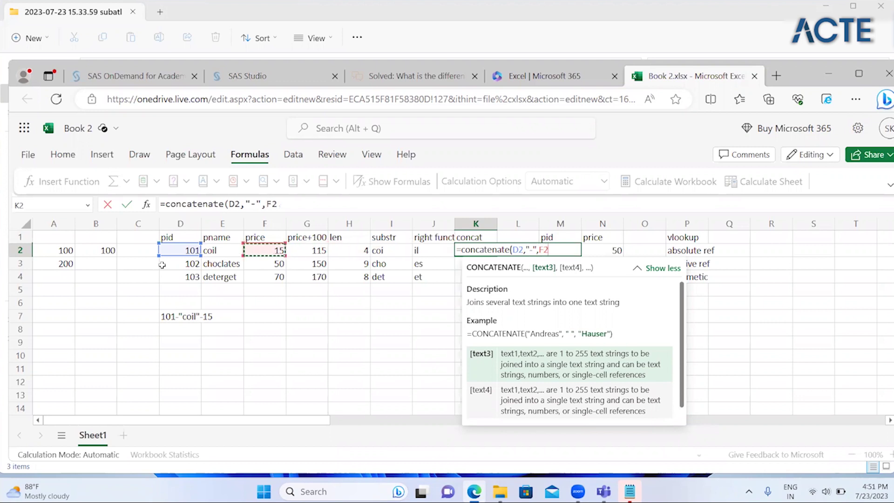
{"action": "type", "text": ","}
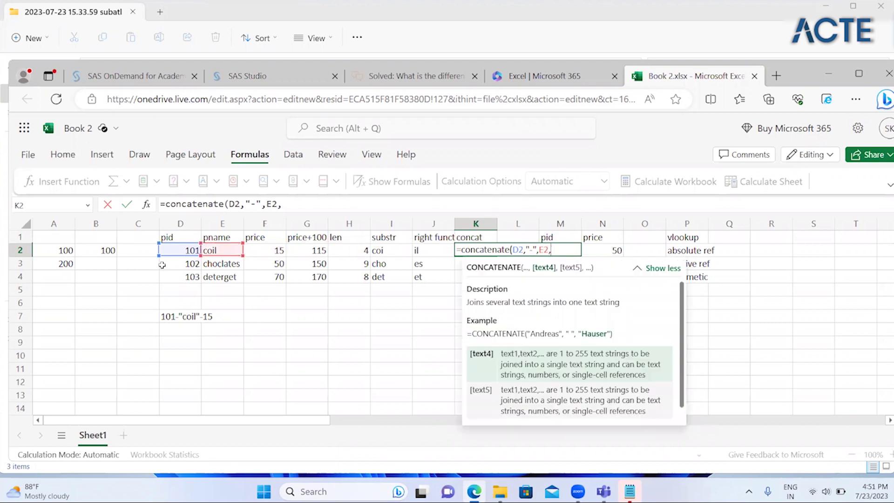
- Complete K2's formula with another "-" separator and the price, as =CONCATENATE(D2,"-",E2,"-",F2)
{"action": "type", "text": "\"-\","}
{"action": "left_click", "coordinate": [315, 203]}
{"action": "key", "text": "BackSpace"}
{"action": "key", "text": "BackSpace"}
{"action": "type", "text": ","}
{"action": "left_click", "coordinate": [431, 244]}
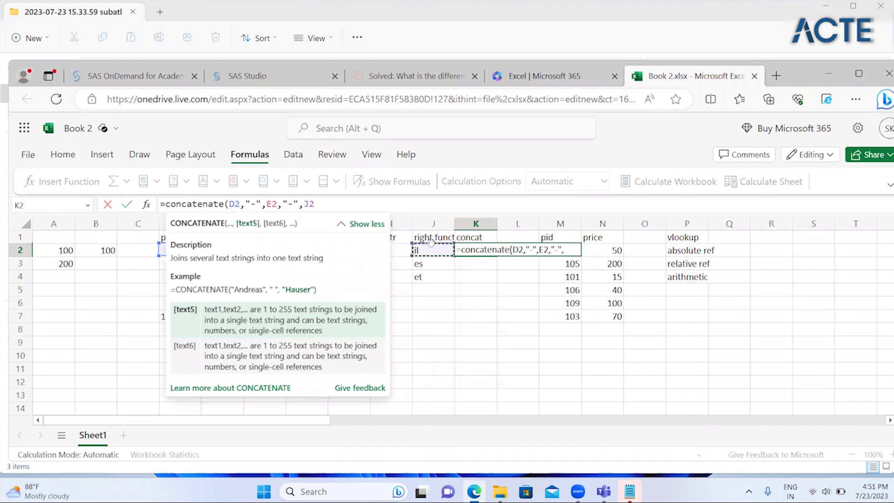
{"action": "key", "text": "Left"}
{"action": "key", "text": "Left"}
{"action": "key", "text": "Left"}
{"action": "key", "text": "Left"}
{"action": "type", "text": ")"}
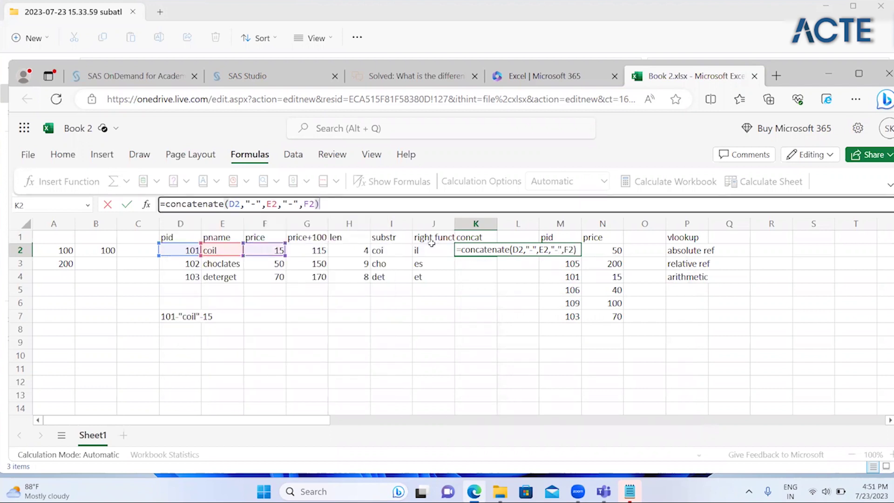
{"action": "key", "text": "Return"}
{"action": "key", "text": "Up"}
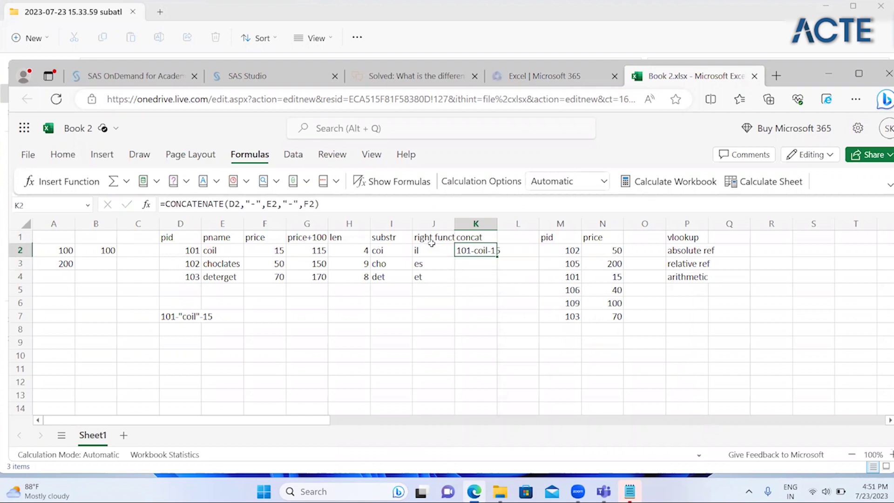
- Compare K2 with the sample text in D7, and enclose E2 in double quotes in K2's CONCATENATE formula
{"action": "left_click", "coordinate": [192, 324]}
{"action": "left_click", "coordinate": [187, 318]}
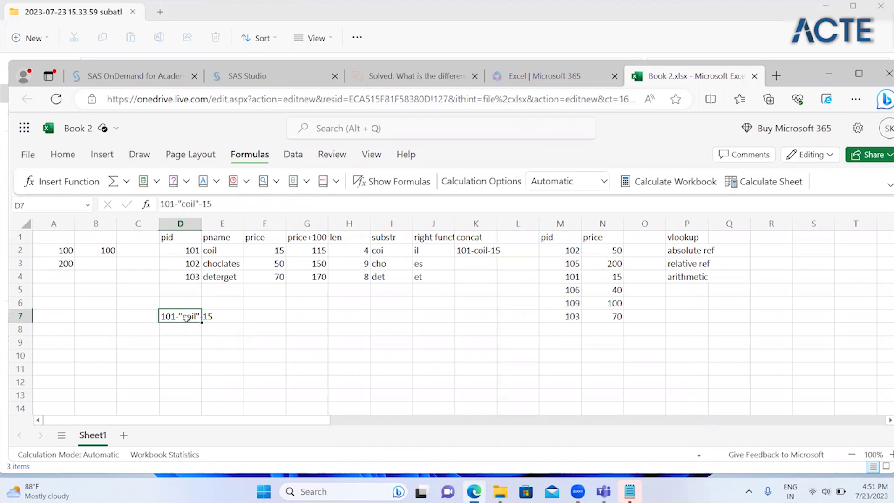
{"action": "left_click", "coordinate": [466, 255]}
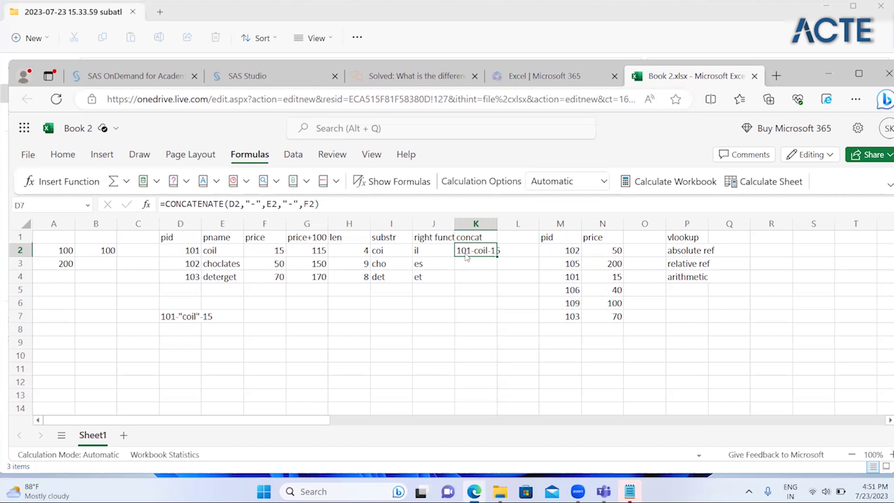
{"action": "left_click", "coordinate": [269, 204]}
{"action": "type", "text": "\""}
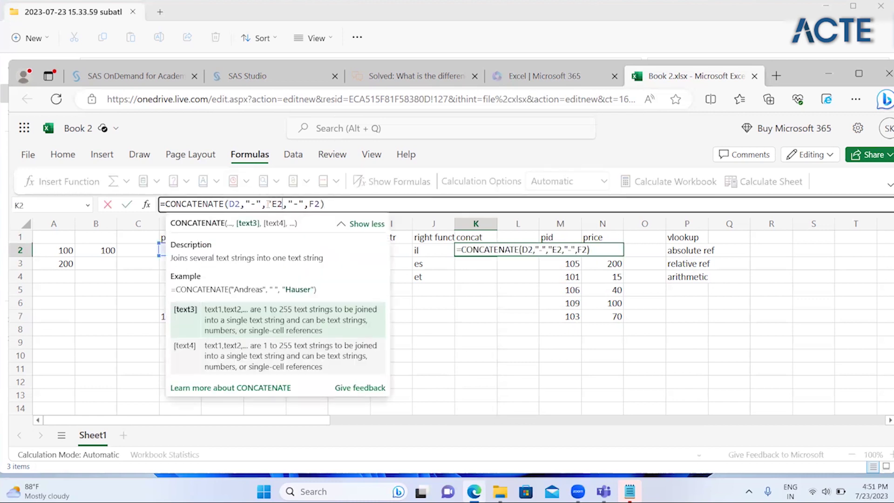
{"action": "key", "text": "Right"}
{"action": "key", "text": "Right"}
{"action": "type", "text": "\""}
{"action": "key", "text": "ctrl+Return"}
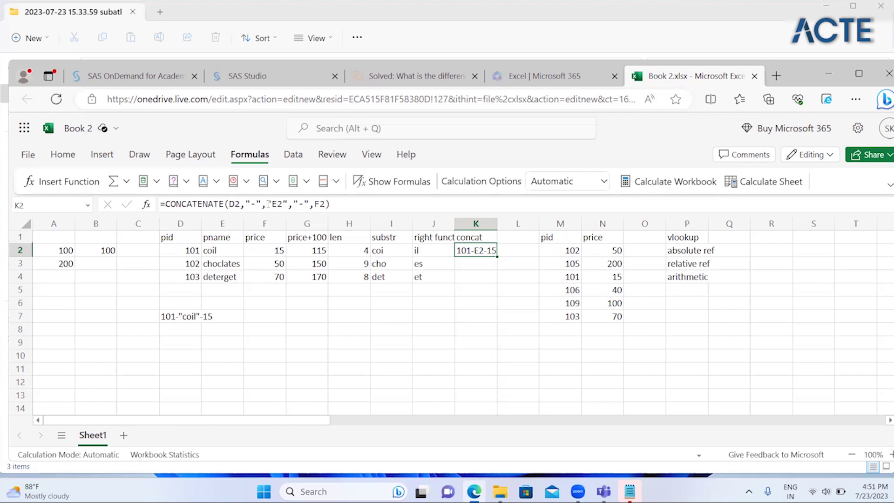
- Try to insert a double quote enclosed in single quotes as a separate argument before E2 in K2's formula
{"action": "left_click", "coordinate": [268, 204]}
{"action": "key", "text": "BackSpace"}
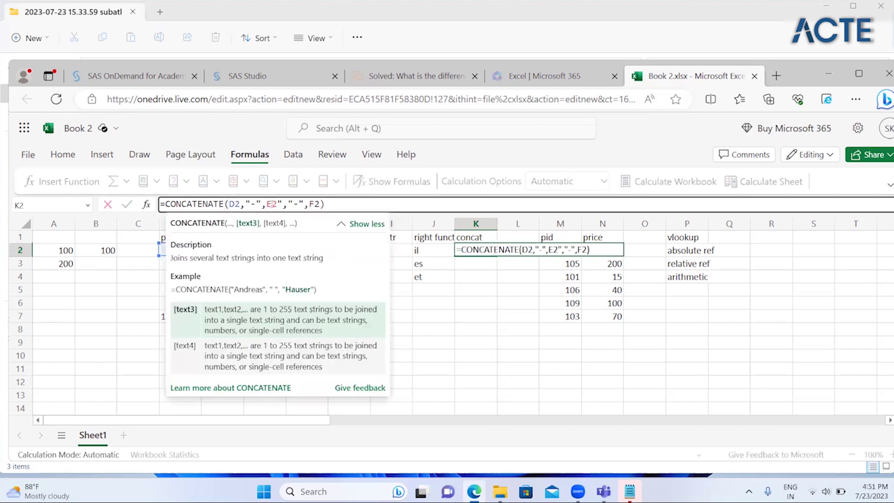
{"action": "type", "text": "'"}
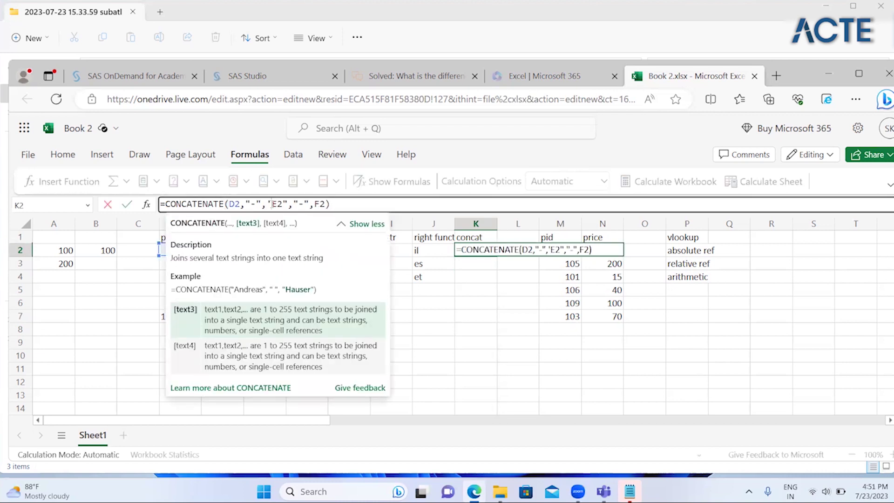
{"action": "type", "text": "\""}
{"action": "type", "text": "'"}
{"action": "type", "text": ","}
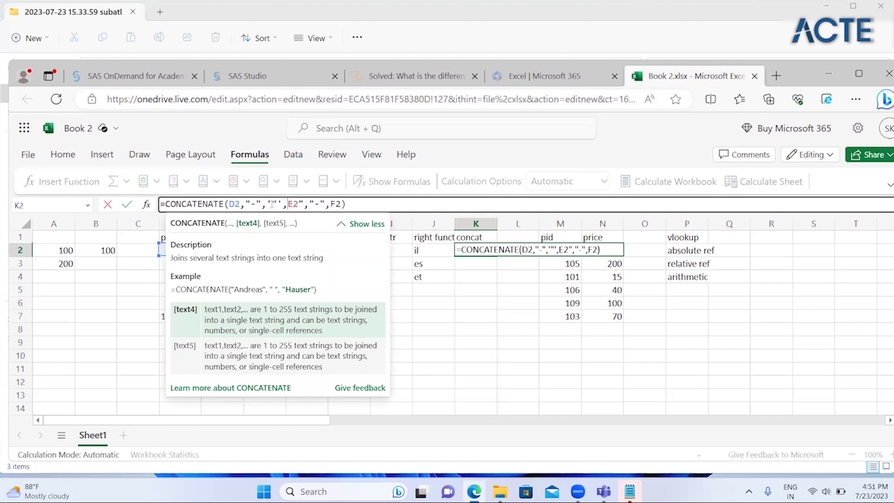
{"action": "key", "text": "Return"}
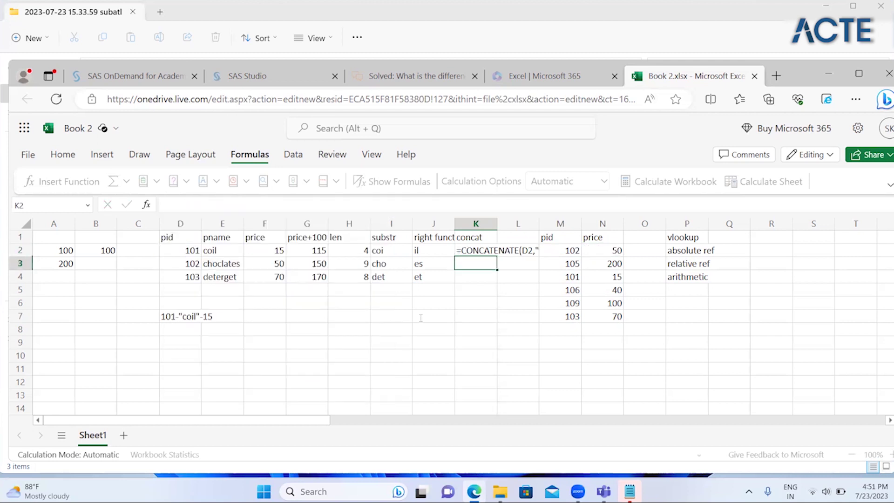
- Undo the last edit to the CONCATENATE formula in K2
{"action": "left_click", "coordinate": [484, 253]}
{"action": "key", "text": "ctrl+c"}
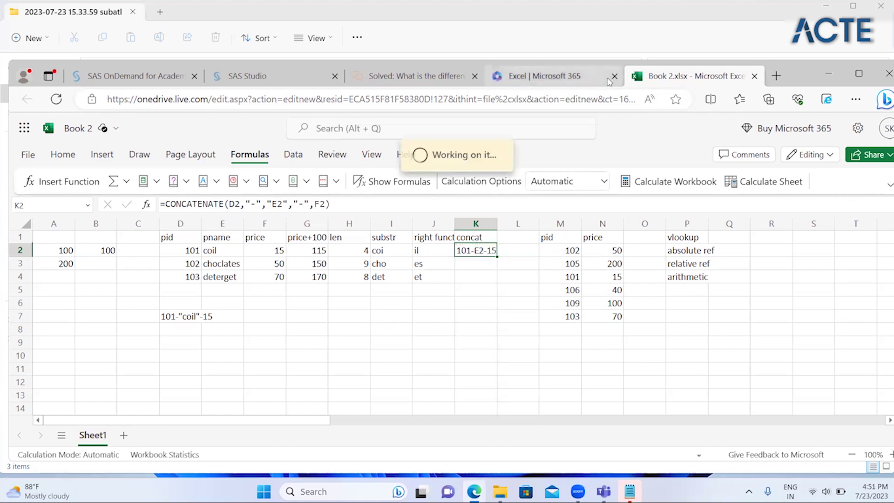
{"action": "left_click", "coordinate": [449, 288]}
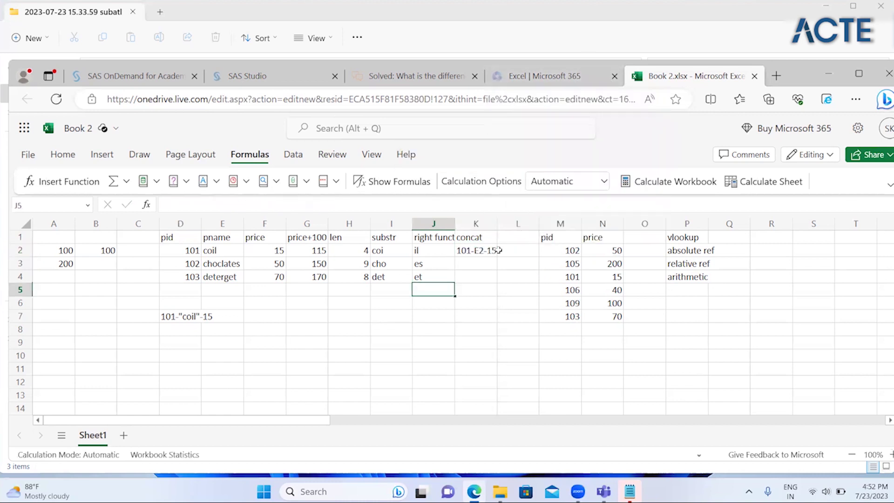
{"action": "left_click", "coordinate": [499, 250]}
{"action": "key", "text": "Right"}
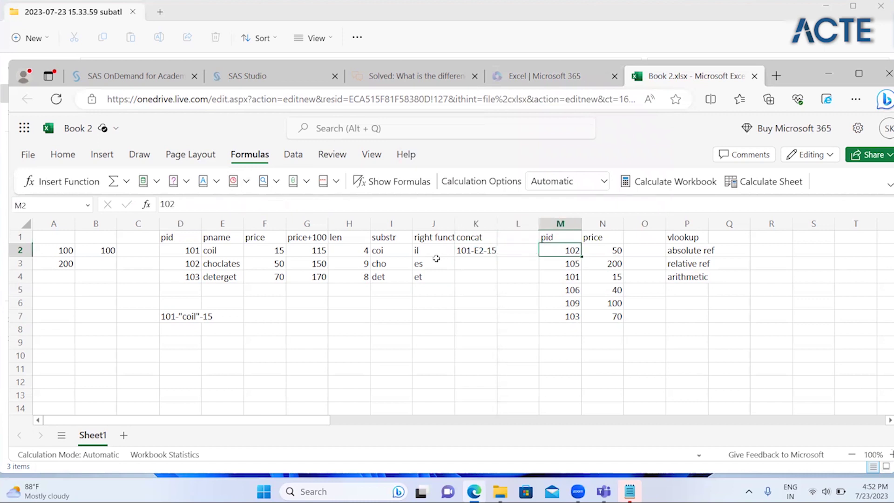
{"action": "left_click", "coordinate": [436, 259]}
{"action": "left_click", "coordinate": [494, 245]}
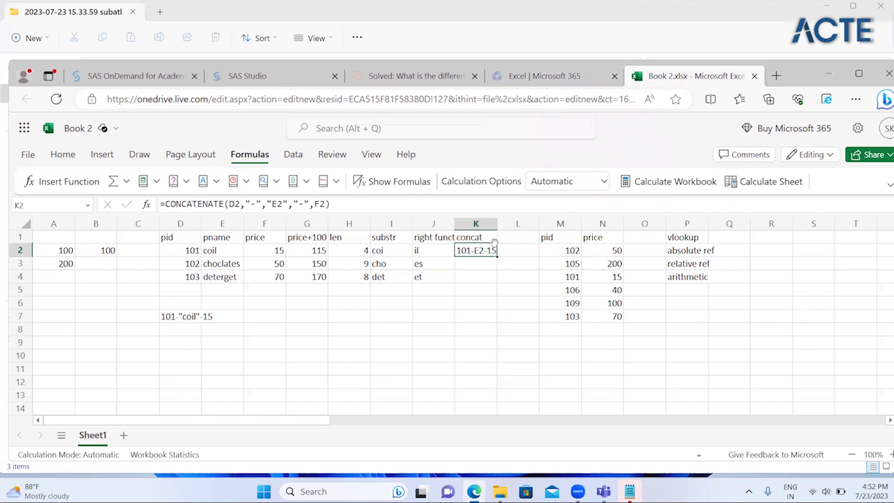
- Replace the quoted "E2" in K2's formula with the plain cell reference E2
{"action": "left_click", "coordinate": [285, 204]}
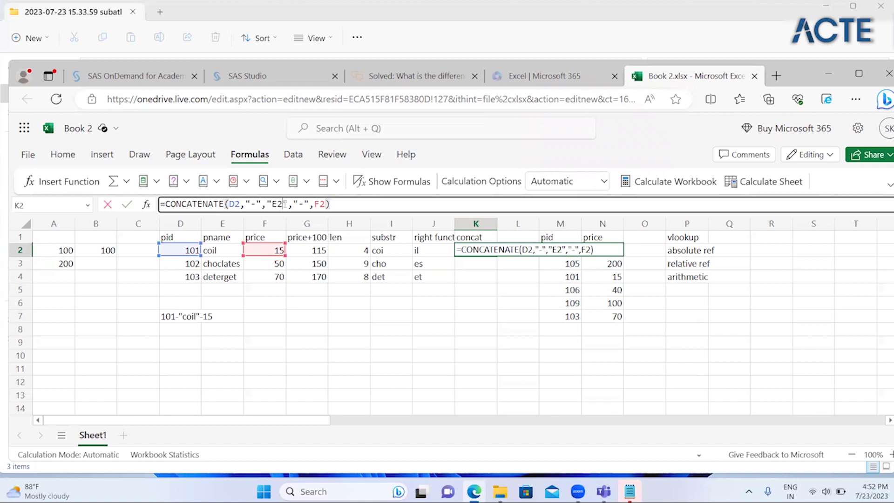
{"action": "key", "text": "BackSpace"}
{"action": "key", "text": "BackSpace"}
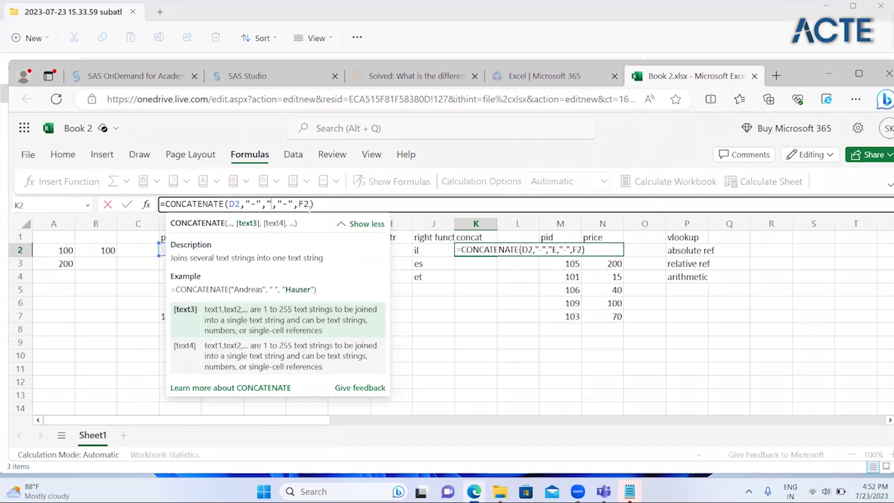
{"action": "key", "text": "BackSpace"}
{"action": "key", "text": "Delete"}
{"action": "type", "text": "E2"}
{"action": "key", "text": "Return"}
{"action": "key", "text": "Up"}
{"action": "key", "text": "Right"}
{"action": "key", "text": "Left"}
{"action": "key", "text": "Right"}
{"action": "key", "text": "Right"}
{"action": "key", "text": "Left"}
{"action": "key", "text": "Left"}
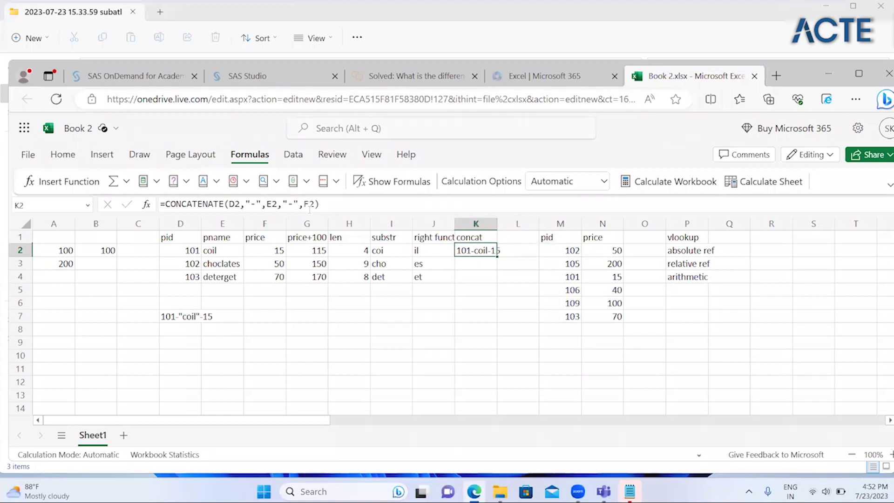
- Insert "&" as a text argument before and after E2 in K2's CONCATENATE formula
{"action": "left_click", "coordinate": [268, 206]}
{"action": "type", "text": "\"&\","}
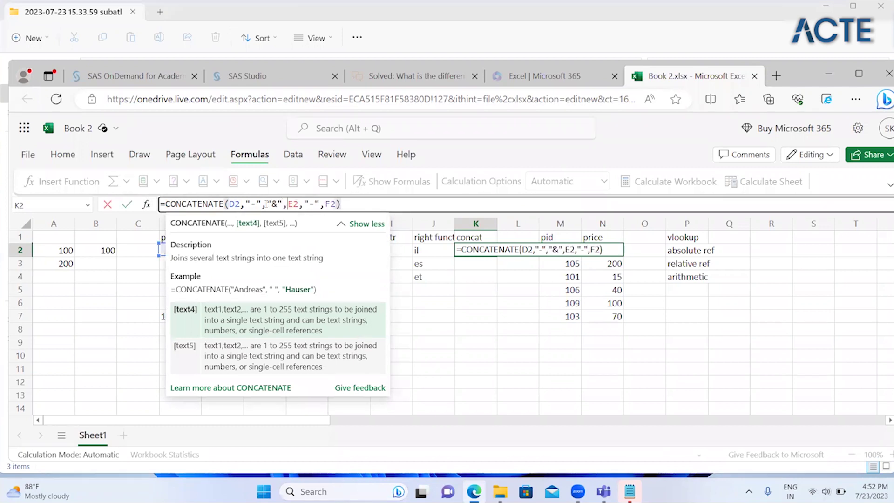
{"action": "key", "text": "Right"}
{"action": "key", "text": "Right"}
{"action": "type", "text": ",\"&\""}
{"action": "key", "text": "Return"}
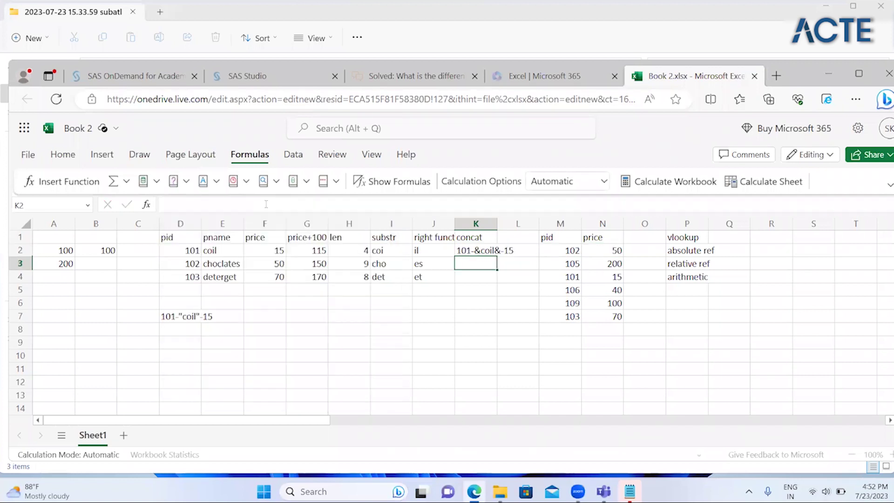
- Fill the CONCATENATE formula from K2 down through K4
{"action": "key", "text": "Left"}
{"action": "key", "text": "Down"}
{"action": "key", "text": "Right"}
{"action": "key", "text": "shift+Up"}
{"action": "key", "text": "shift+Up"}
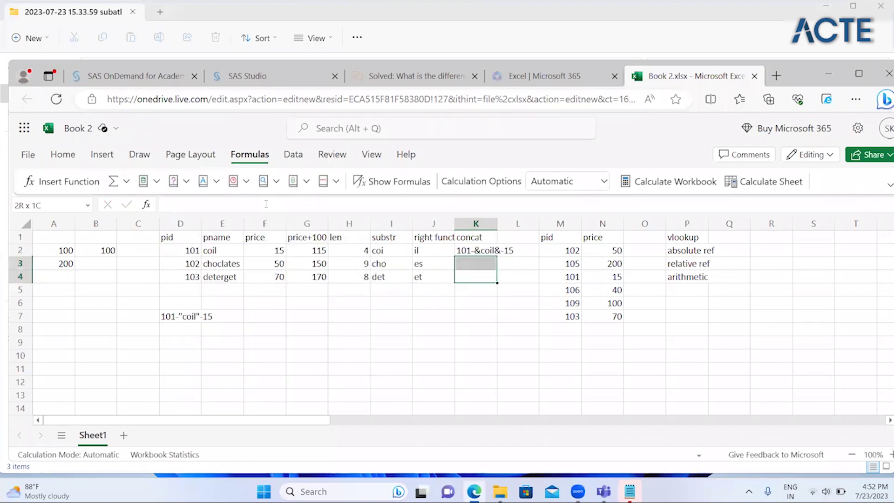
{"action": "key", "text": "ctrl+d"}
{"action": "key", "text": "Up"}
{"action": "key", "text": "Up"}
{"action": "key", "text": "Up"}
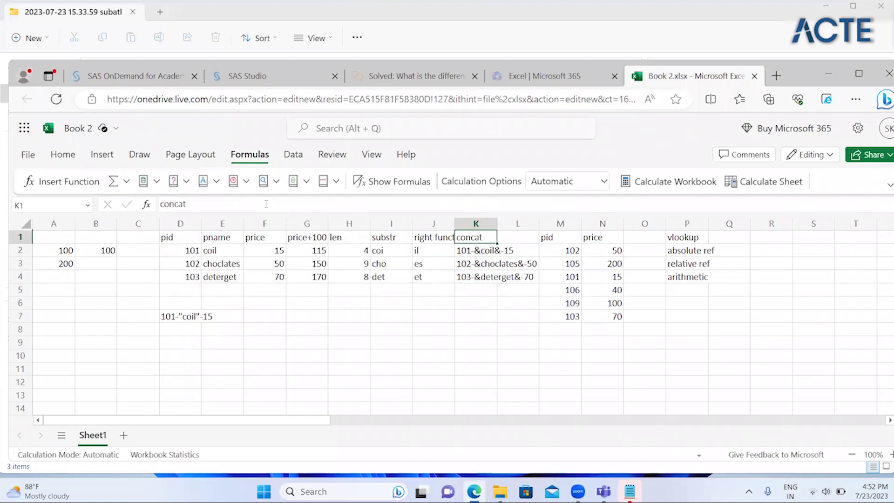
{"action": "key", "text": "Down"}
{"action": "key", "text": "shift+Down"}
{"action": "key", "text": "shift+Down"}
{"action": "key", "text": "alt"}
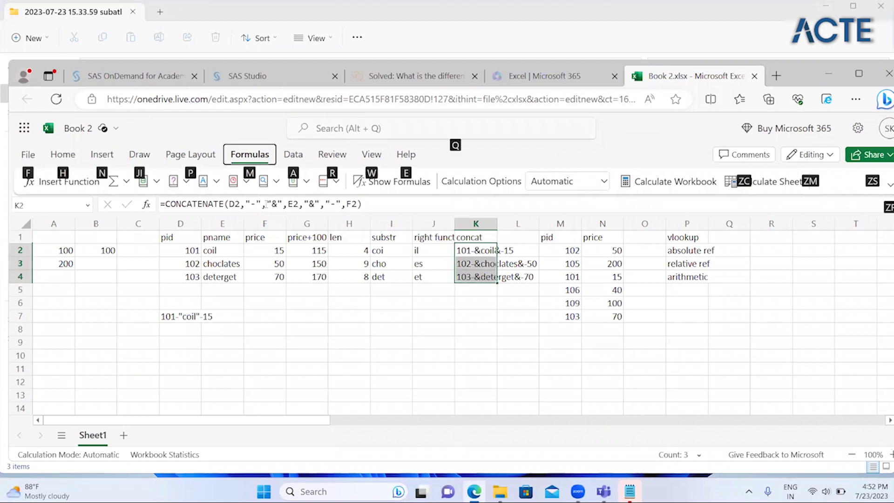
{"action": "key", "text": "e"}
- Enter a double quote character in each of the cells L2, L3 and L4
{"action": "left_click", "coordinate": [526, 247]}
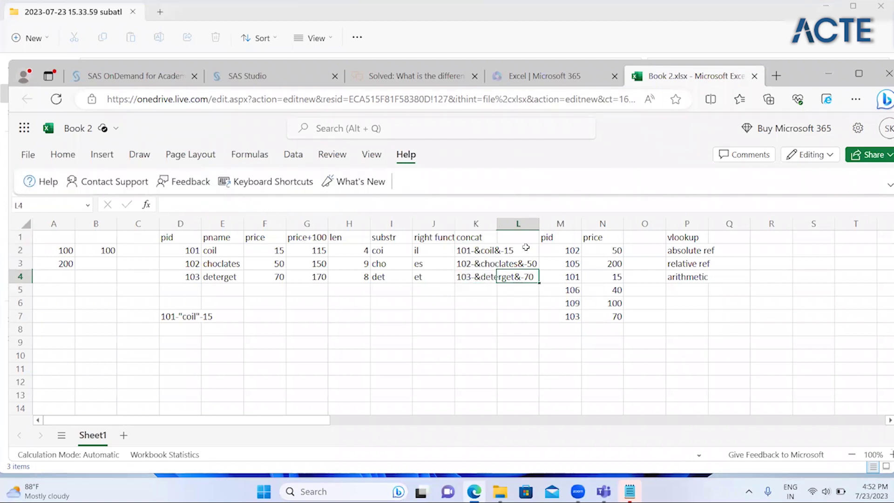
{"action": "type", "text": "\""}
{"action": "key", "text": "Return"}
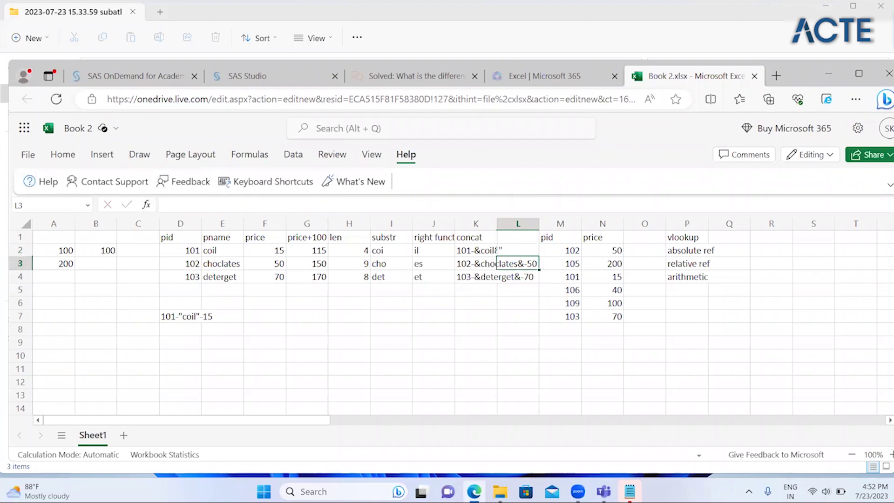
{"action": "type", "text": "\""}
{"action": "key", "text": "Return"}
{"action": "key", "text": "Up"}
{"action": "left_click", "coordinate": [497, 277]}
{"action": "type", "text": "\""}
{"action": "key", "text": "Return"}
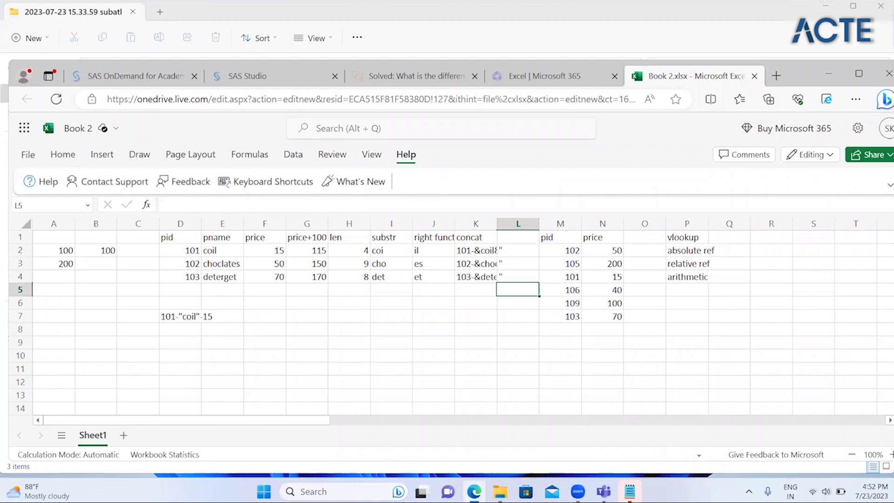
- Insert an empty column before column M, shifting the pid and price lookup table over
{"action": "left_click", "coordinate": [563, 224]}
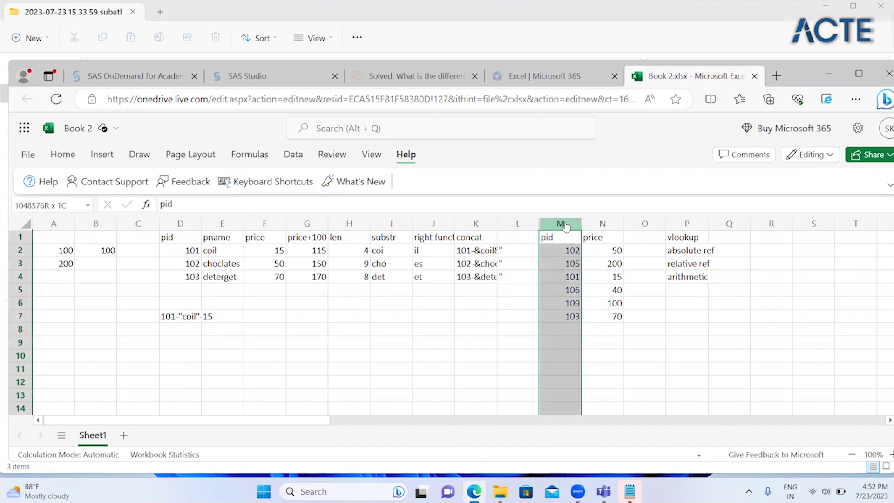
{"action": "right_click", "coordinate": [565, 227]}
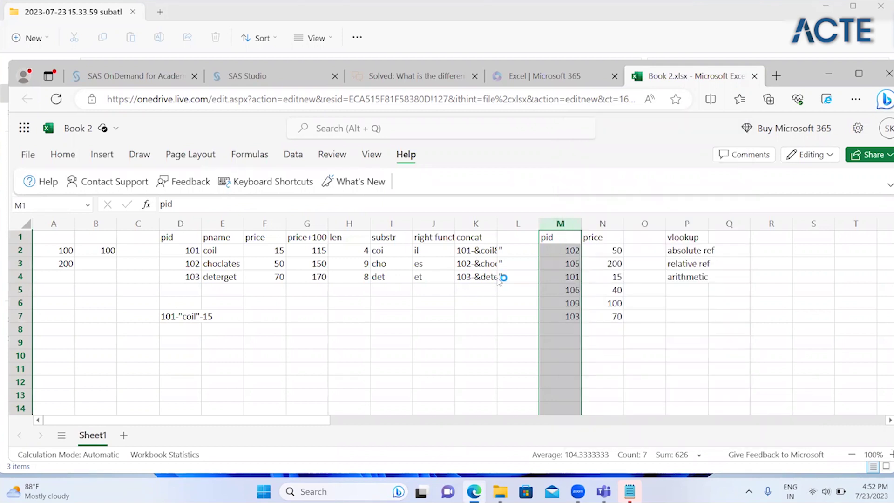
- Try to replace every & with a double quote in the CONCATENATE formulas in K2:K4
{"action": "left_click", "coordinate": [478, 250]}
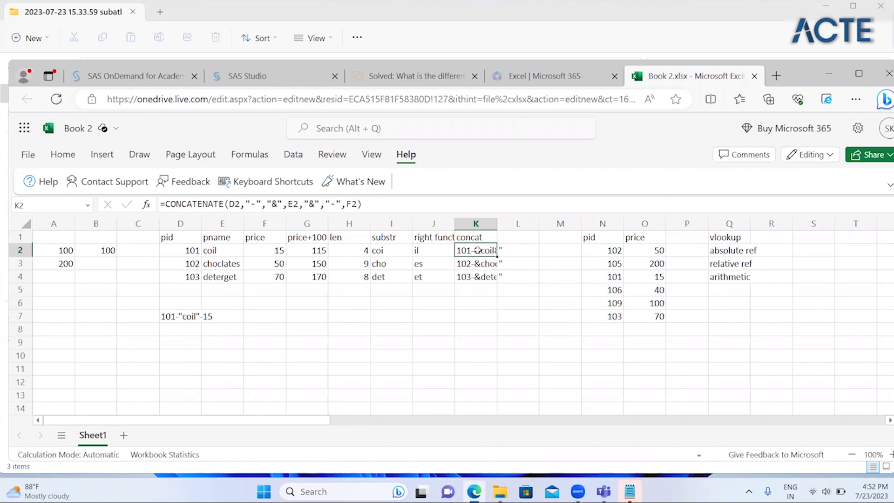
{"action": "key", "text": "shift+Down"}
{"action": "key", "text": "shift+Down"}
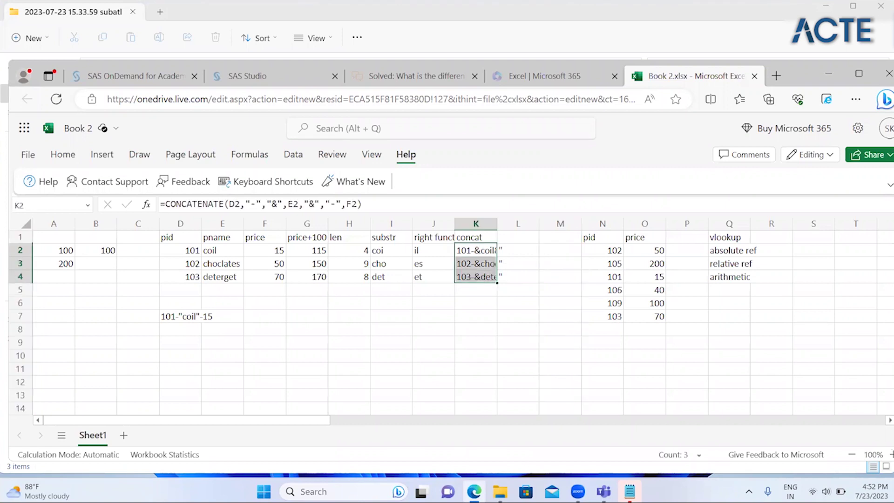
{"action": "key", "text": "ctrl+h"}
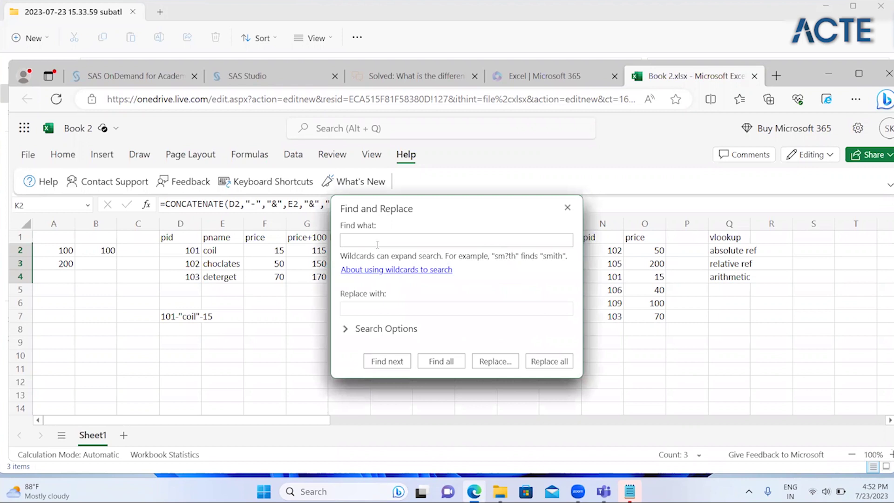
{"action": "type", "text": "&"}
{"action": "key", "text": "Tab"}
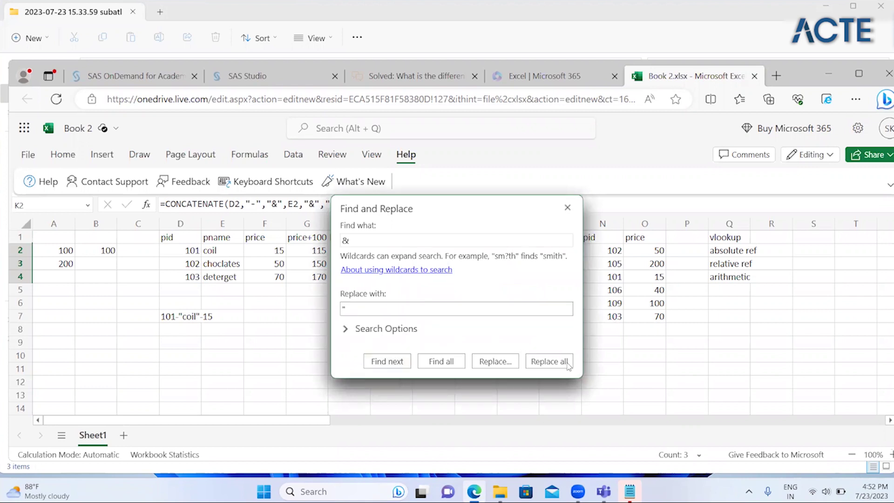
{"action": "left_click", "coordinate": [549, 361]}
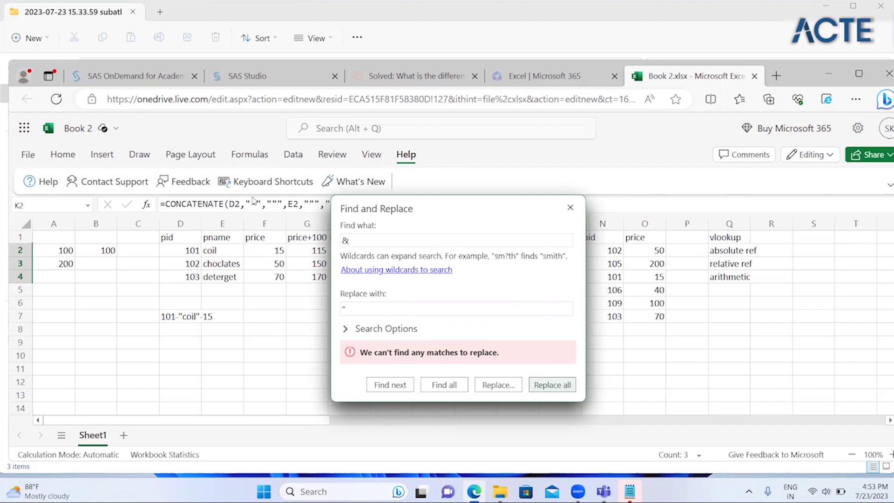
{"action": "left_click", "coordinate": [570, 209]}
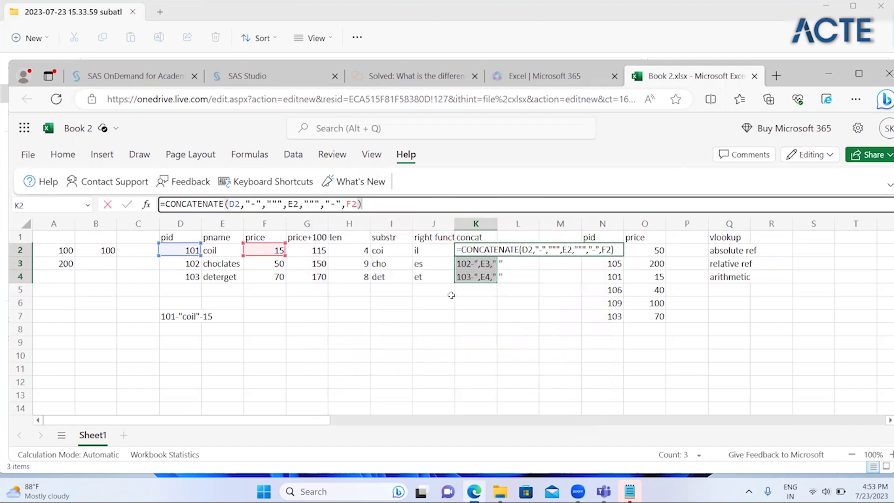
{"action": "key", "text": "ctrl+Return"}
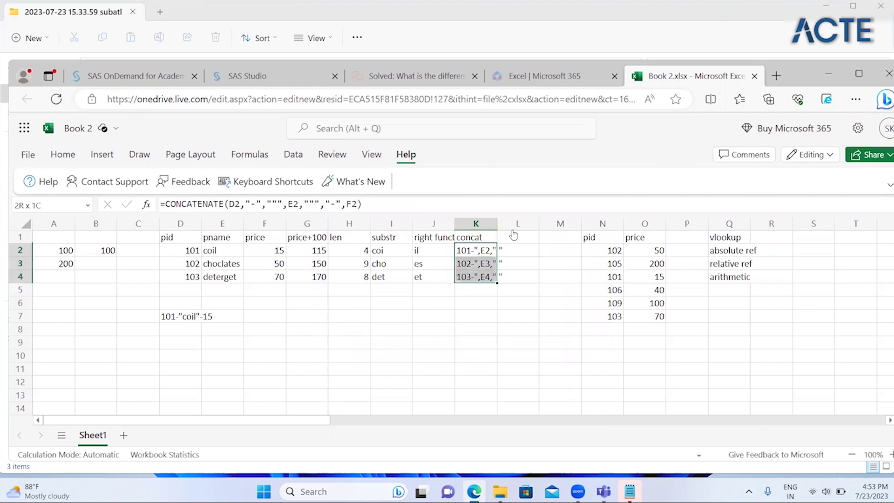
- Undo the character replacement in the K2:K4 formulas
{"action": "key", "text": "Right"}
{"action": "key", "text": "Right"}
{"action": "key", "text": "Left"}
{"action": "key", "text": "Left"}
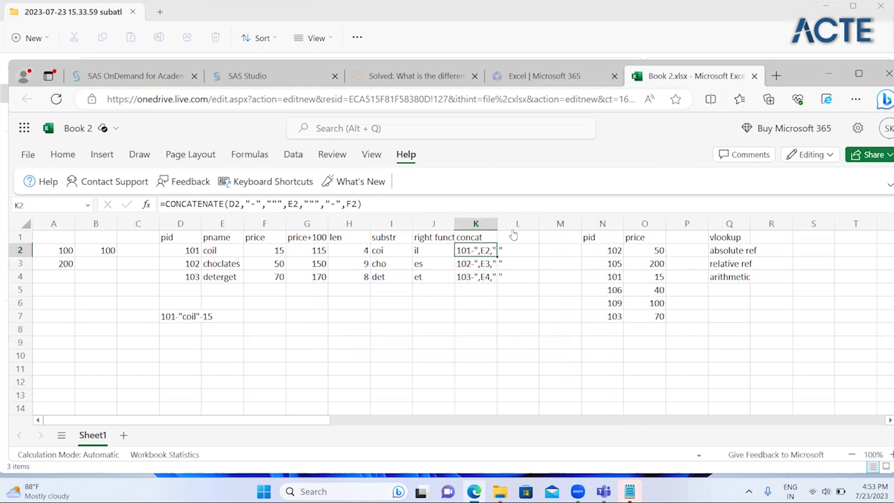
{"action": "key", "text": "Right"}
{"action": "key", "text": "Left"}
{"action": "key", "text": "Right"}
{"action": "key", "text": "Right"}
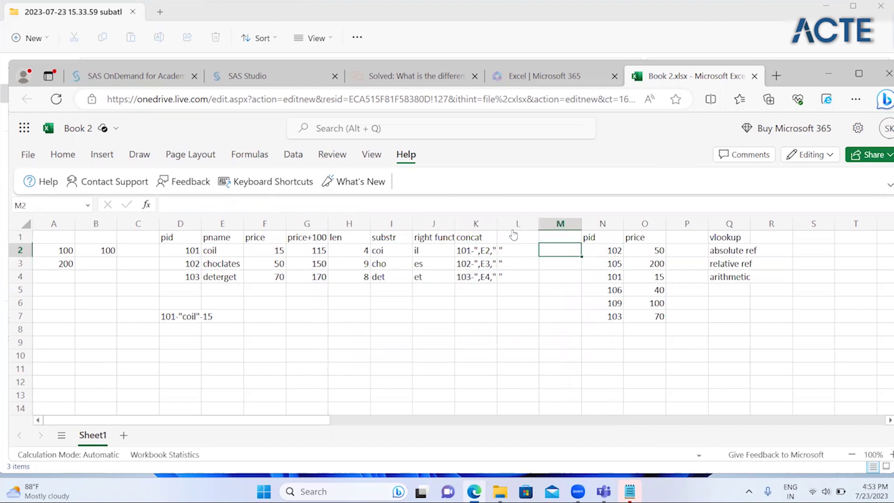
{"action": "key", "text": "Left"}
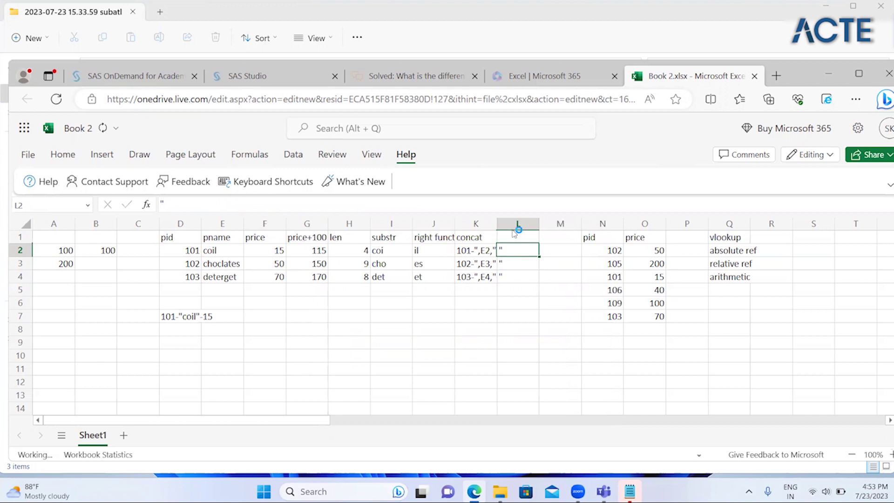
{"action": "left_click", "coordinate": [480, 256]}
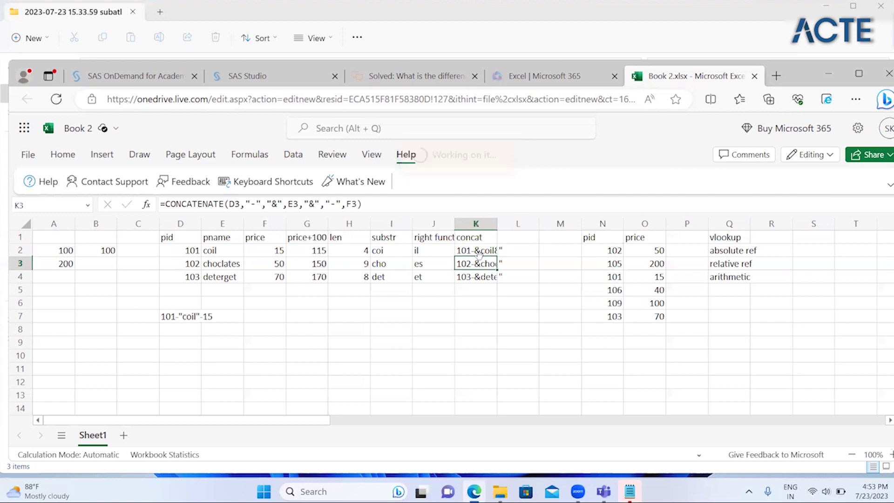
{"action": "key", "text": "shift+Down"}
{"action": "key", "text": "shift+Down"}
{"action": "key", "text": "ctrl+c"}
{"action": "key", "text": "Down"}
{"action": "key", "text": "Down"}
{"action": "key", "text": "Down"}
{"action": "key", "text": "Down"}
{"action": "key", "text": "Down"}
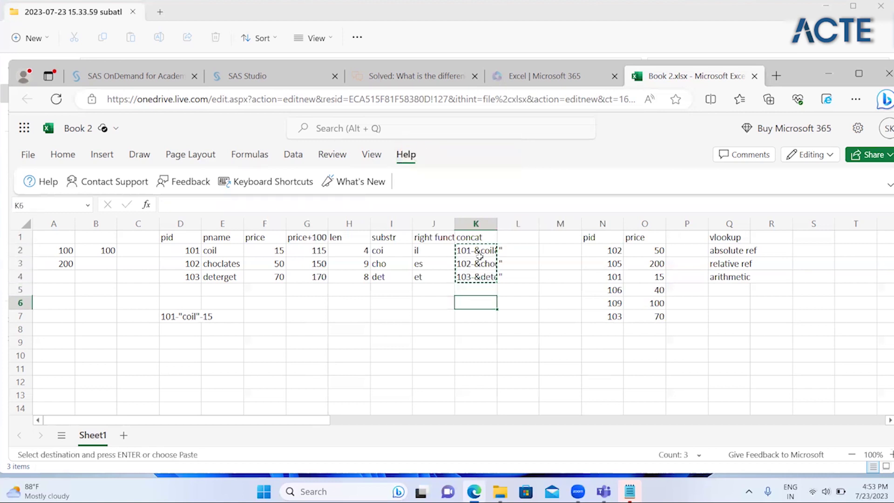
{"action": "left_click", "coordinate": [358, 313]}
{"action": "key", "text": "Escape"}
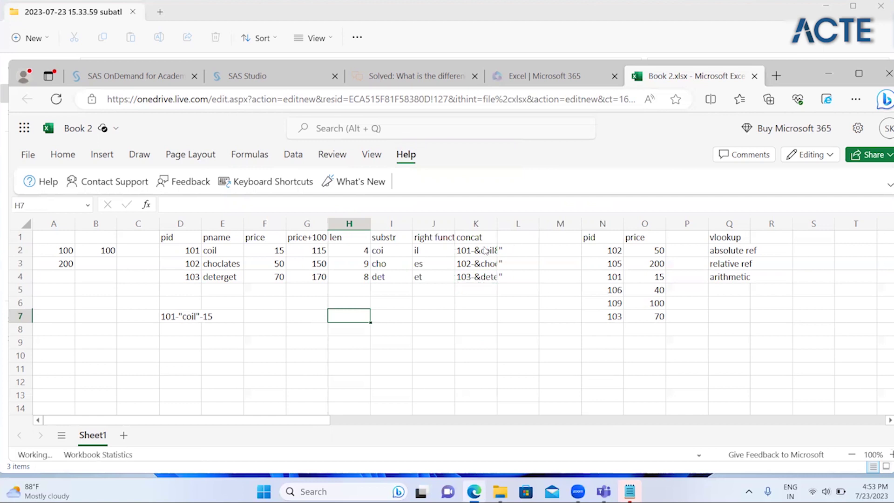
- Copy the concatenated results in K2:K4 and paste them as values only into H7:H9
{"action": "left_click", "coordinate": [483, 263]}
{"action": "left_click_drag", "start_coordinate": [480, 250], "coordinate": [479, 276]}
{"action": "key", "text": "ctrl+c"}
{"action": "left_click", "coordinate": [354, 319]}
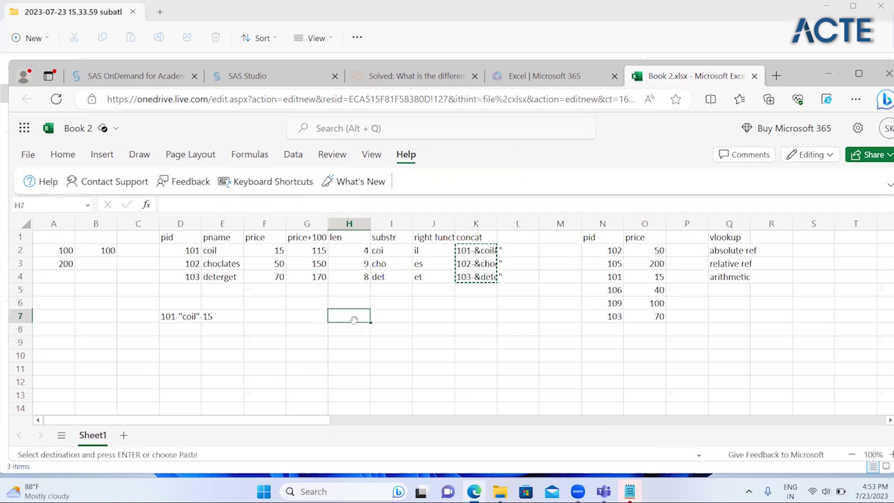
{"action": "right_click", "coordinate": [354, 320]}
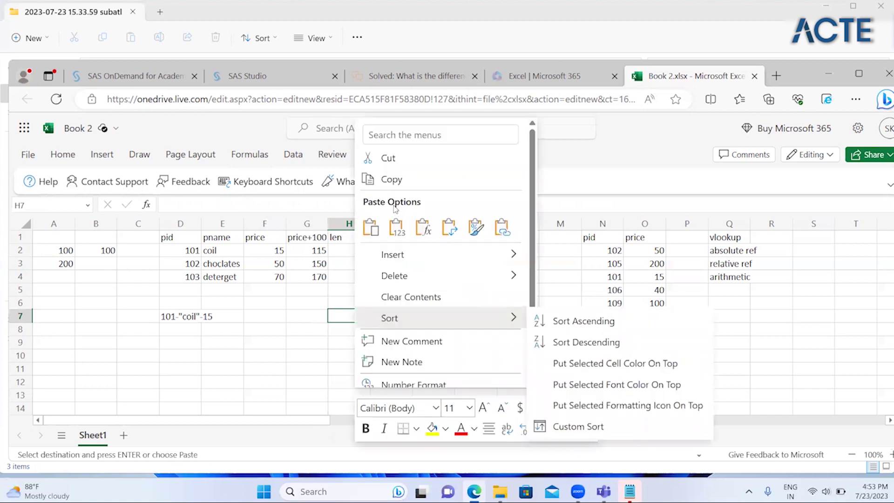
{"action": "left_click", "coordinate": [397, 227]}
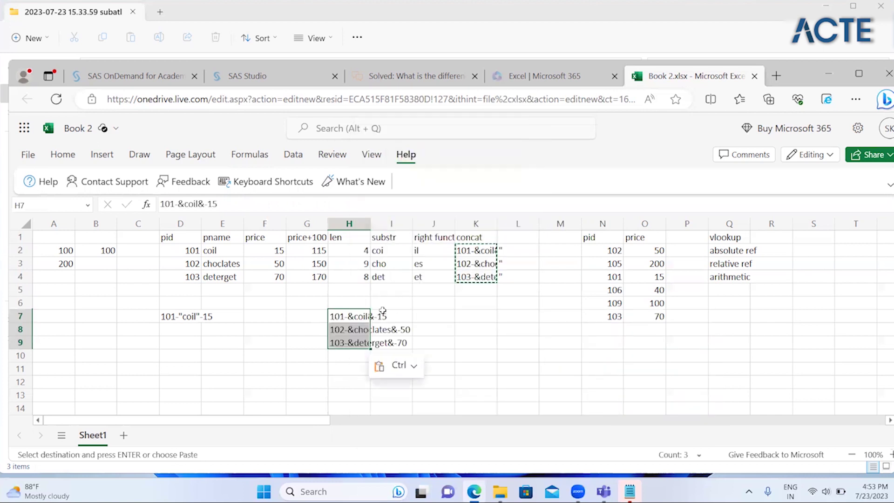
{"action": "key", "text": "Escape"}
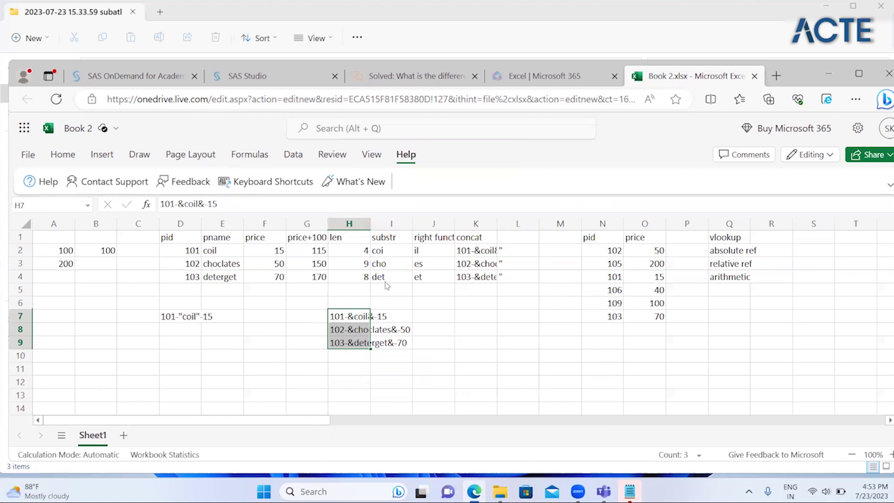
- Replace every & with a double quote in the pasted values in H7:H9
{"action": "key", "text": "ctrl+h"}
{"action": "key", "text": "Tab"}
{"action": "key", "text": "Tab"}
{"action": "key", "text": "Return"}
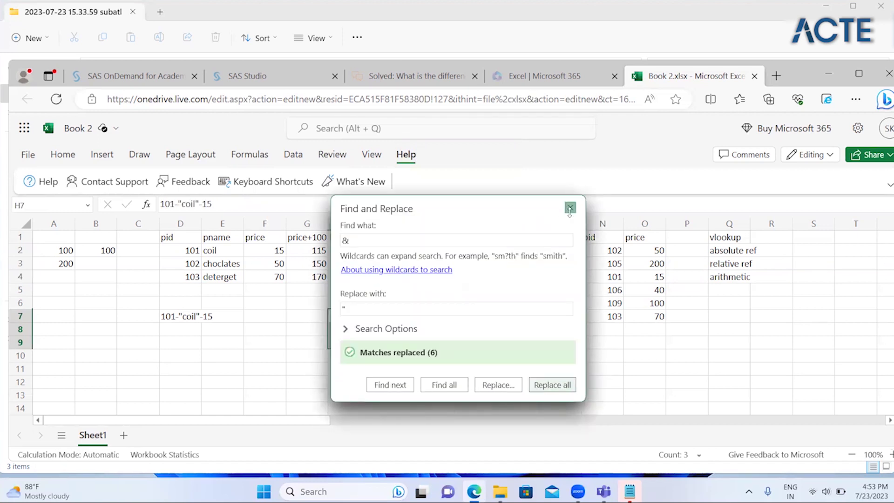
{"action": "left_click", "coordinate": [569, 208]}
{"action": "left_click", "coordinate": [432, 312]}
{"action": "left_click", "coordinate": [316, 337]}
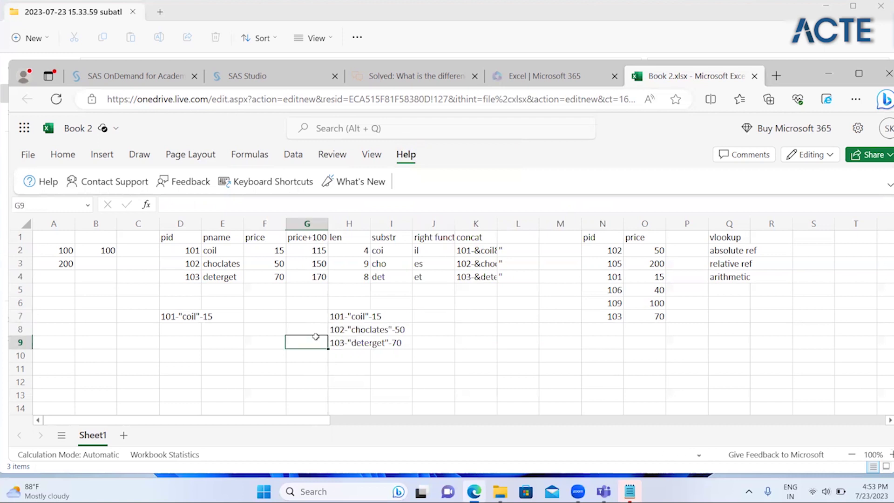
{"action": "key", "text": "Right"}
{"action": "key", "text": "Up"}
{"action": "key", "text": "Up"}
{"action": "key", "text": "shift+Down"}
{"action": "key", "text": "shift+Down"}
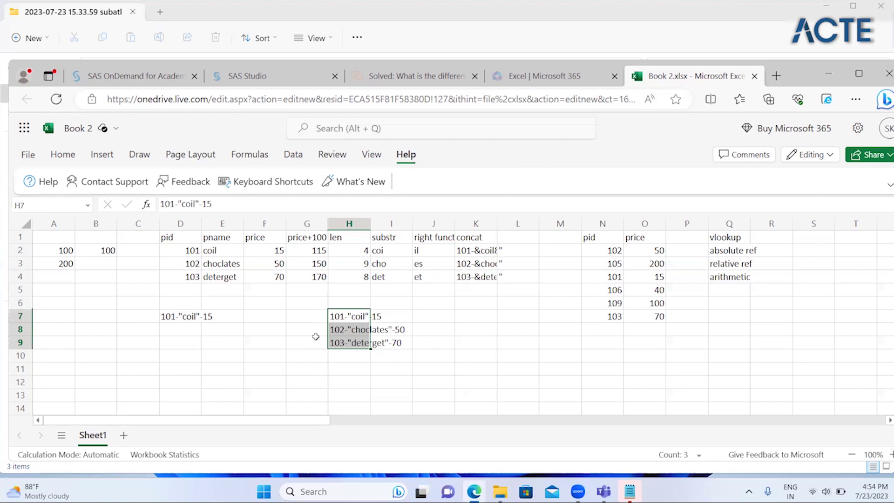
- Add len to the list of covered functions in Q5, below arithmetic
{"action": "key", "text": "Right"}
{"action": "key", "text": "Right"}
{"action": "key", "text": "Right"}
{"action": "key", "text": "Right"}
{"action": "key", "text": "Right"}
{"action": "key", "text": "Right"}
{"action": "key", "text": "Right"}
{"action": "key", "text": "Right"}
{"action": "key", "text": "Right"}
{"action": "key", "text": "Up"}
{"action": "key", "text": "Up"}
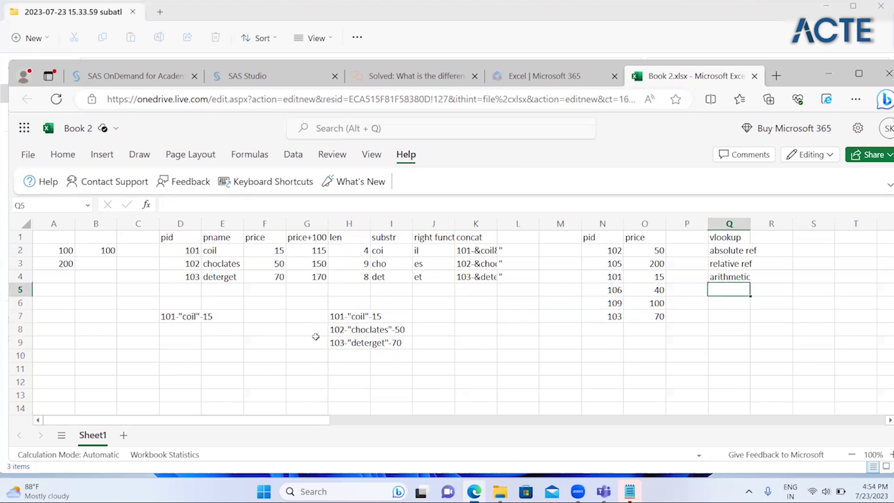
{"action": "type", "text": "len"}
{"action": "key", "text": "Return"}
- Add mid as the entry in Q6 of the function list, instead of substr
{"action": "type", "text": "substr"}
{"action": "key", "text": "ctrl+Return"}
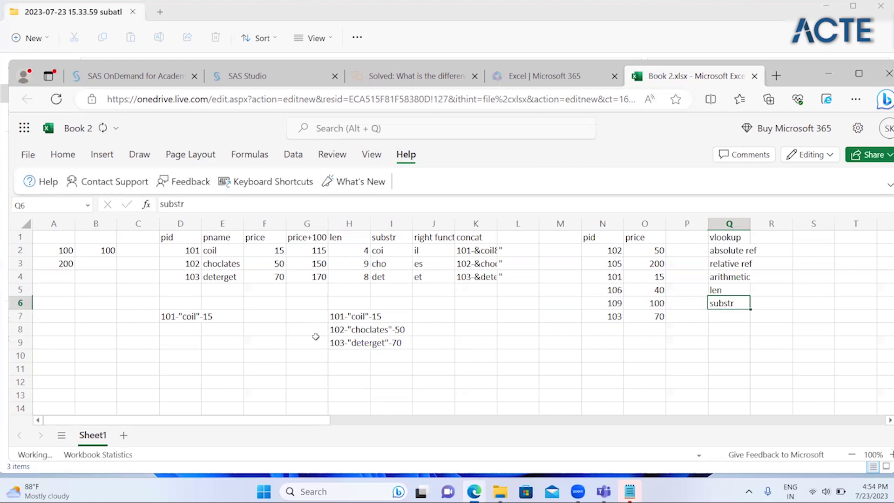
{"action": "key", "text": "Delete"}
{"action": "type", "text": "mi"}
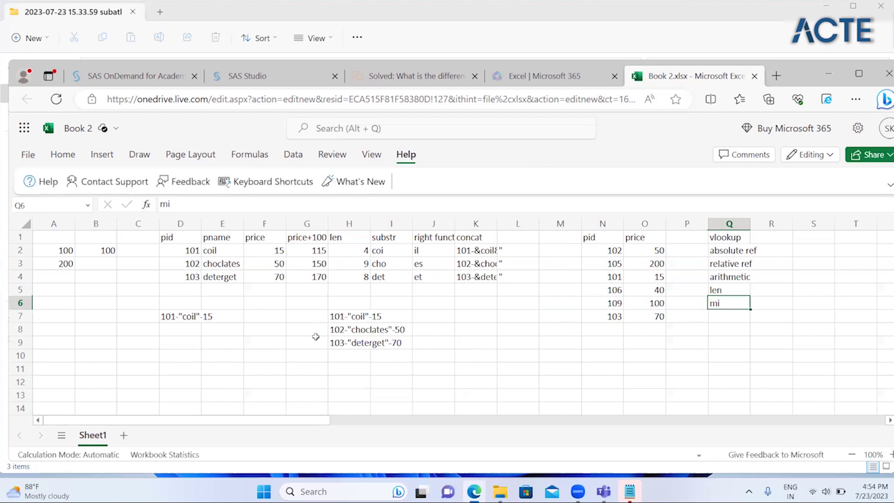
{"action": "type", "text": "d"}
{"action": "key", "text": "Return"}
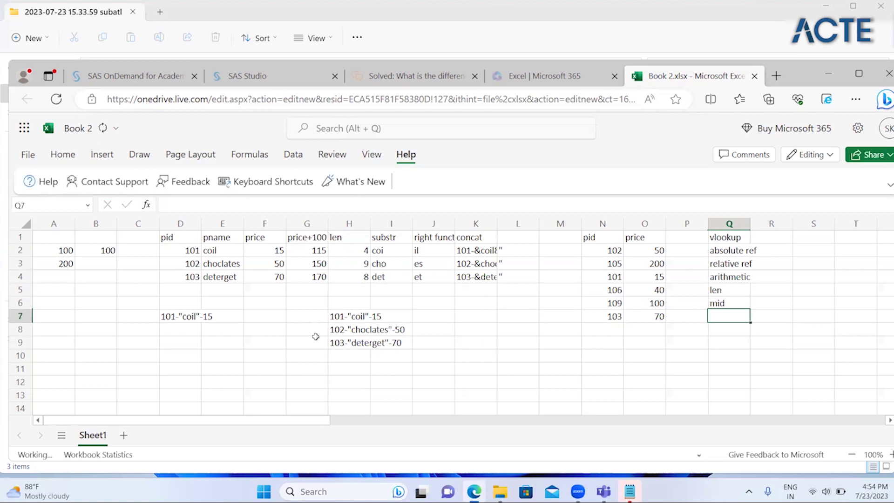
- Add right in Q7 and concat in Q8 to the function list
{"action": "type", "text": "rig"}
{"action": "key", "text": "BackSpace"}
{"action": "key", "text": "BackSpace"}
{"action": "type", "text": "ight"}
{"action": "key", "text": "Return"}
{"action": "type", "text": "concat"}
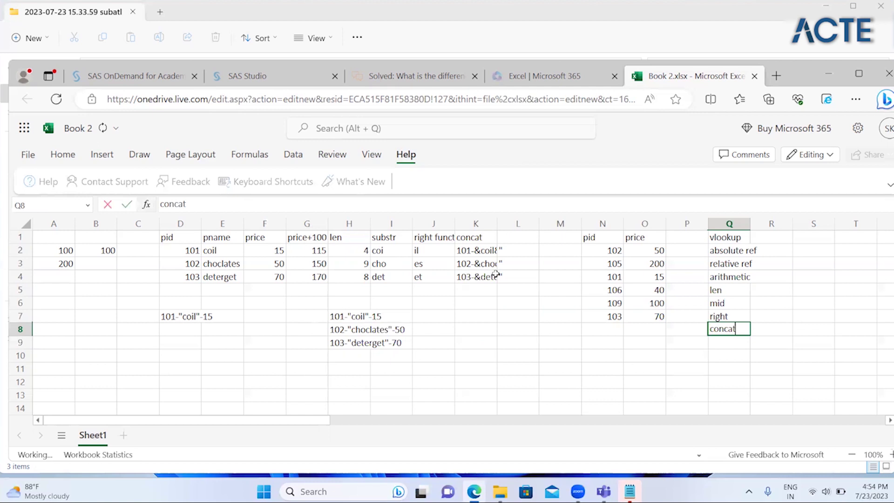
{"action": "key", "text": "Return"}
{"action": "left_click", "coordinate": [496, 275]}
{"action": "left_click", "coordinate": [584, 278]}
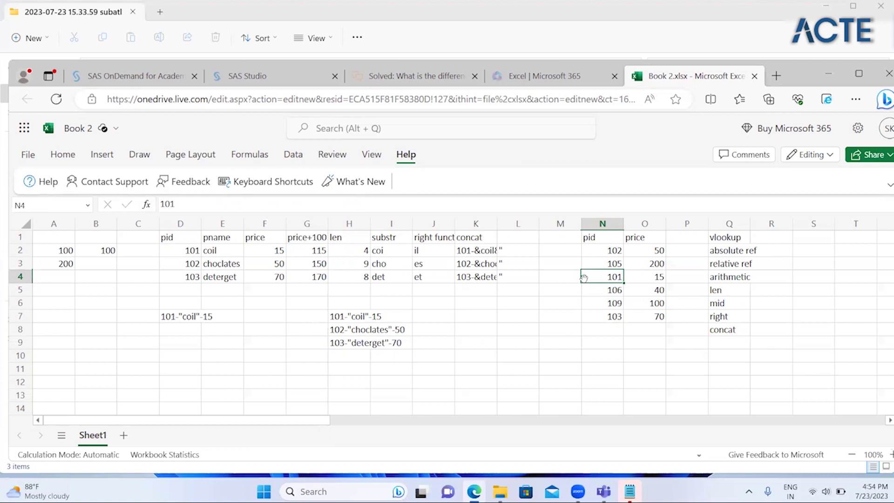
{"action": "left_click", "coordinate": [252, 275]}
{"action": "left_click", "coordinate": [222, 249]}
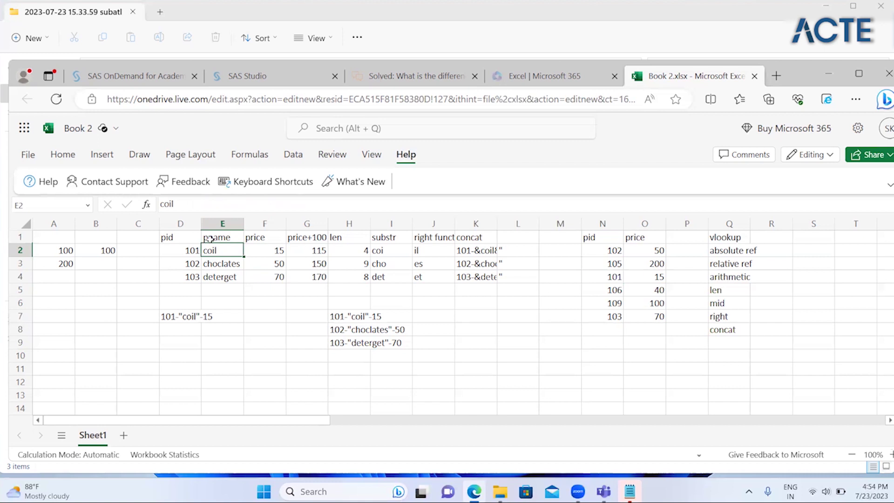
- Enter the formula =clean(F2) in M2 to clean the first product's price
{"action": "left_click", "coordinate": [511, 255]}
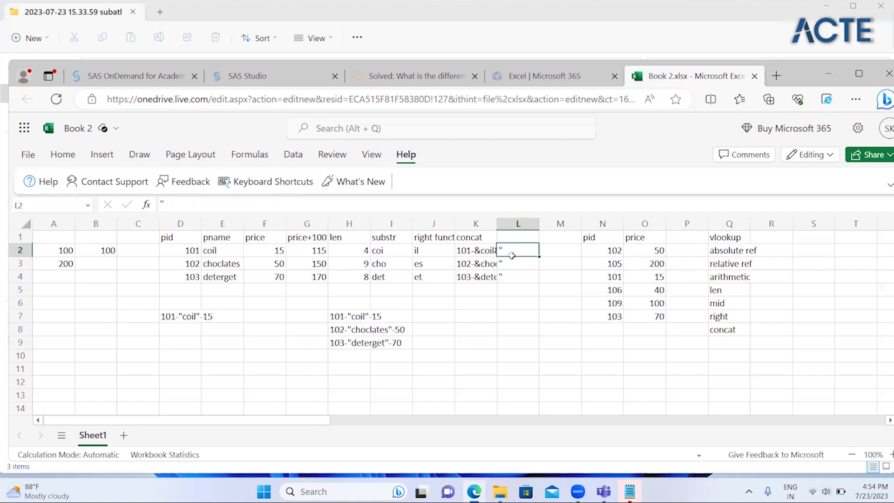
{"action": "key", "text": "Right"}
{"action": "type", "text": "=clean"}
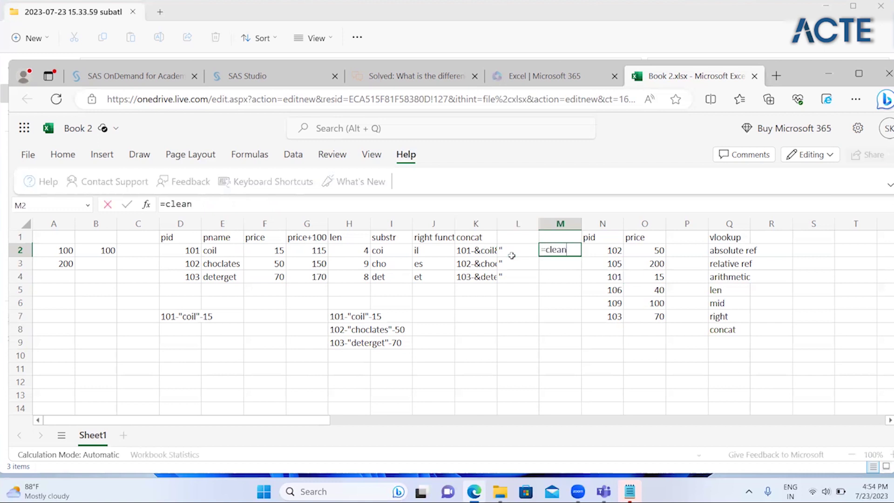
{"action": "type", "text": "("}
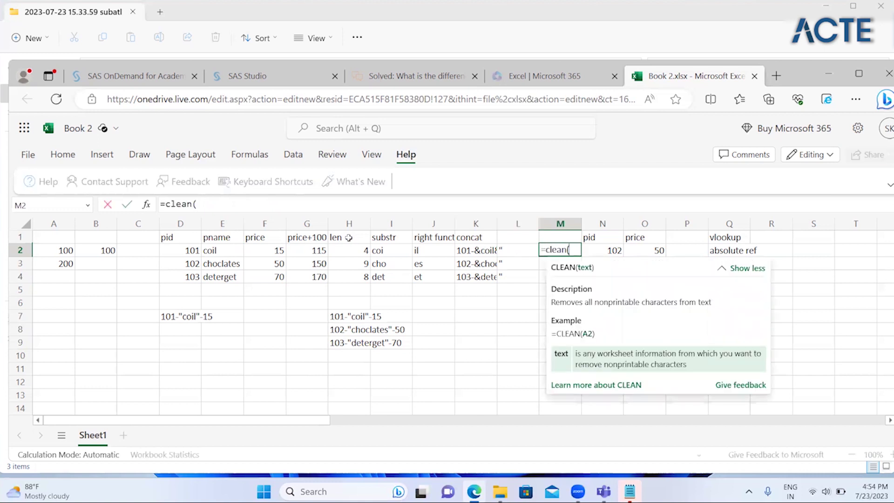
{"action": "left_click", "coordinate": [249, 256]}
{"action": "type", "text": ")"}
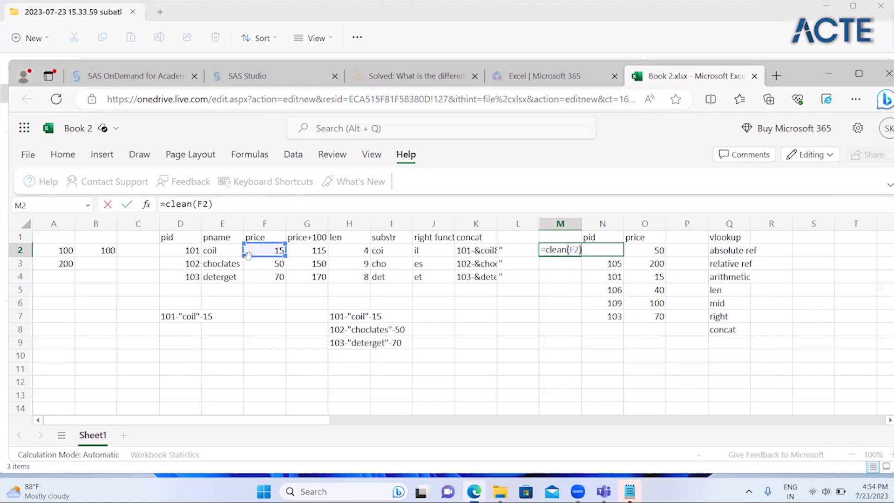
{"action": "key", "text": "Return"}
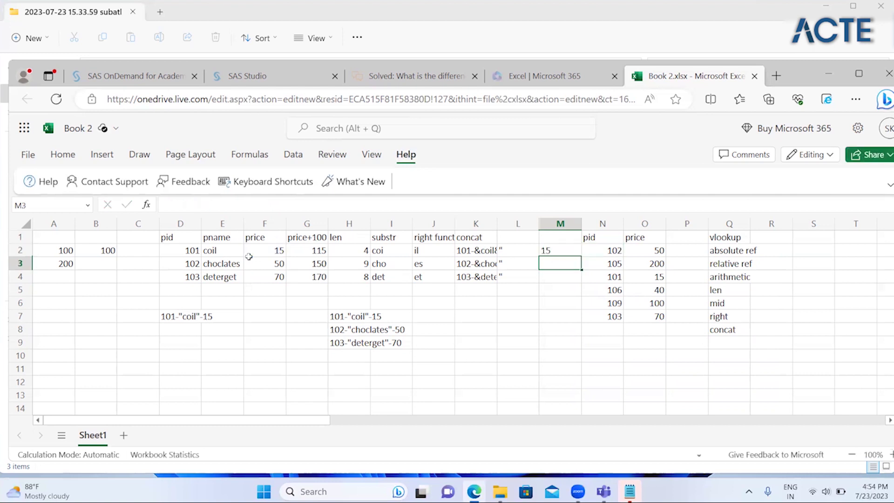
{"action": "key", "text": "Up"}
{"action": "key", "text": "Down"}
{"action": "key", "text": "Down"}
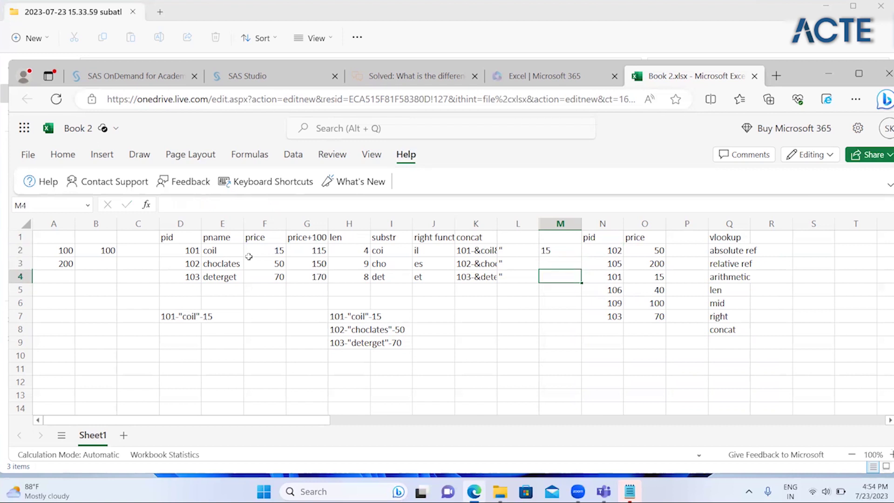
- Add clean to the list of covered functions in Q9, below concat
{"action": "key", "text": "Right"}
{"action": "key", "text": "Down"}
{"action": "key", "text": "Right"}
{"action": "key", "text": "Right"}
{"action": "key", "text": "Down"}
{"action": "key", "text": "Down"}
{"action": "key", "text": "Right"}
{"action": "key", "text": "Down"}
{"action": "key", "text": "Down"}
{"action": "type", "text": "clean"}
{"action": "key", "text": "Return"}
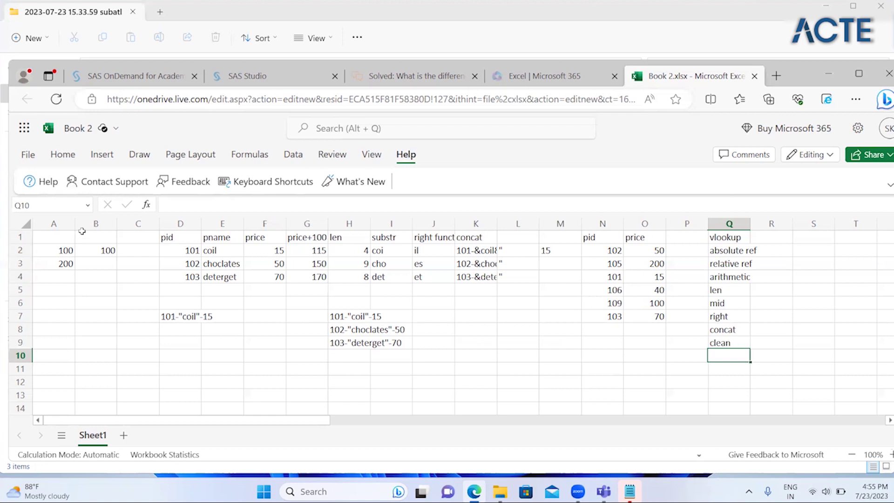
- Label the rows of a horizontal lookup table with pid in K11 and price in K12
{"action": "left_click", "coordinate": [473, 364]}
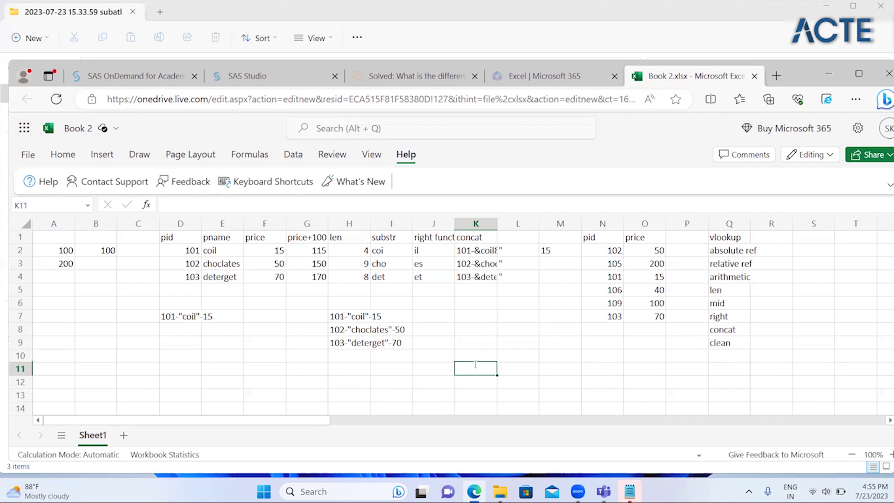
{"action": "type", "text": "pid"}
{"action": "key", "text": "Return"}
{"action": "type", "text": "price"}
{"action": "key", "text": "Return"}
- Enter the product IDs 102, 105, 101 and 106 across L11:O11 in the pid row
{"action": "left_click", "coordinate": [473, 363]}
{"action": "key", "text": "Right"}
{"action": "key", "text": "Left"}
{"action": "key", "text": "Right"}
{"action": "type", "text": "1"}
{"action": "type", "text": "2"}
{"action": "key", "text": "Tab"}
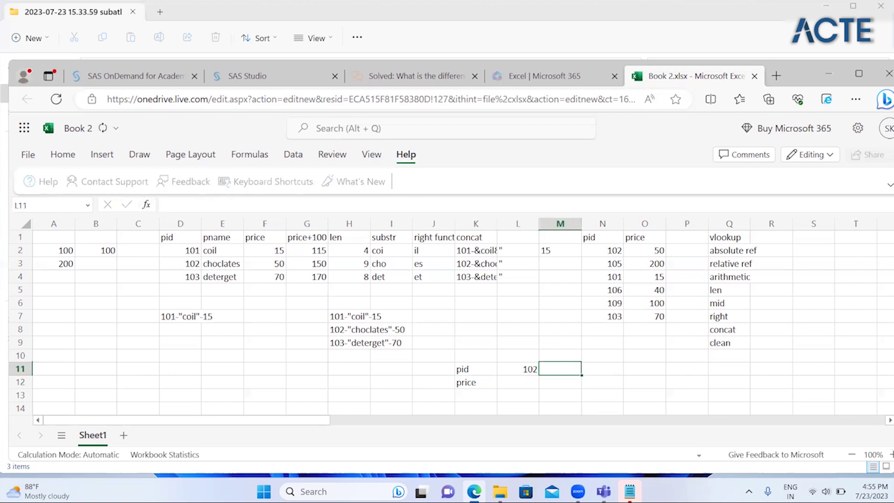
{"action": "type", "text": "5"}
{"action": "key", "text": "BackSpace"}
{"action": "type", "text": "11"}
{"action": "key", "text": "BackSpace"}
{"action": "type", "text": "05"}
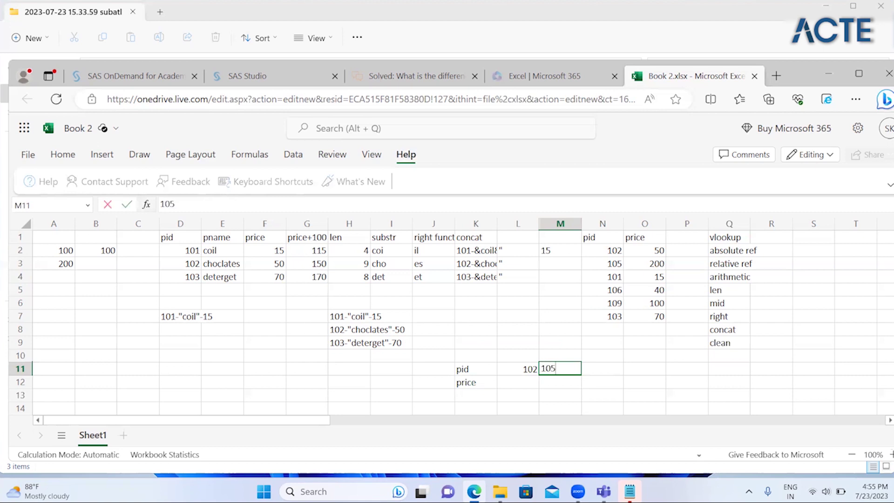
{"action": "key", "text": "Tab"}
{"action": "type", "text": "101"}
{"action": "key", "text": "Tab"}
{"action": "type", "text": "106"}
{"action": "key", "text": "Return"}
- Fill the price row of the horizontal table with 50, 200, 15 and 40 in L12:O12
{"action": "left_click", "coordinate": [518, 382]}
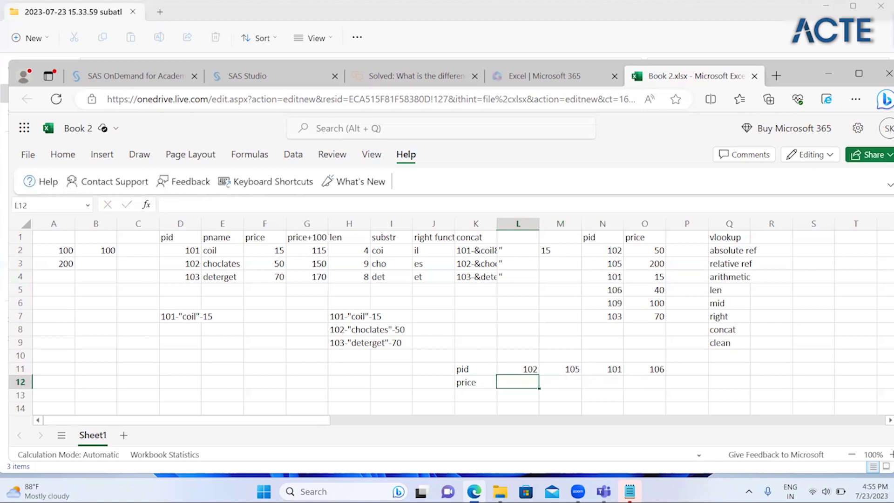
{"action": "type", "text": "50"}
{"action": "key", "text": "Tab"}
{"action": "type", "text": "200"}
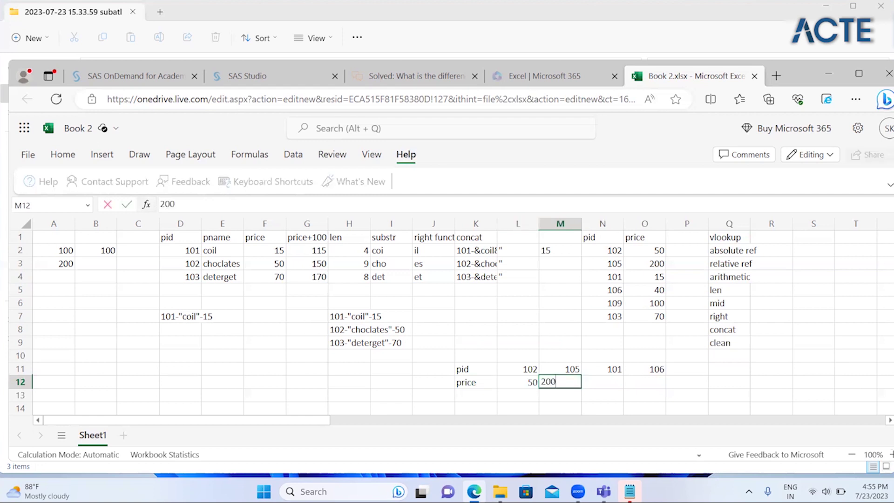
{"action": "key", "text": "Tab"}
{"action": "type", "text": "15"}
{"action": "key", "text": "Tab"}
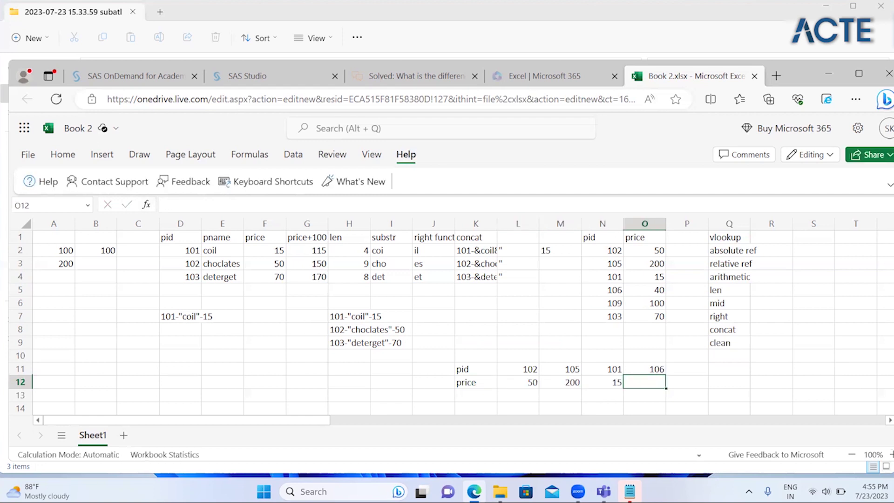
{"action": "type", "text": "40"}
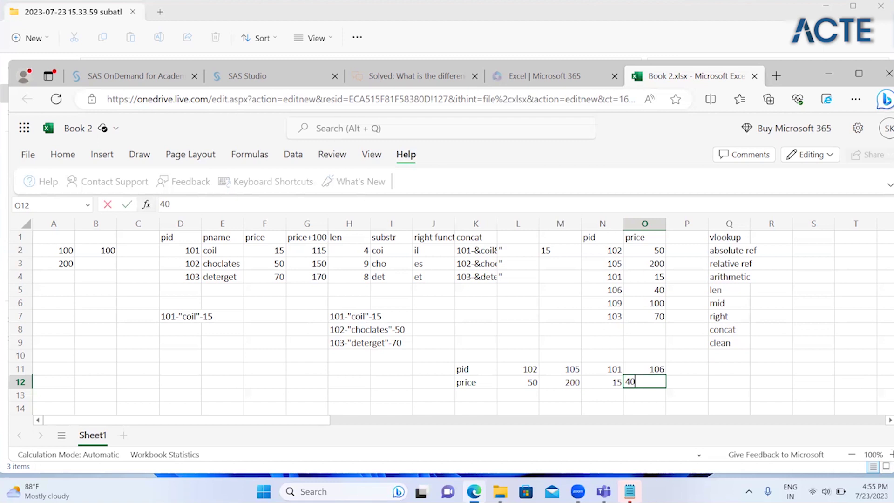
{"action": "left_click", "coordinate": [471, 317]}
{"action": "left_click", "coordinate": [550, 254]}
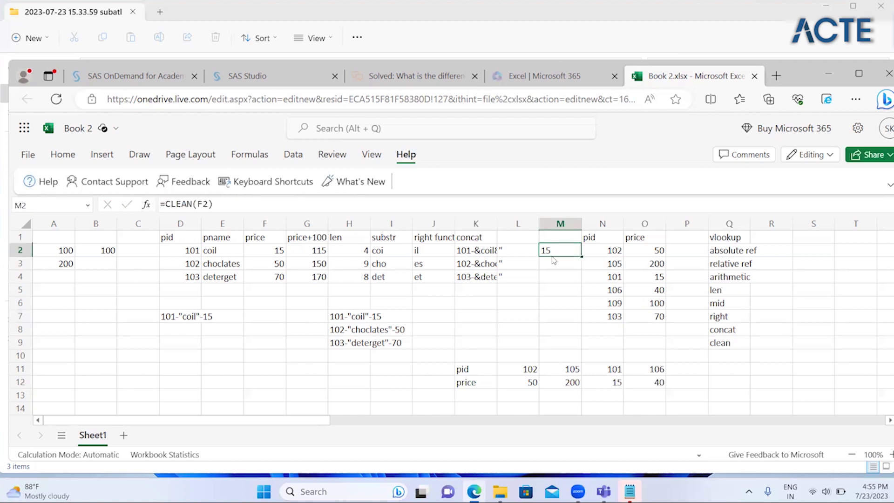
{"action": "type", "text": "=hlookup("}
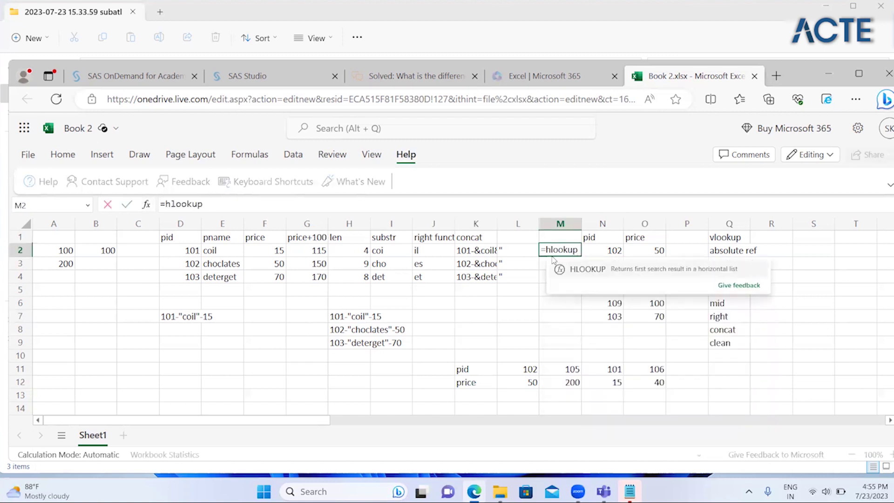
{"action": "left_click", "coordinate": [194, 252]}
{"action": "left_click", "coordinate": [470, 369]}
{"action": "key", "text": "shift+Down"}
{"action": "key", "text": "shift+Right"}
{"action": "key", "text": "shift+Right"}
{"action": "key", "text": "shift+Right"}
{"action": "key", "text": "shift+Right"}
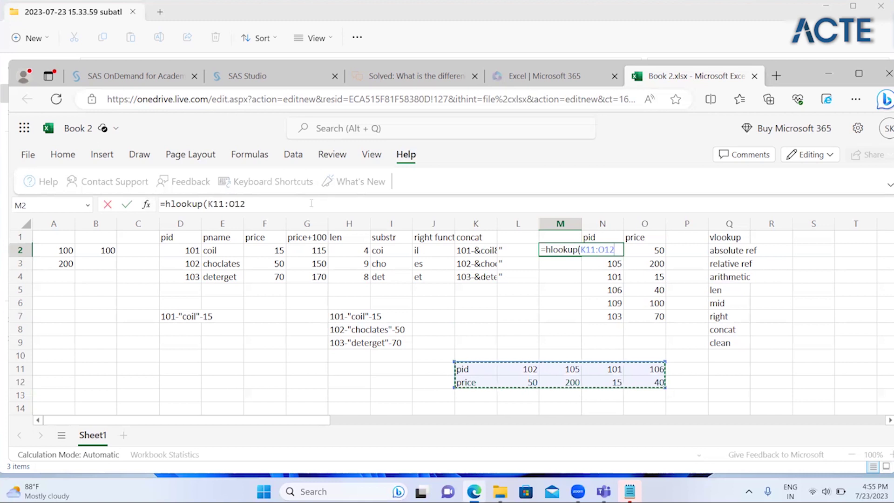
{"action": "key", "text": "Escape"}
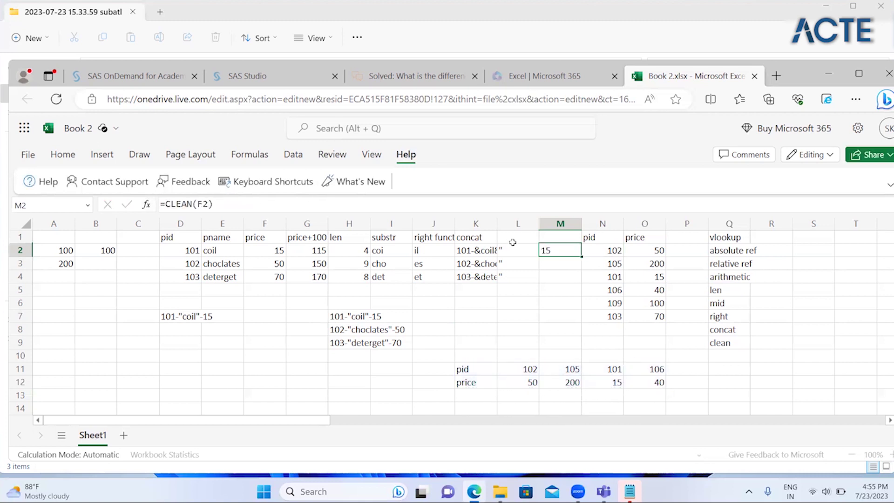
- Begin an HLOOKUP formula in M2 with D2 as the lookup value and K11:O12 as the table array
{"action": "type", "text": "=hlo"}
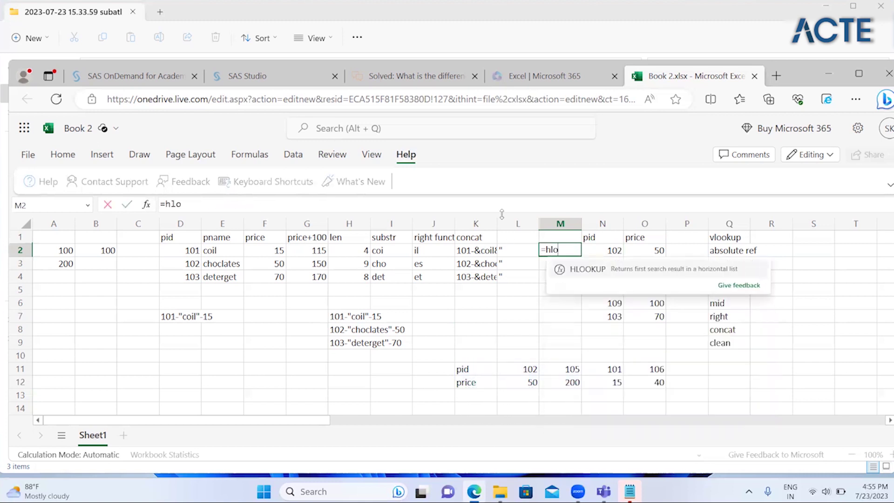
{"action": "type", "text": "okup("}
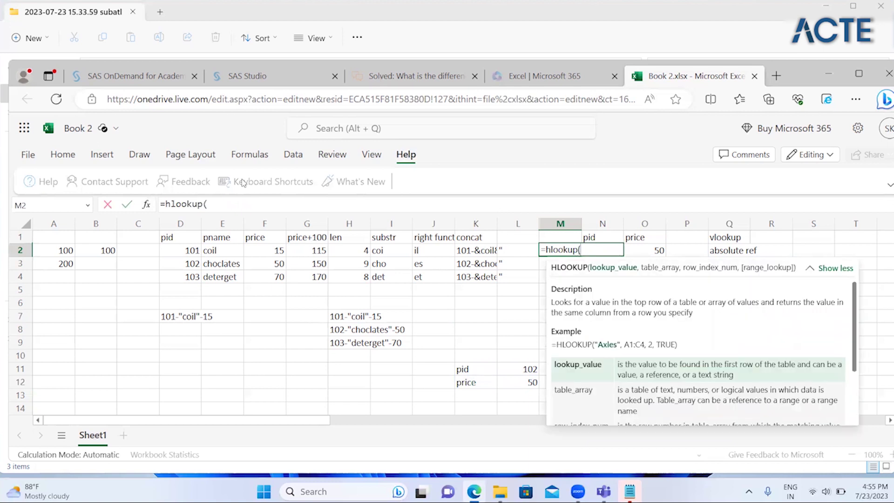
{"action": "left_click", "coordinate": [181, 245]}
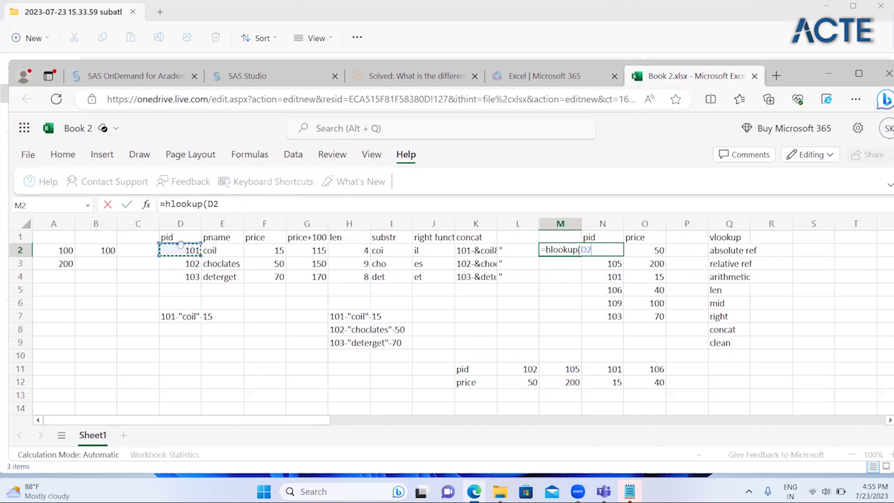
{"action": "type", "text": ","}
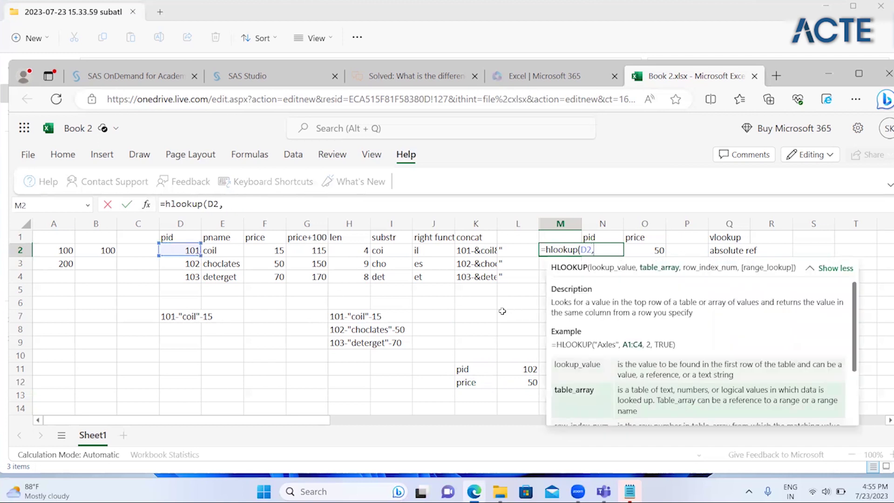
{"action": "left_click", "coordinate": [468, 373]}
{"action": "key", "text": "shift+Right"}
{"action": "key", "text": "shift+Down"}
{"action": "key", "text": "shift+Right"}
{"action": "key", "text": "shift+Right"}
{"action": "key", "text": "shift+Right"}
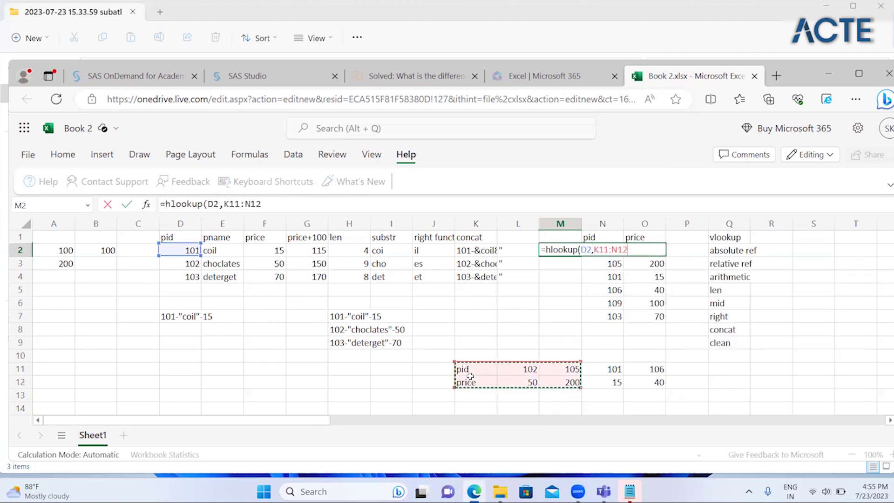
- Make the table range absolute as $K$11:$O$12 and complete the HLOOKUP with row index 2 and range lookup 0
{"action": "left_click", "coordinate": [236, 205]}
{"action": "key", "text": "F4"}
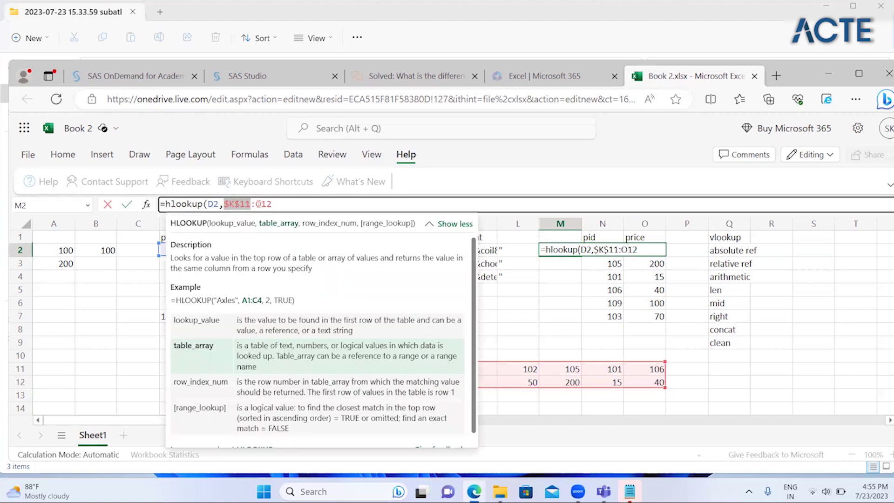
{"action": "key", "text": "F4"}
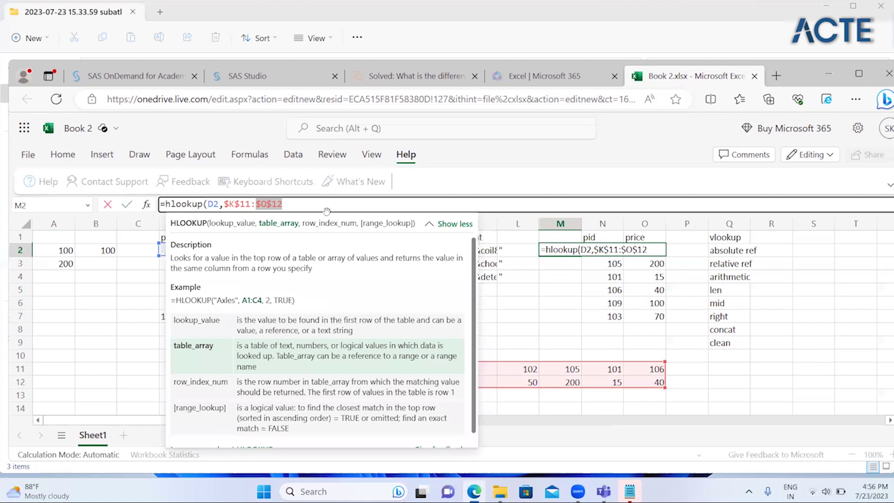
{"action": "left_click", "coordinate": [325, 209]}
{"action": "type", "text": ",2,0)"}
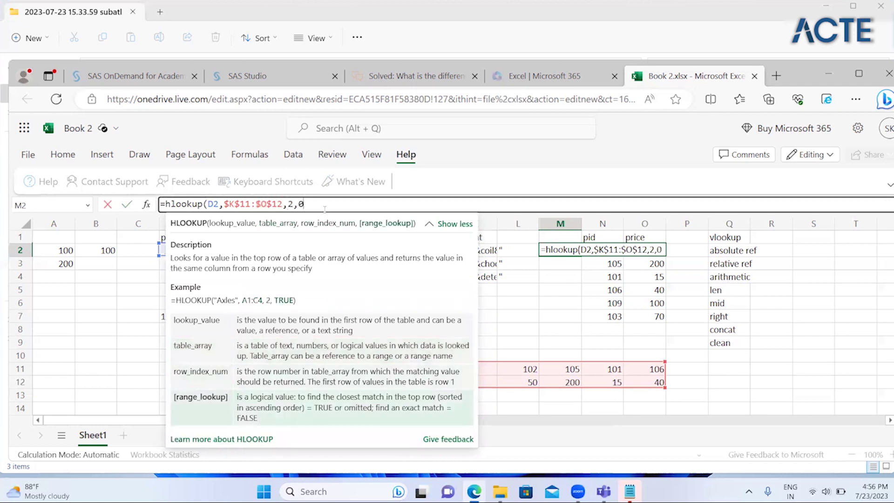
{"action": "key", "text": "Return"}
- Add a third row label, store, in K13 below price in the horizontal table
{"action": "key", "text": "Down"}
{"action": "key", "text": "Down"}
{"action": "key", "text": "Down"}
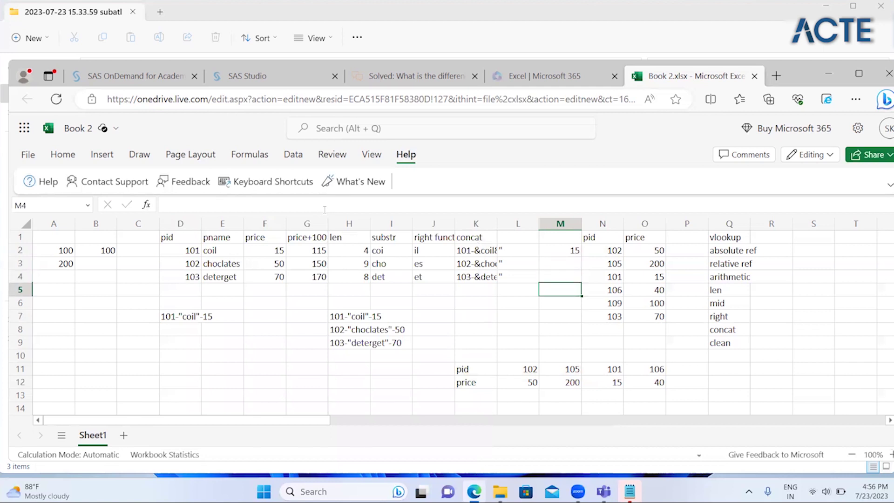
{"action": "key", "text": "Down"}
{"action": "key", "text": "Down"}
{"action": "key", "text": "Down"}
{"action": "key", "text": "Down"}
{"action": "key", "text": "Down"}
{"action": "key", "text": "Left"}
{"action": "key", "text": "Left"}
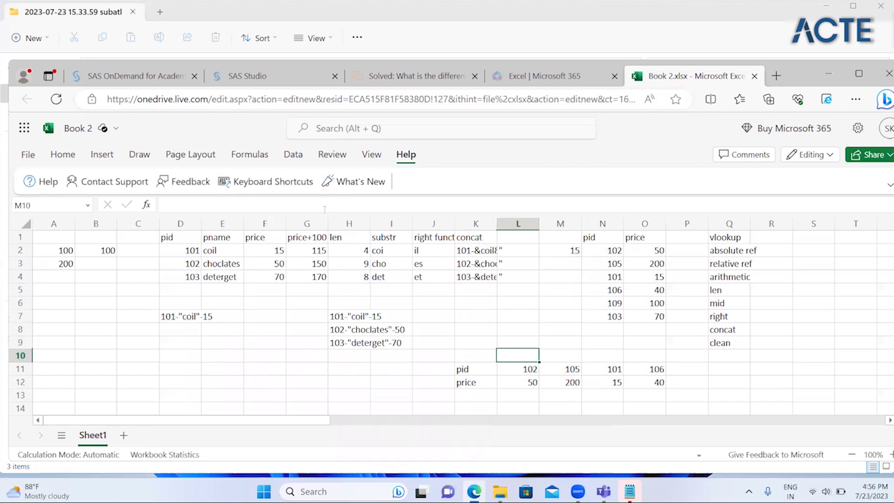
{"action": "key", "text": "Down"}
{"action": "key", "text": "Down"}
{"action": "key", "text": "Down"}
{"action": "type", "text": "store"}
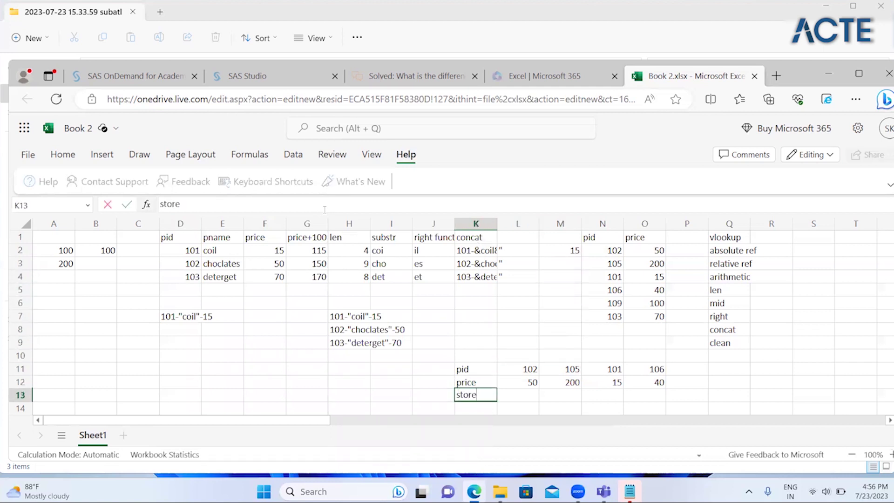
- Fill the store row with aaa, bbb, ccc and ddd in L13:O13
{"action": "key", "text": "Tab"}
{"action": "type", "text": "aaa"}
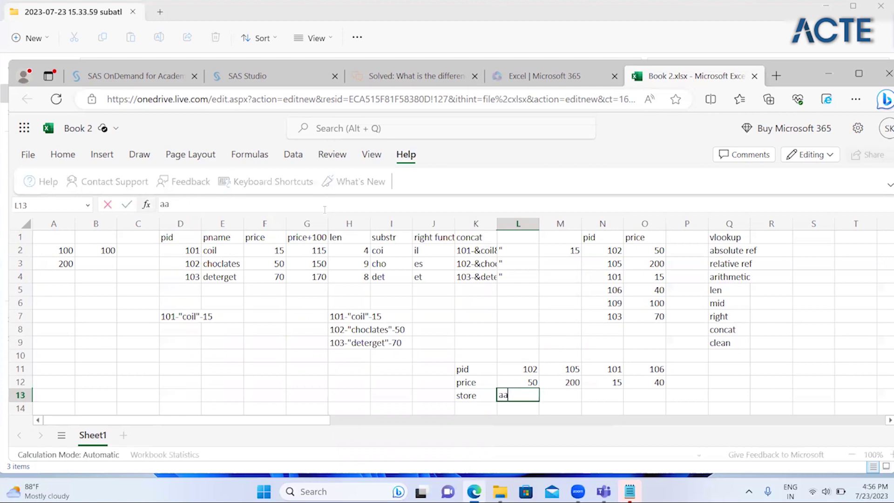
{"action": "key", "text": "Tab"}
{"action": "type", "text": "bbb"}
{"action": "key", "text": "Tab"}
{"action": "type", "text": "ccc"}
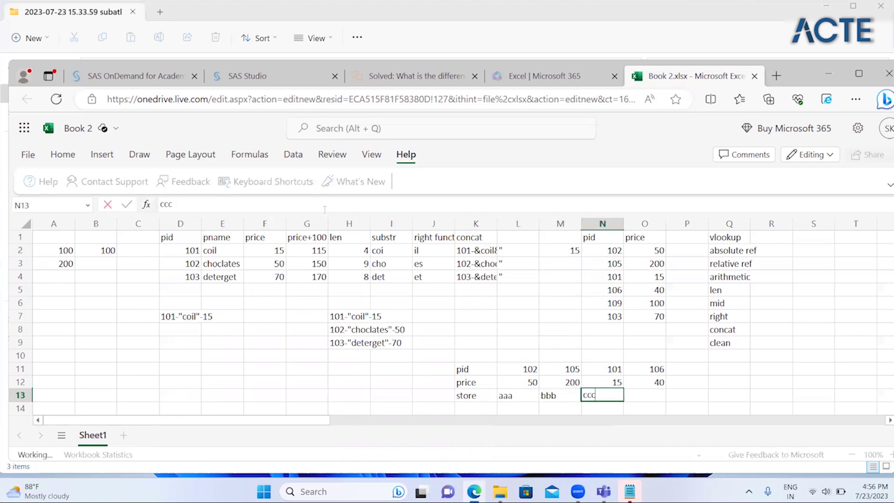
{"action": "key", "text": "Tab"}
{"action": "type", "text": "ddd"}
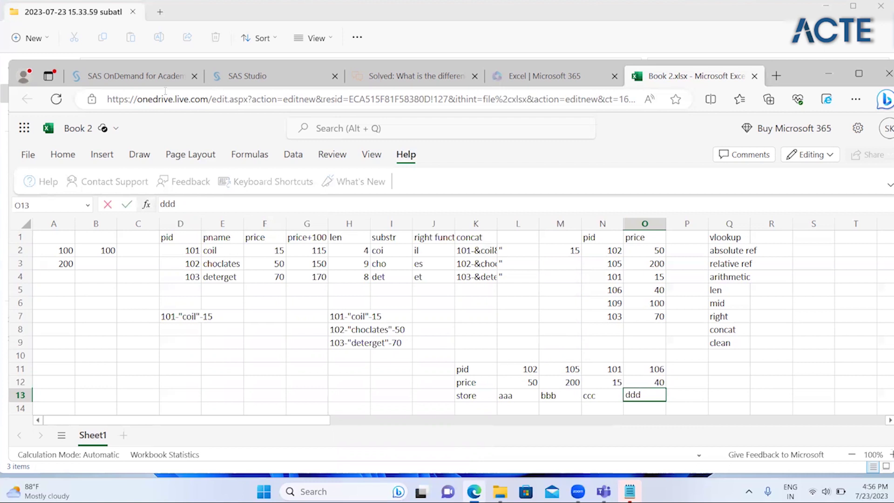
- Edit the HLOOKUP formula in M2 to use the range $K$11:$O$13 and row index 3
{"action": "left_click", "coordinate": [586, 251]}
{"action": "left_click", "coordinate": [569, 252]}
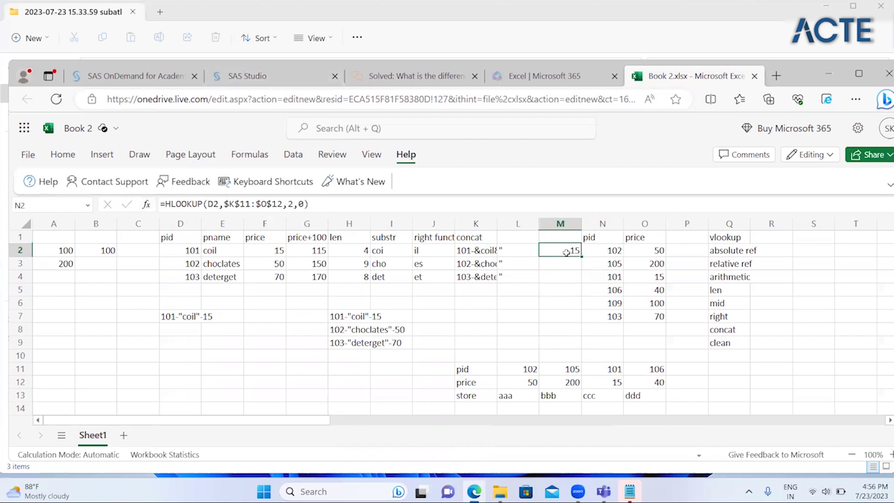
{"action": "left_click", "coordinate": [281, 203]}
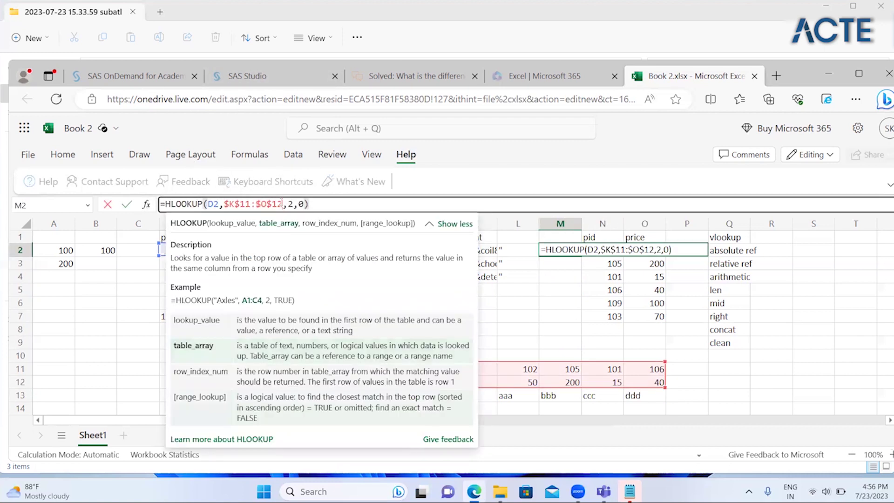
{"action": "key", "text": "BackSpace"}
{"action": "type", "text": "3"}
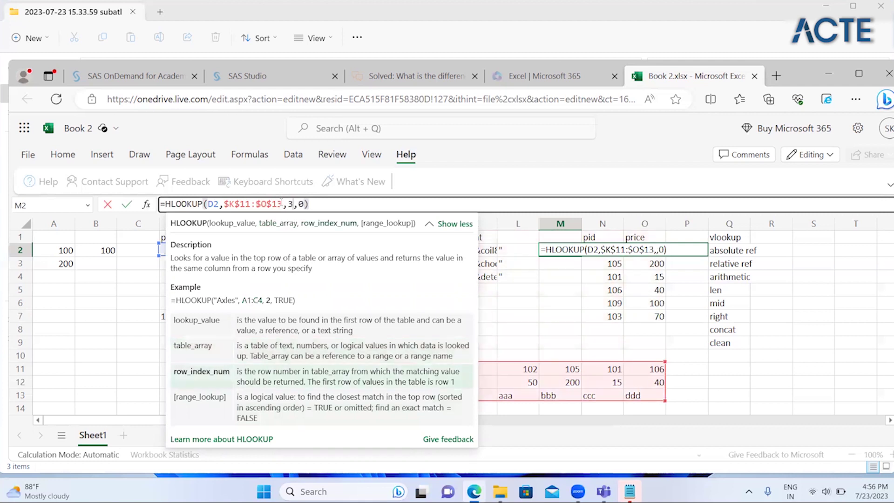
{"action": "key", "text": "Return"}
- Fill the HLOOKUP formula from M2 down through M4 for the remaining products
{"action": "key", "text": "Down"}
{"action": "key", "text": "Down"}
{"action": "key", "text": "Up"}
{"action": "key", "text": "shift+Up"}
{"action": "key", "text": "shift+Up"}
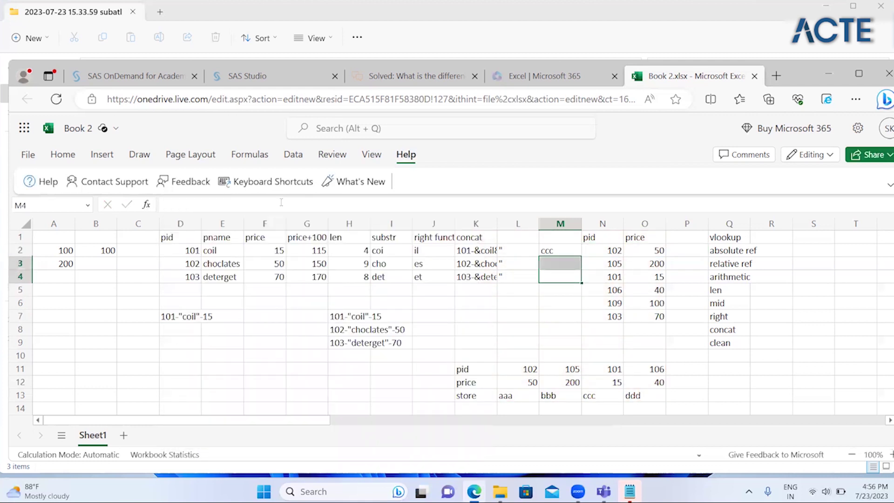
{"action": "key", "text": "ctrl+d"}
{"action": "key", "text": "Up"}
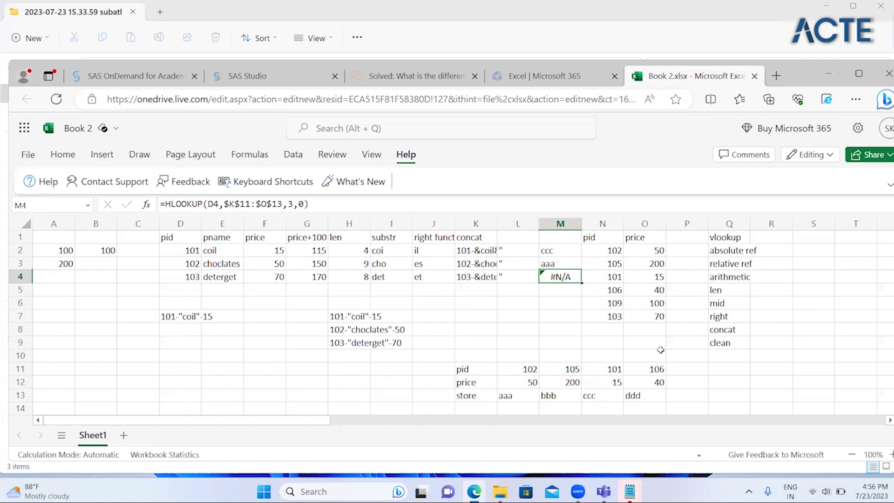
{"action": "left_click", "coordinate": [599, 240]}
{"action": "left_click_drag", "start_coordinate": [599, 240], "coordinate": [642, 328]}
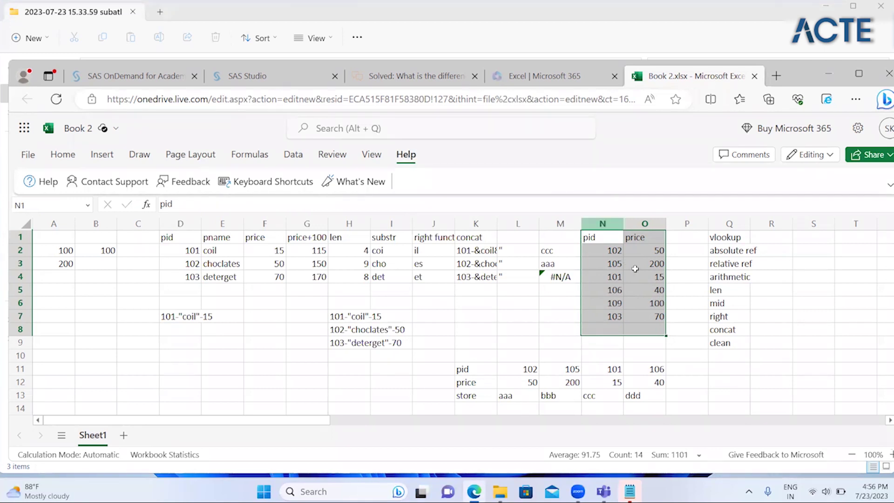
{"action": "left_click_drag", "start_coordinate": [462, 373], "coordinate": [684, 411]}
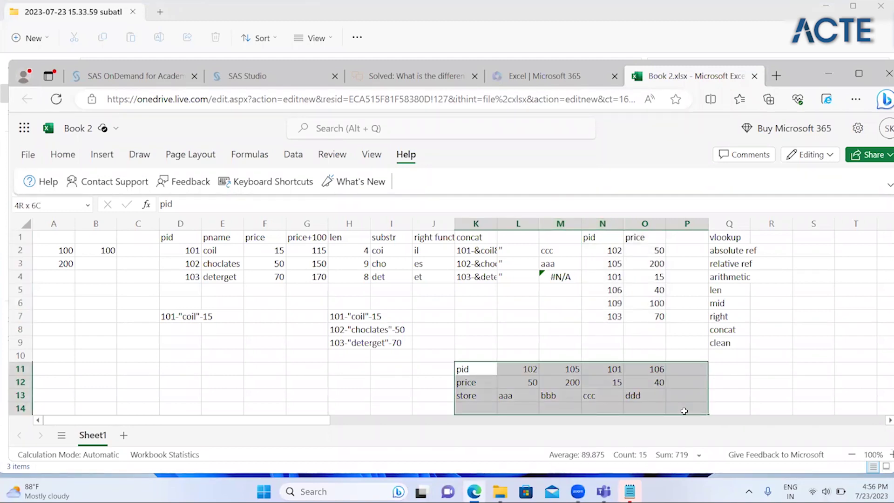
{"action": "left_click_drag", "start_coordinate": [684, 411], "coordinate": [684, 411]}
- Change the price heading in F1 to Vlookup
{"action": "left_click", "coordinate": [275, 235]}
{"action": "type", "text": "Vlookup"}
{"action": "key", "text": "Return"}
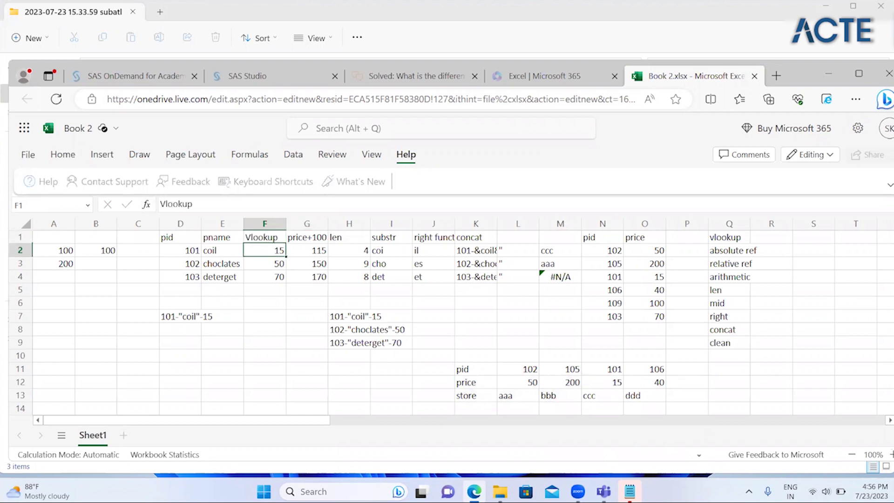
- Label the column of HLOOKUP results with the heading hlookup in M1
{"action": "left_click", "coordinate": [563, 232]}
{"action": "type", "text": "hloo["}
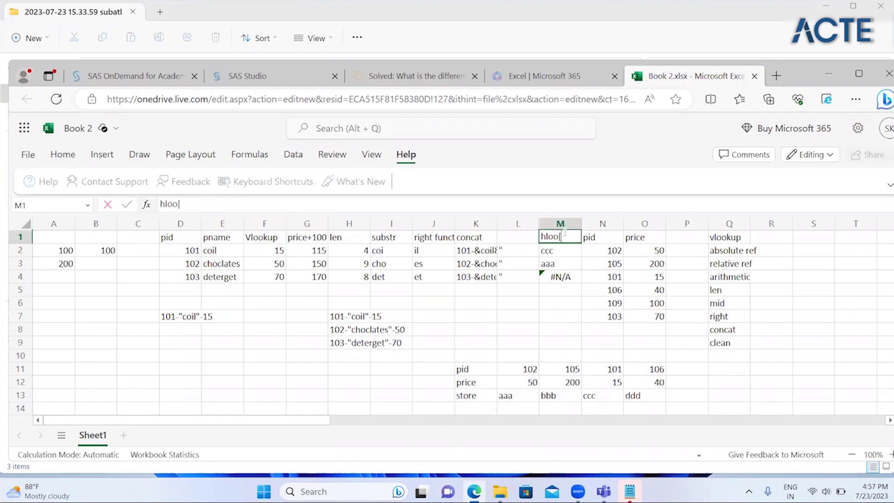
{"action": "key", "text": "BackSpace"}
{"action": "type", "text": "kup"}
{"action": "key", "text": "Return"}
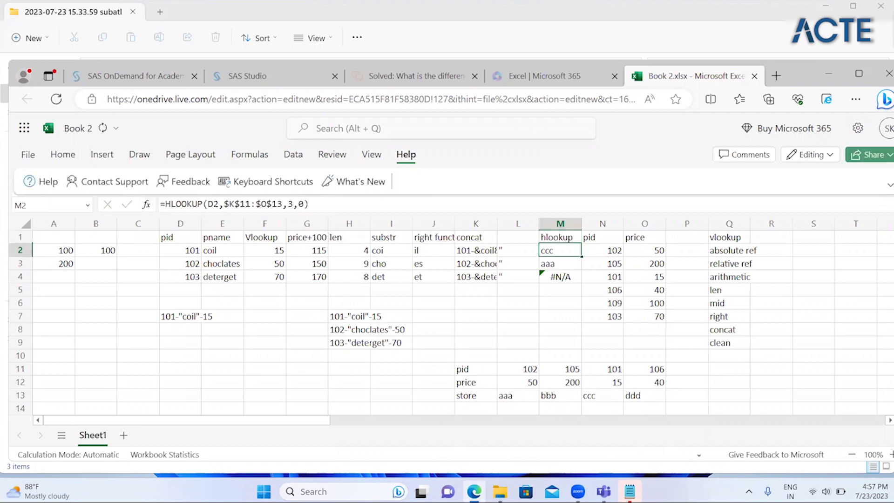
- Clear the stray quotation marks from L2:L4 beside the concat column
{"action": "key", "text": "Return"}
{"action": "key", "text": "Left"}
{"action": "key", "text": "Up"}
{"action": "key", "text": "shift+Down"}
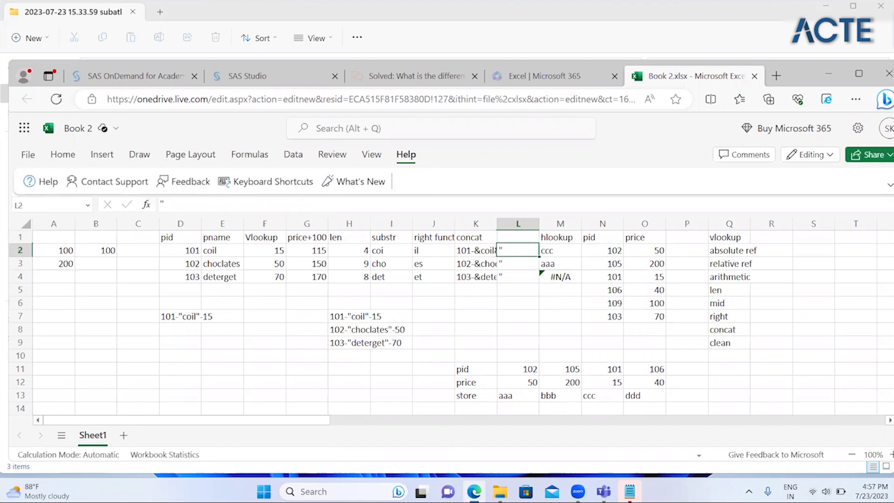
{"action": "key", "text": "shift+Down"}
{"action": "key", "text": "Delete"}
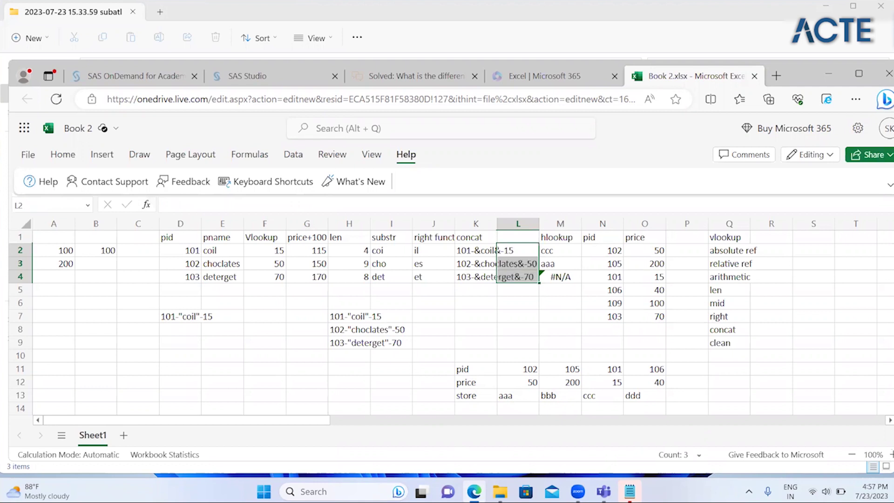
- Inspect the VLOOKUP formula in F2 and the ranges it references, leaving the formula as it is
{"action": "key", "text": "Left"}
{"action": "key", "text": "Left"}
{"action": "key", "text": "Left"}
{"action": "key", "text": "Left"}
{"action": "key", "text": "Left"}
{"action": "key", "text": "Left"}
{"action": "key", "text": "Left"}
{"action": "key", "text": "Right"}
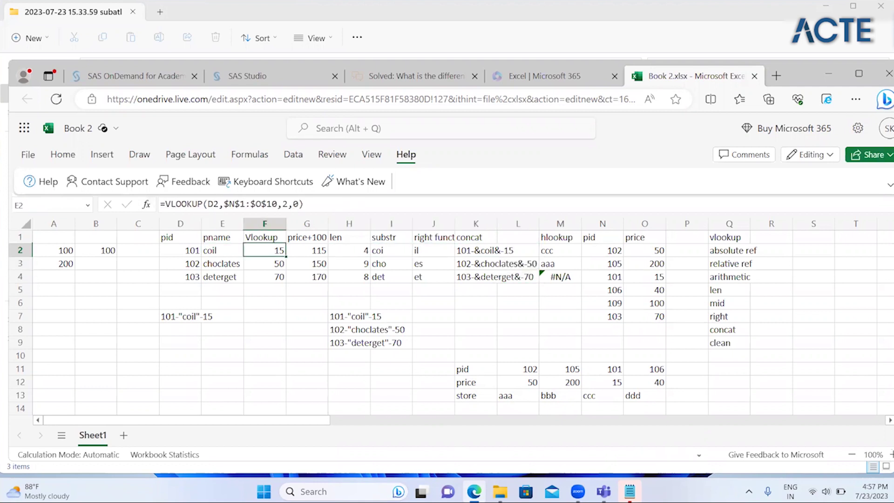
{"action": "key", "text": "F2"}
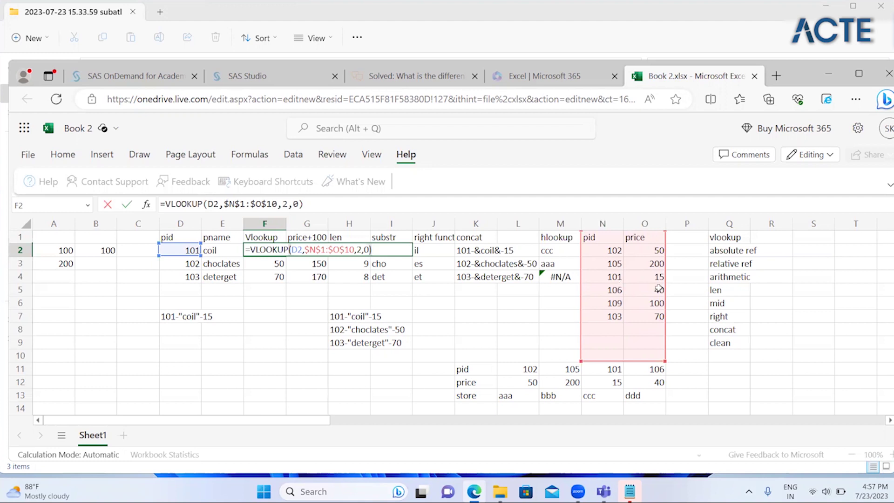
{"action": "key", "text": "ctrl+Return"}
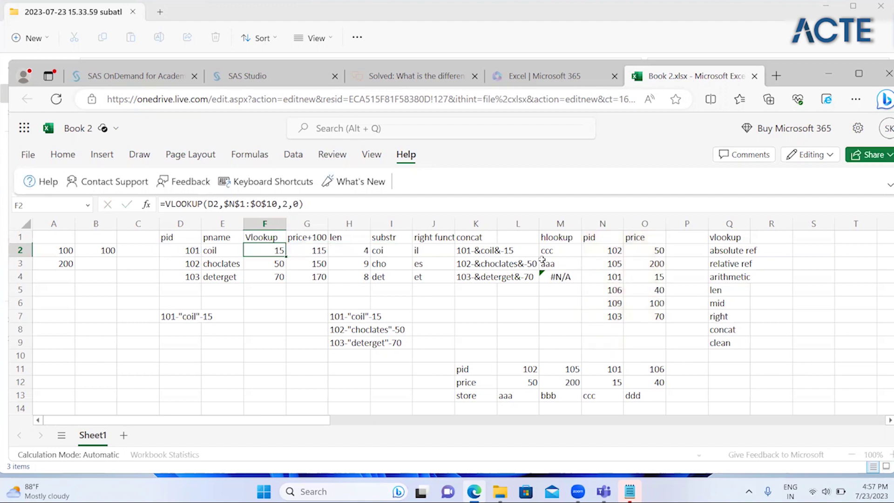
- Inspect the HLOOKUP formula in M2 and read the function help for its arguments
{"action": "left_click", "coordinate": [547, 252]}
{"action": "double_click", "coordinate": [547, 252]}
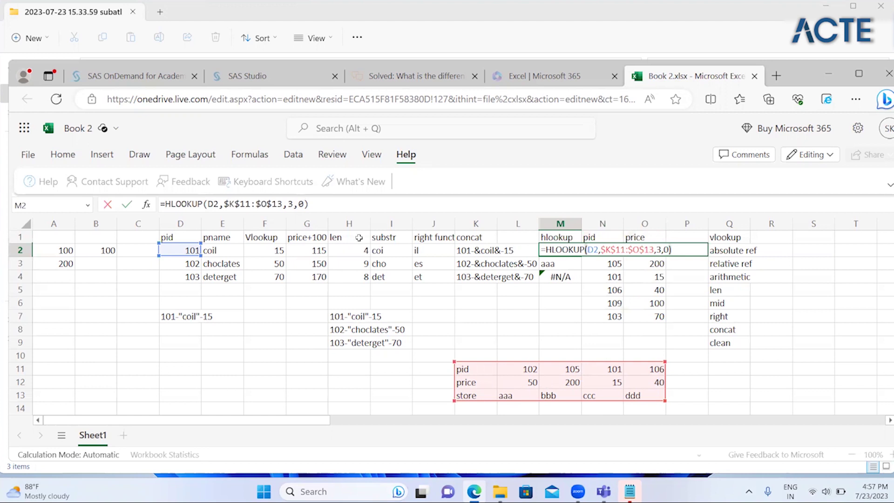
{"action": "left_click", "coordinate": [301, 205]}
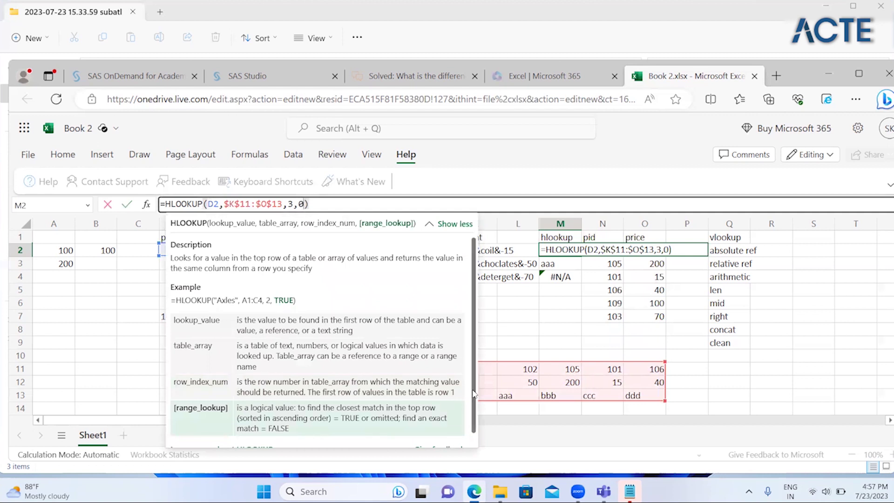
{"action": "left_click_drag", "start_coordinate": [474, 393], "coordinate": [476, 422]}
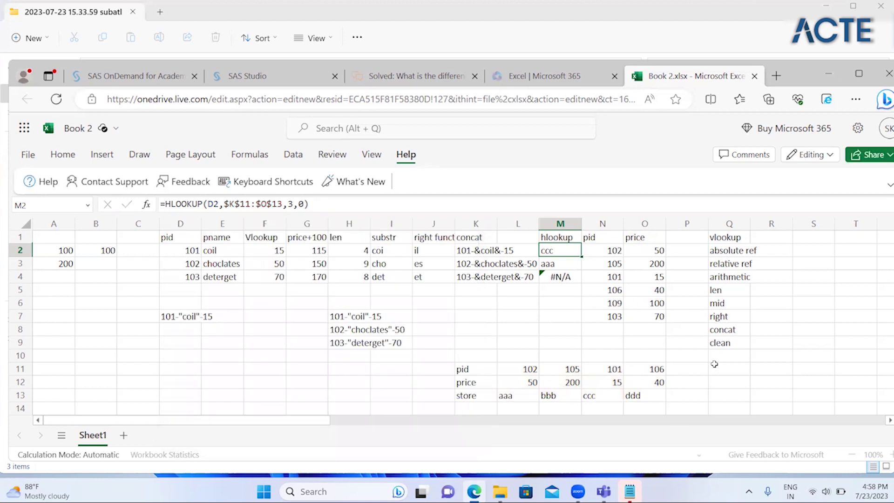
- Add hlookup to the list of covered functions in Q10
{"action": "left_click", "coordinate": [713, 365]}
{"action": "key", "text": "Up"}
{"action": "type", "text": "hlookup"}
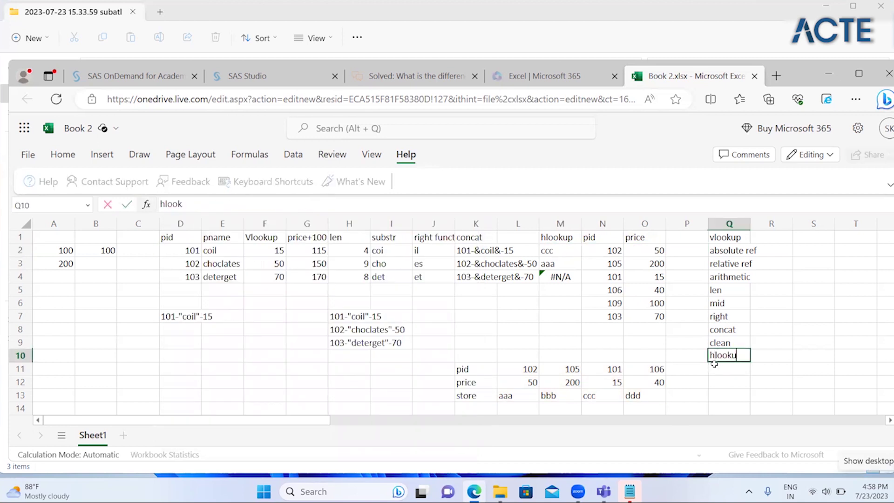
{"action": "key", "text": "Return"}
{"action": "key", "text": "Up"}
{"action": "key", "text": "ctrl+Up"}
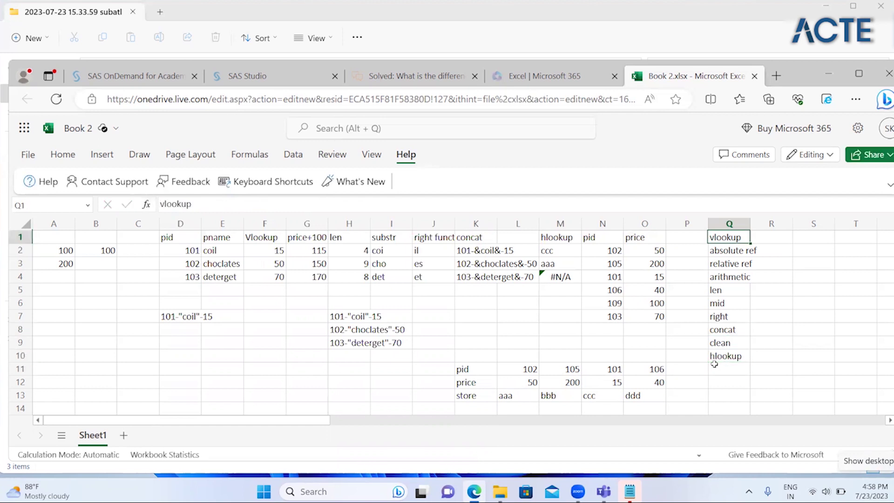
{"action": "key", "text": "ctrl+shift+Down"}
{"action": "key", "text": "alt+super"}
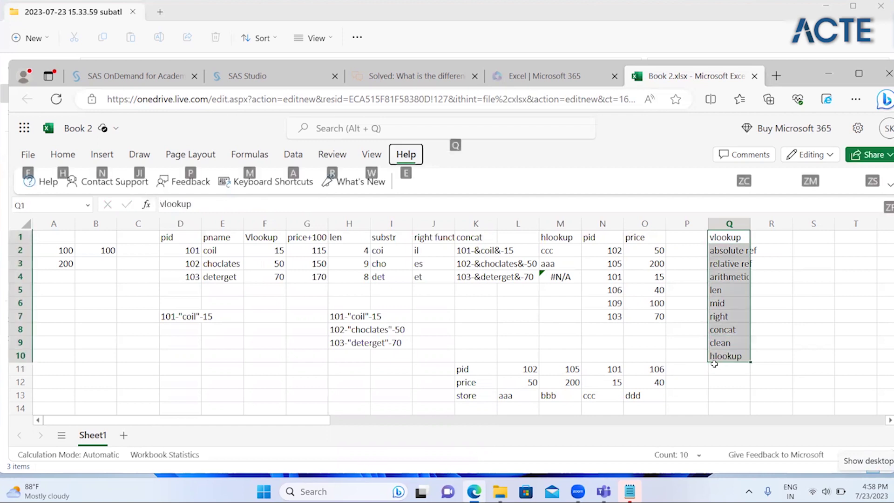
{"action": "key", "text": "Left"}
{"action": "key", "text": "Left"}
{"action": "key", "text": "Left"}
{"action": "key", "text": "Left"}
{"action": "key", "text": "Left"}
{"action": "key", "text": "Left"}
- Widen column Q so the entries in the function list fit within it
{"action": "left_click", "coordinate": [785, 327]}
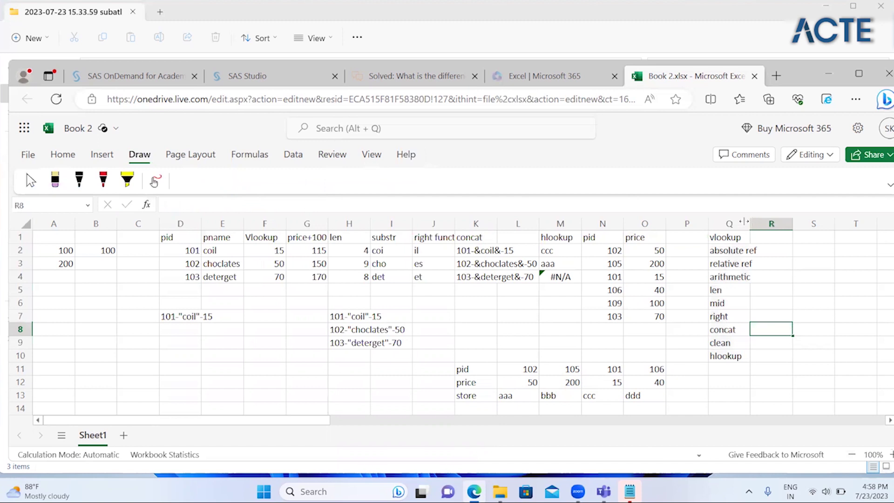
{"action": "left_click_drag", "start_coordinate": [750, 224], "coordinate": [761, 224]}
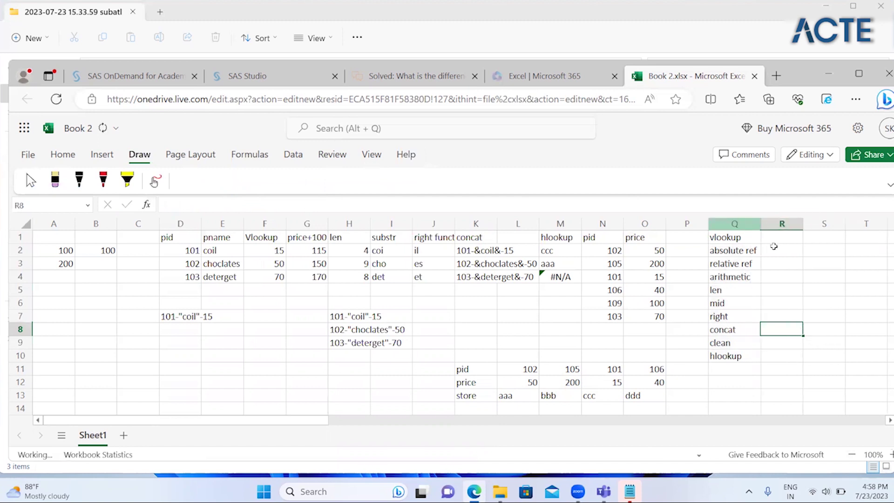
- Review the list of covered functions in column Q, from the first entry to the empty cell Q11 below it
{"action": "left_click", "coordinate": [757, 254]}
{"action": "key", "text": "Up"}
{"action": "key", "text": "Down"}
{"action": "key", "text": "Down"}
{"action": "key", "text": "Down"}
{"action": "key", "text": "Down"}
{"action": "key", "text": "Down"}
{"action": "key", "text": "Down"}
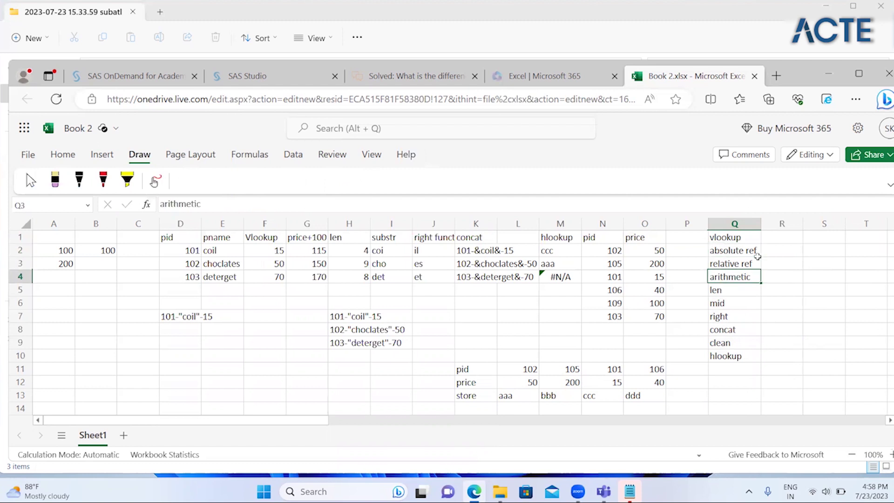
{"action": "key", "text": "Down"}
{"action": "key", "text": "Down"}
{"action": "key", "text": "Down"}
{"action": "key", "text": "Down"}
{"action": "key", "text": "Down"}
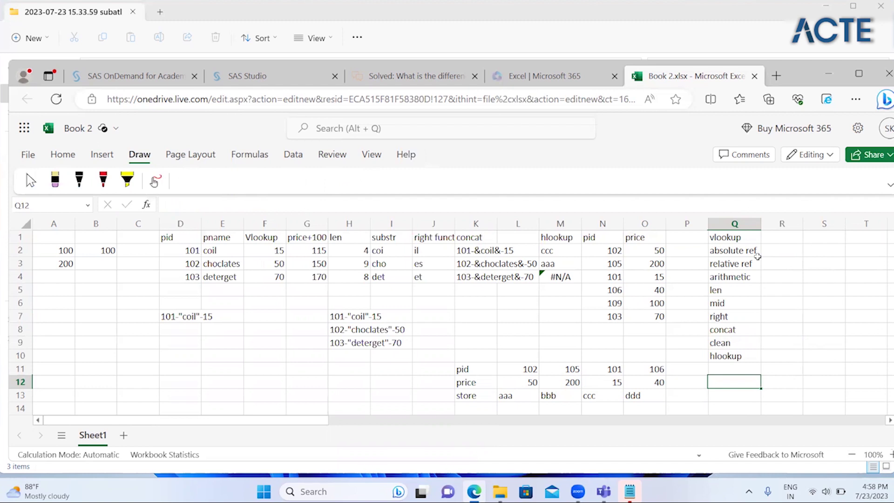
{"action": "key", "text": "Up"}
{"action": "key", "text": "Up"}
{"action": "key", "text": "Down"}
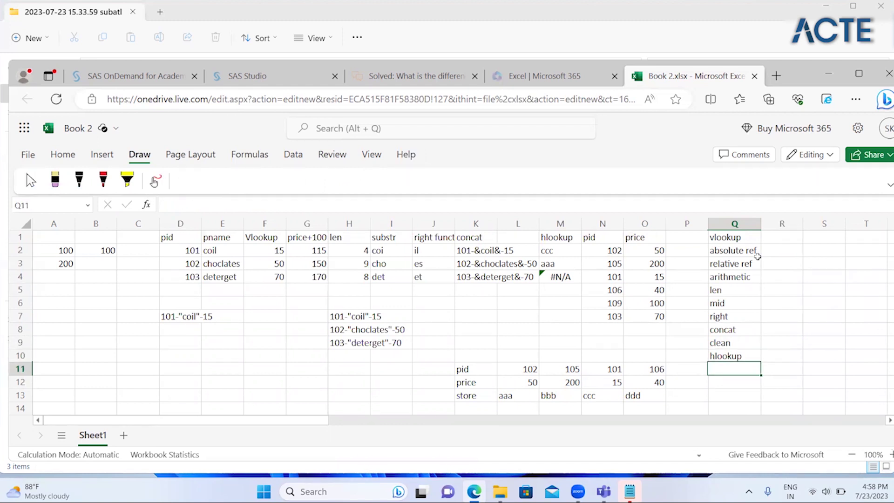